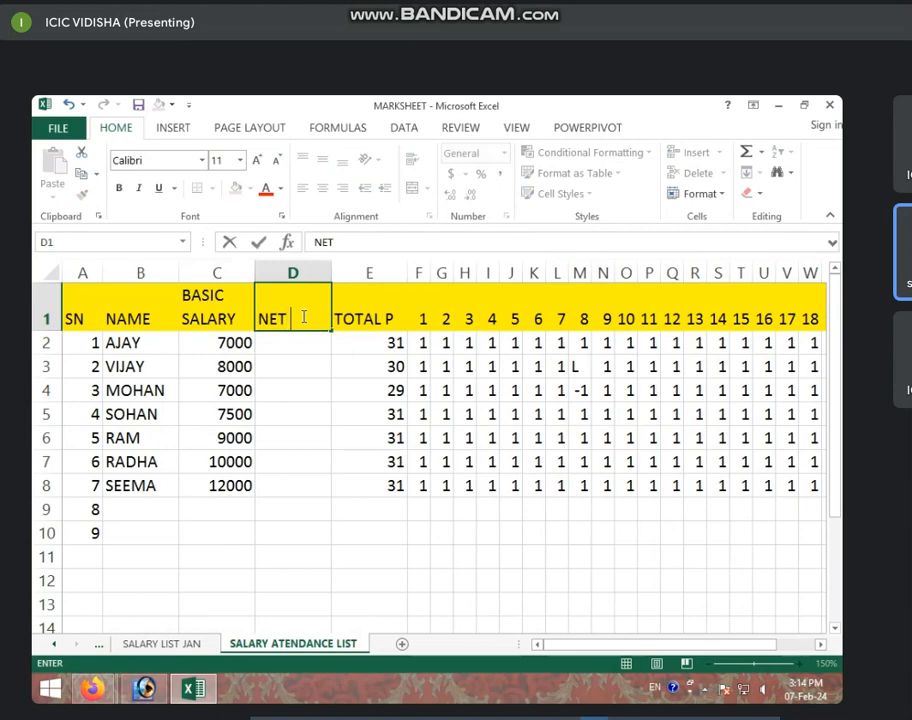
- Enter the heading NET SALARY in cell D1
{"action": "type", "text": "Y"}
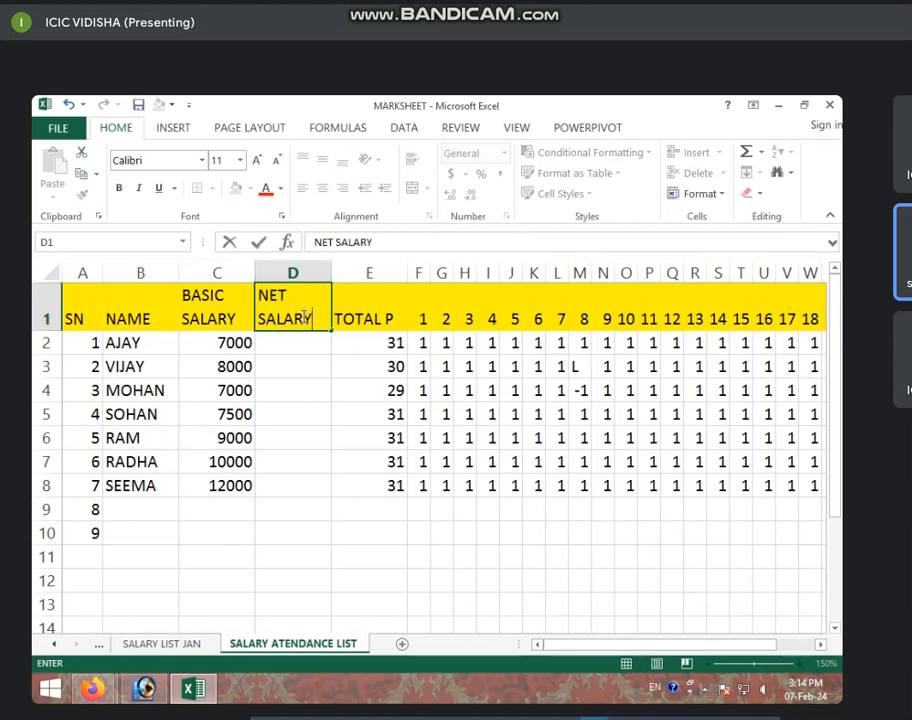
{"action": "key", "text": "Return"}
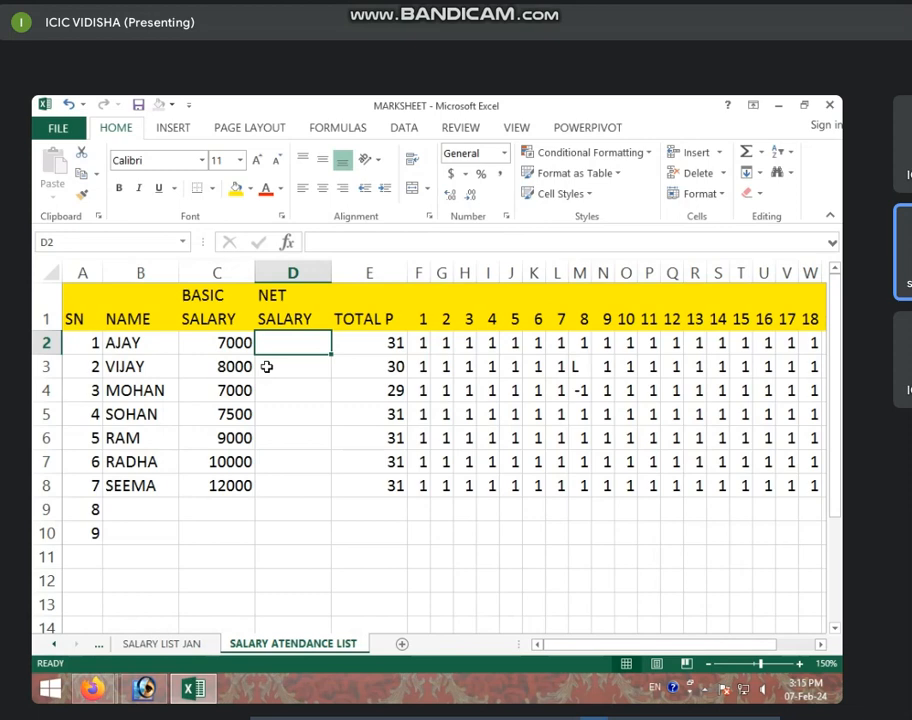
- Calculate the first employee's net salary in D2 with the formula =C2/31*E2
{"action": "type", "text": "="}
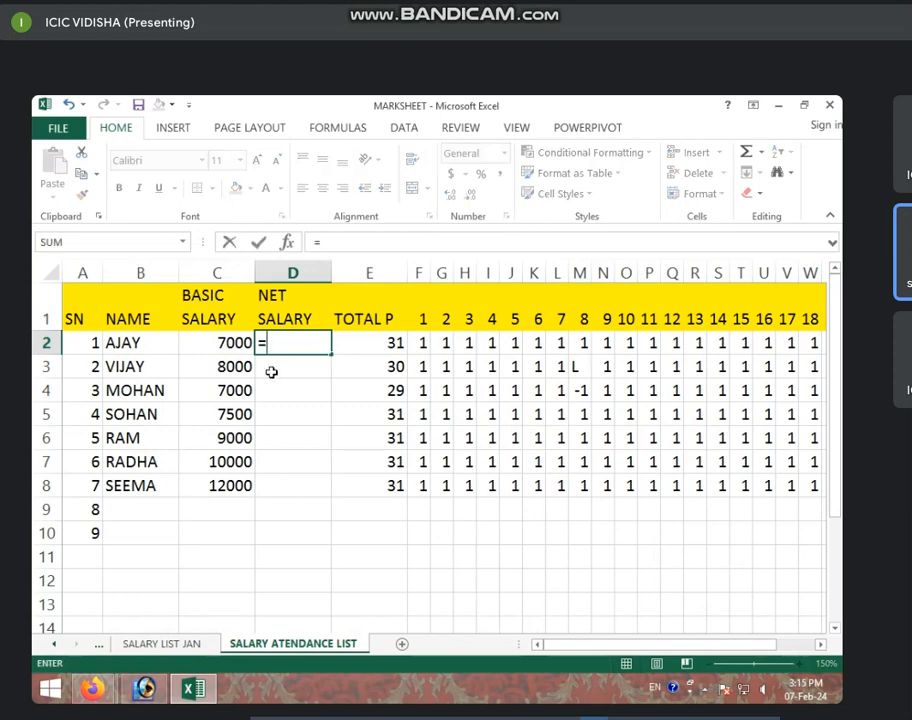
{"action": "left_click", "coordinate": [217, 346]}
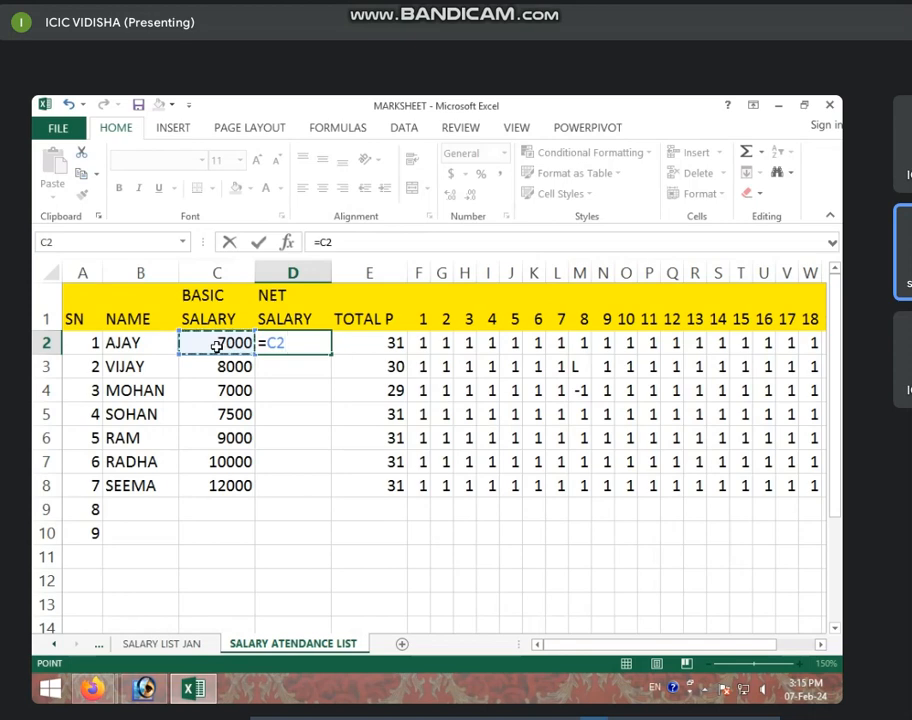
{"action": "type", "text": "/31*"}
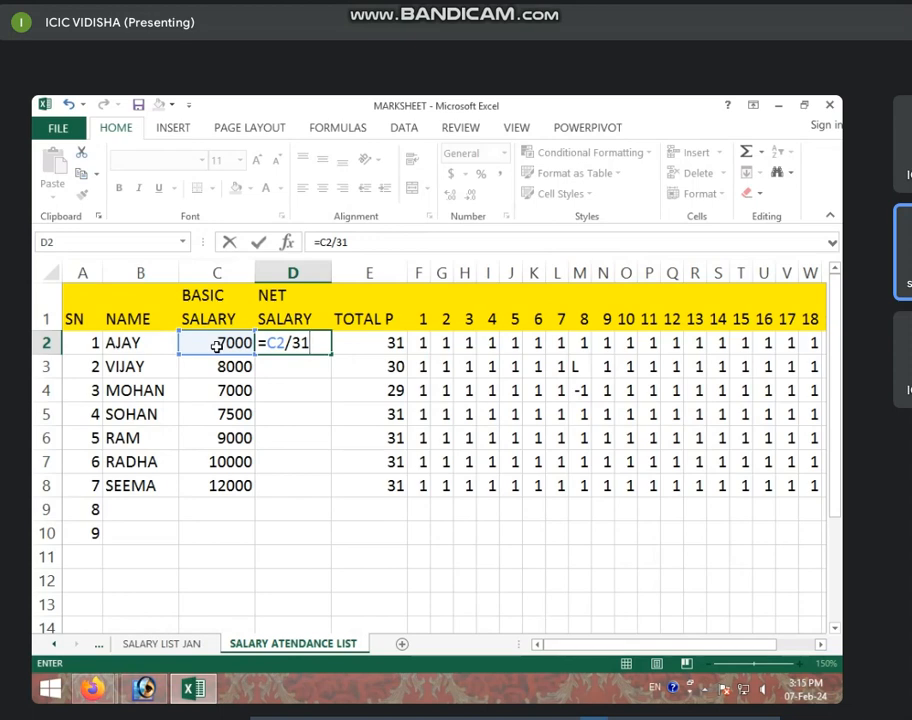
{"action": "left_click", "coordinate": [392, 347]}
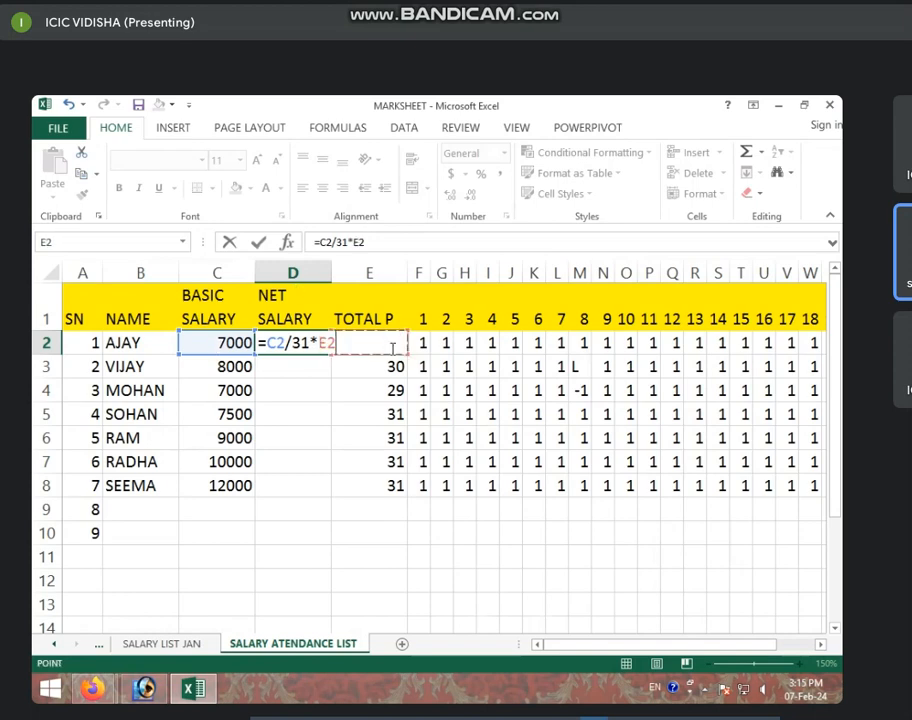
{"action": "key", "text": "Return"}
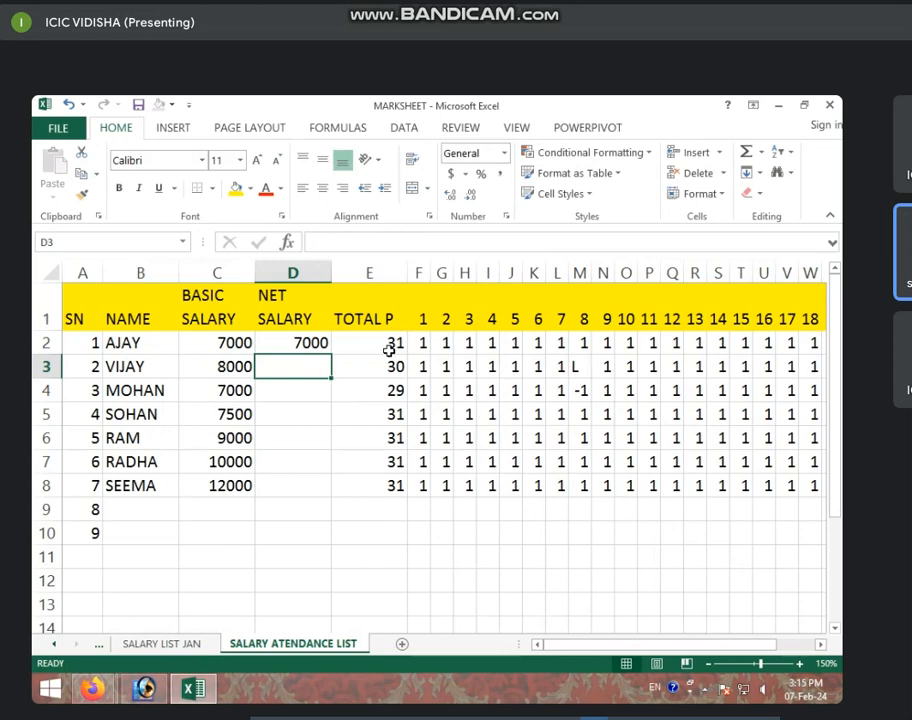
{"action": "key", "text": "Up"}
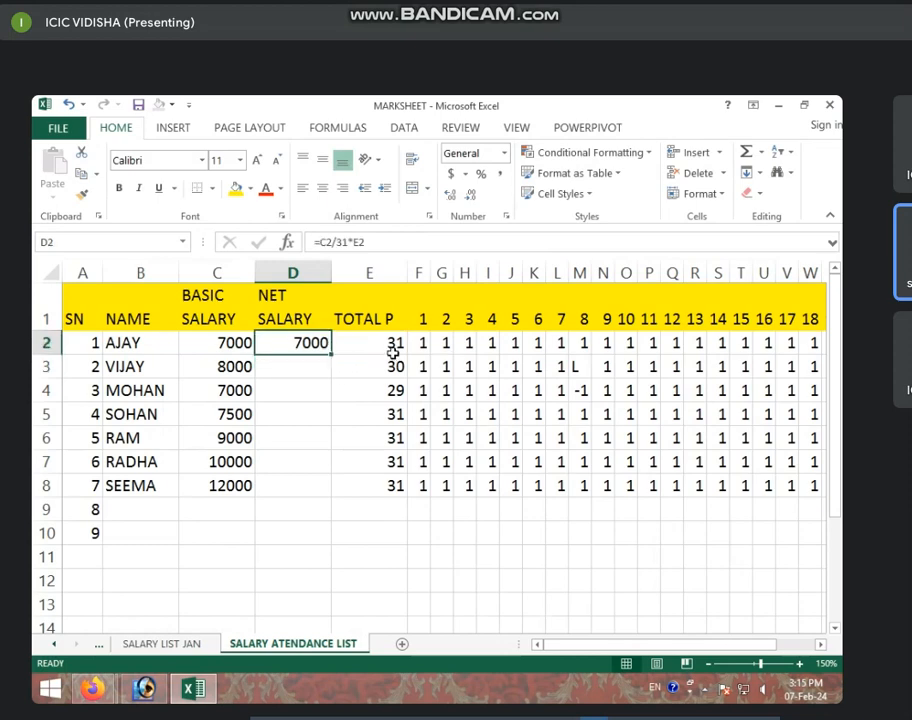
- Mark the first employee's attendance for day 3 as leave by entering L in H2
{"action": "left_click", "coordinate": [466, 346]}
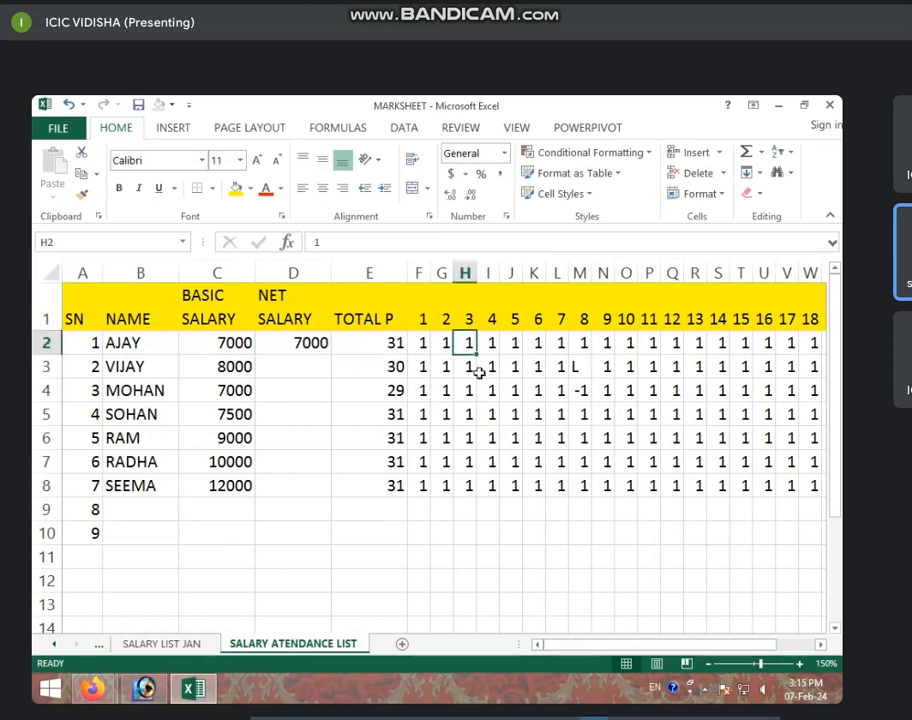
{"action": "type", "text": "L"}
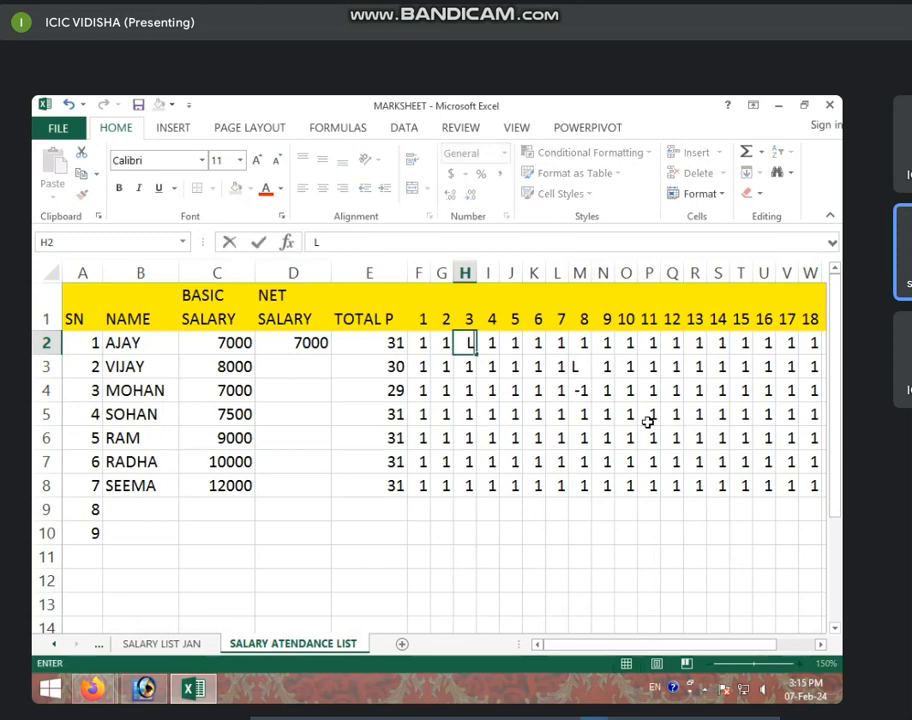
{"action": "key", "text": "Return"}
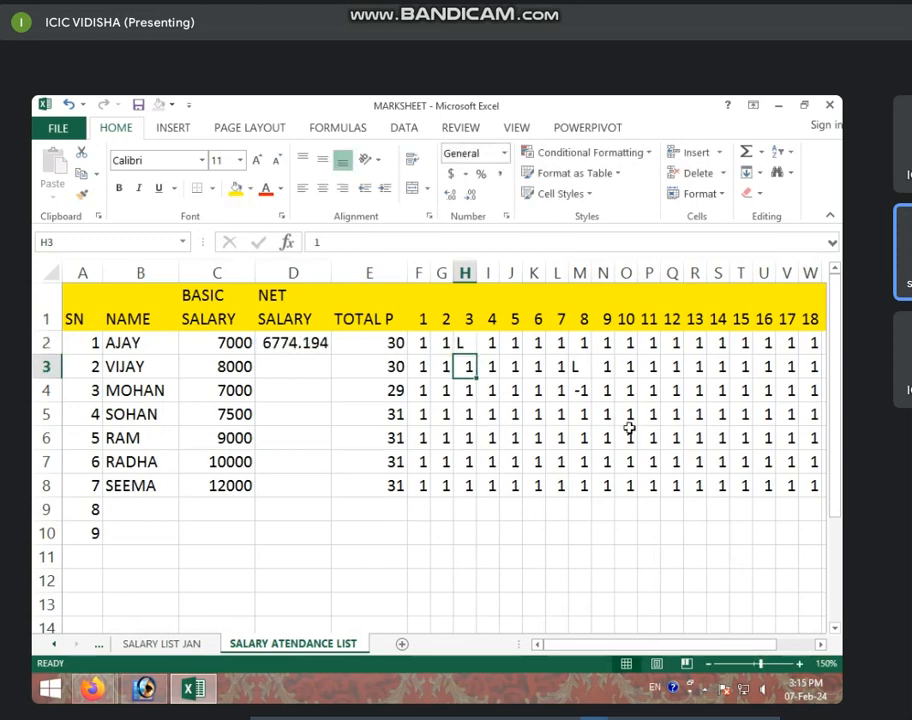
{"action": "left_click", "coordinate": [484, 340]}
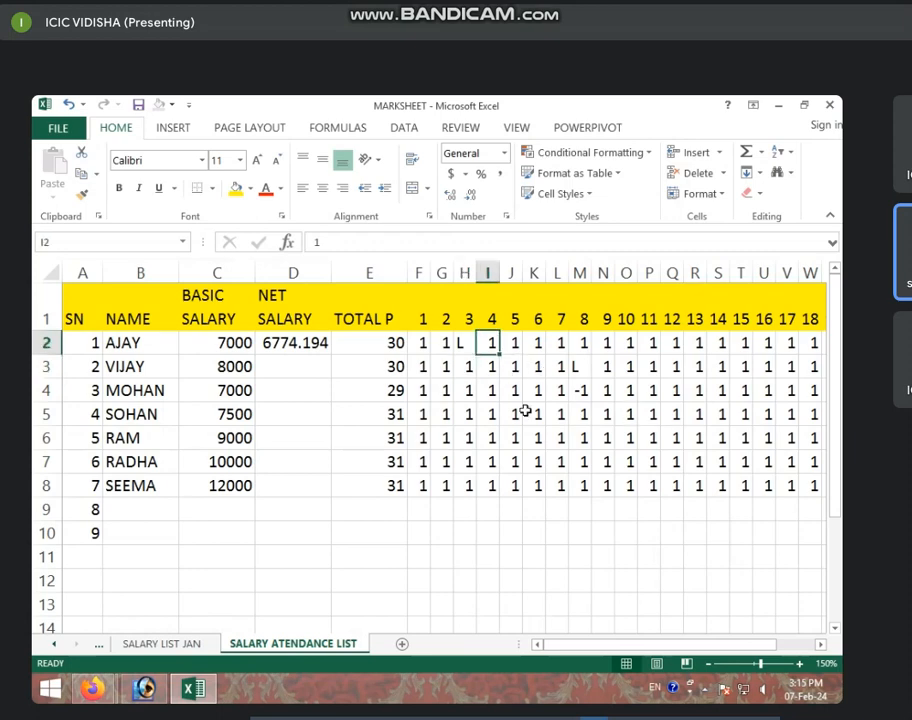
{"action": "key", "text": "Down"}
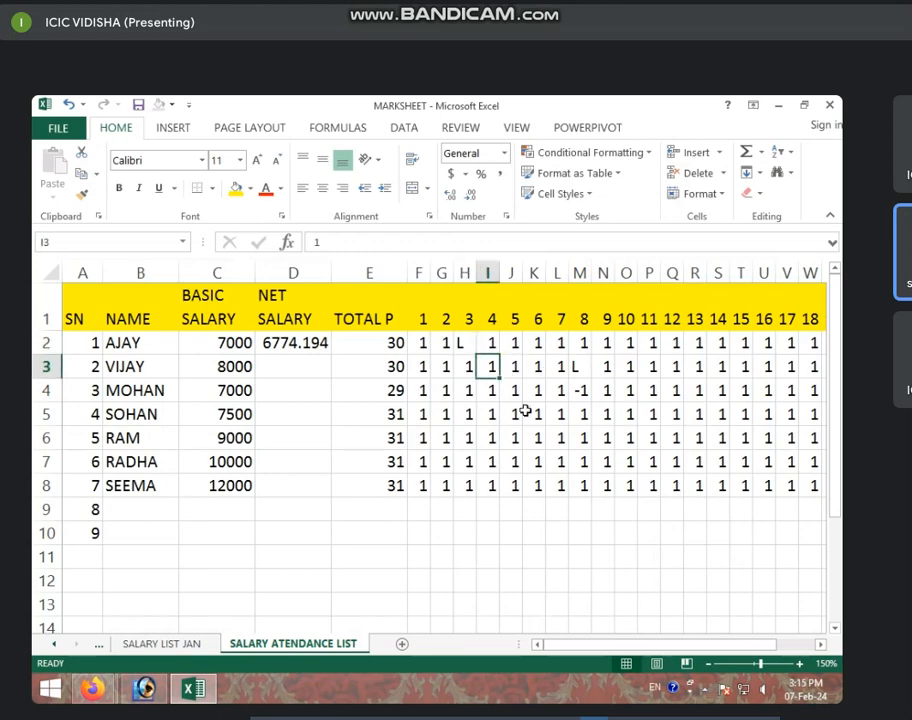
{"action": "key", "text": "Left"}
- Fill the net salary formula from D2 down to D8 for all seven employees
{"action": "left_click", "coordinate": [291, 345]}
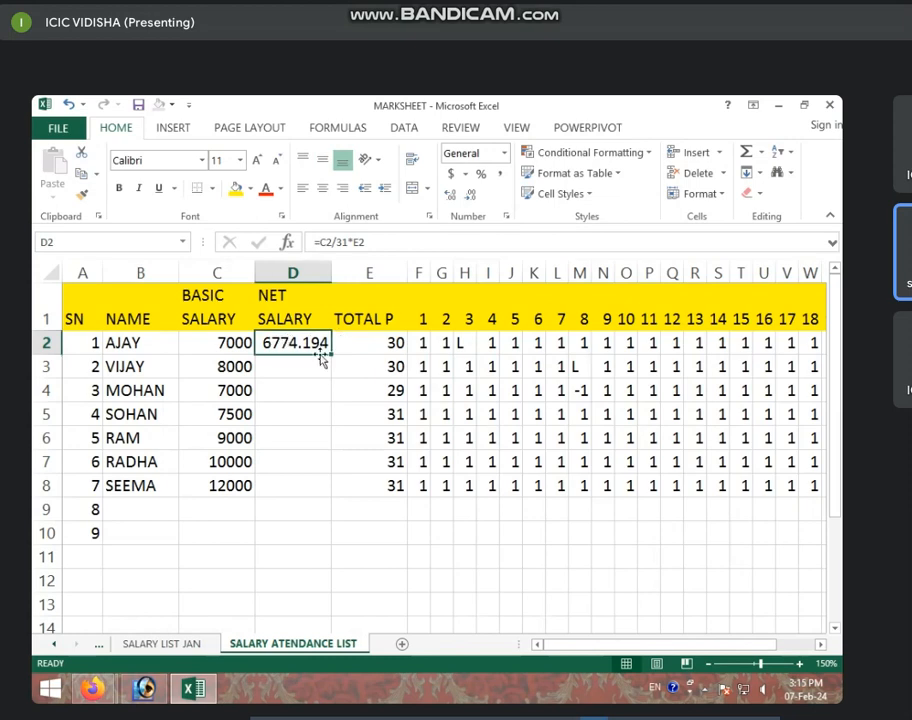
{"action": "left_click", "coordinate": [333, 350]}
{"action": "left_click", "coordinate": [322, 348]}
{"action": "left_click_drag", "start_coordinate": [330, 355], "coordinate": [334, 491]}
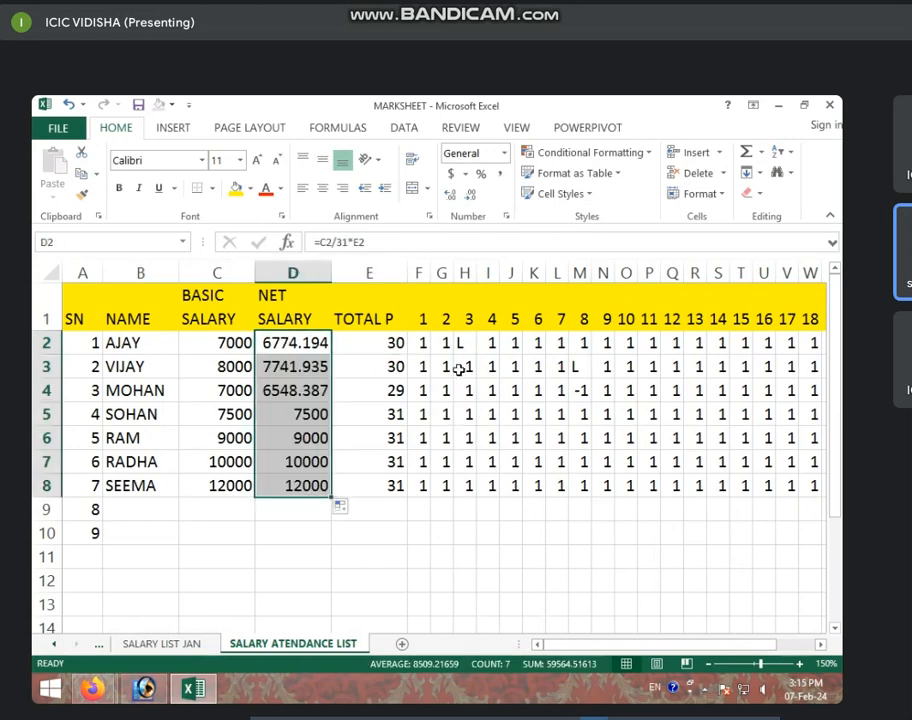
- In row 3, set the day 8 attendance in M3 to 1 and the day 5 attendance in J3 to -1
{"action": "left_click", "coordinate": [463, 374]}
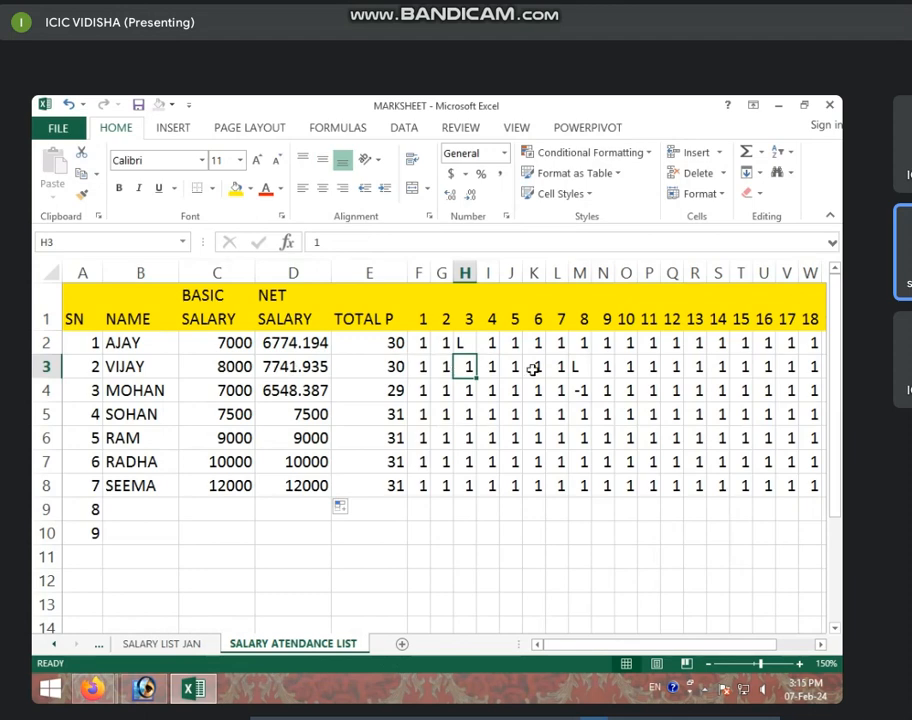
{"action": "left_click", "coordinate": [579, 366]}
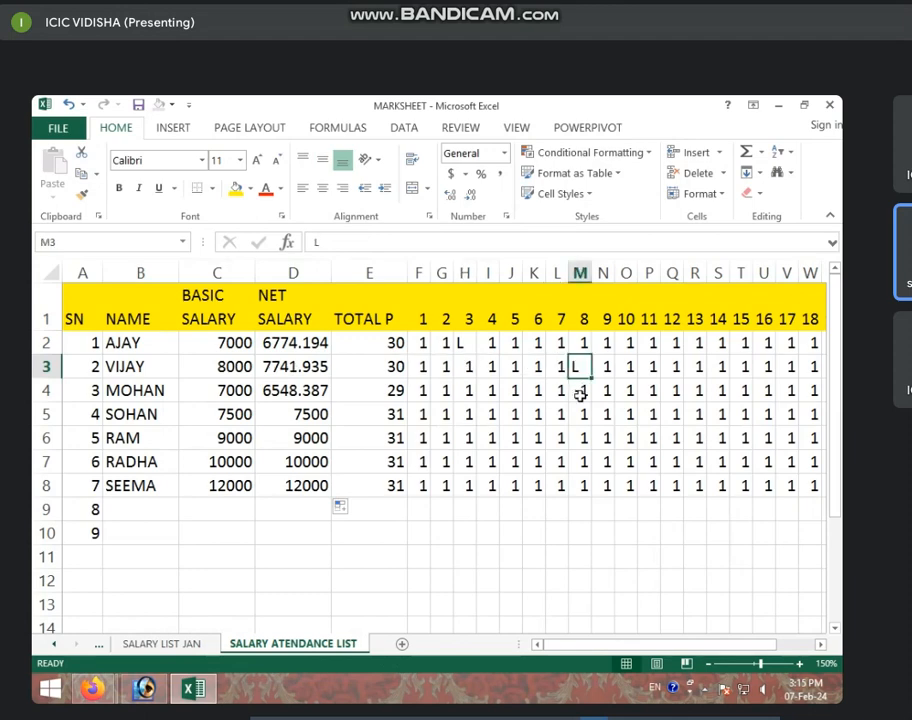
{"action": "type", "text": "1"}
{"action": "key", "text": "Return"}
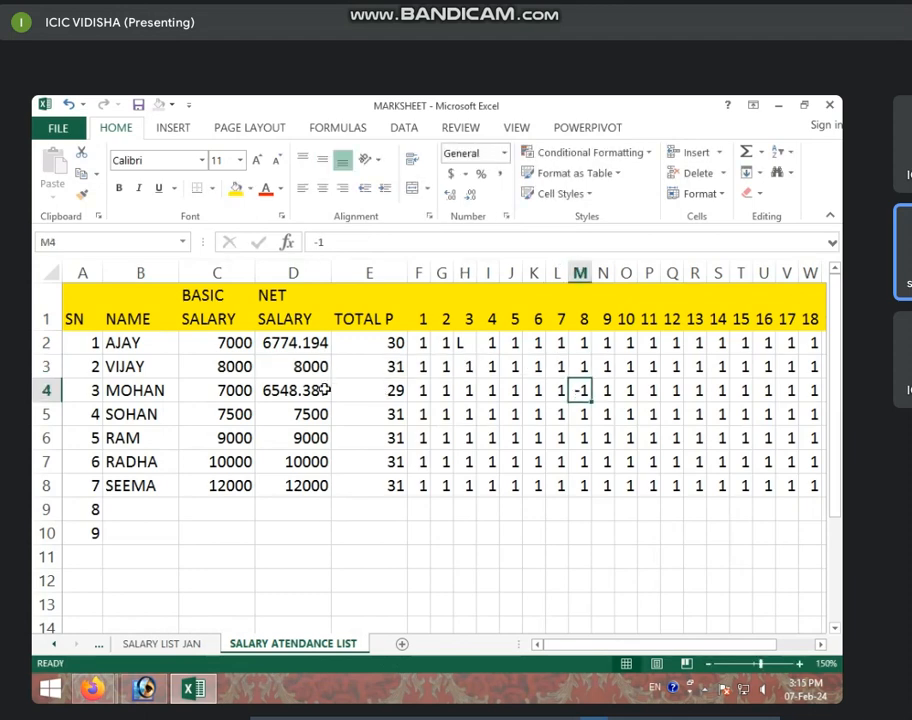
{"action": "left_click", "coordinate": [515, 366]}
{"action": "type", "text": "-"}
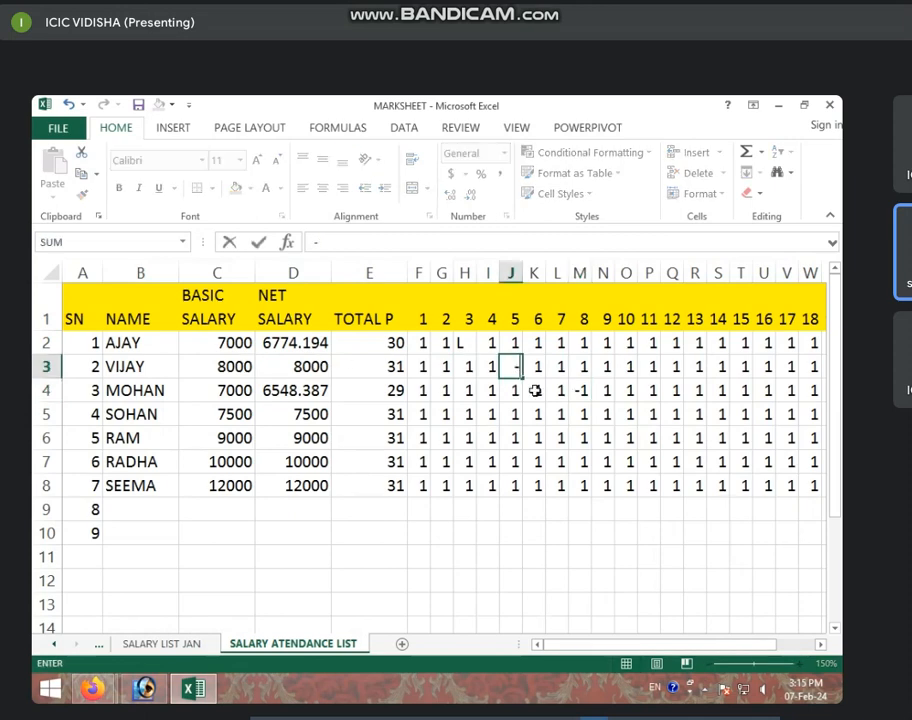
{"action": "type", "text": "1"}
{"action": "key", "text": "Return"}
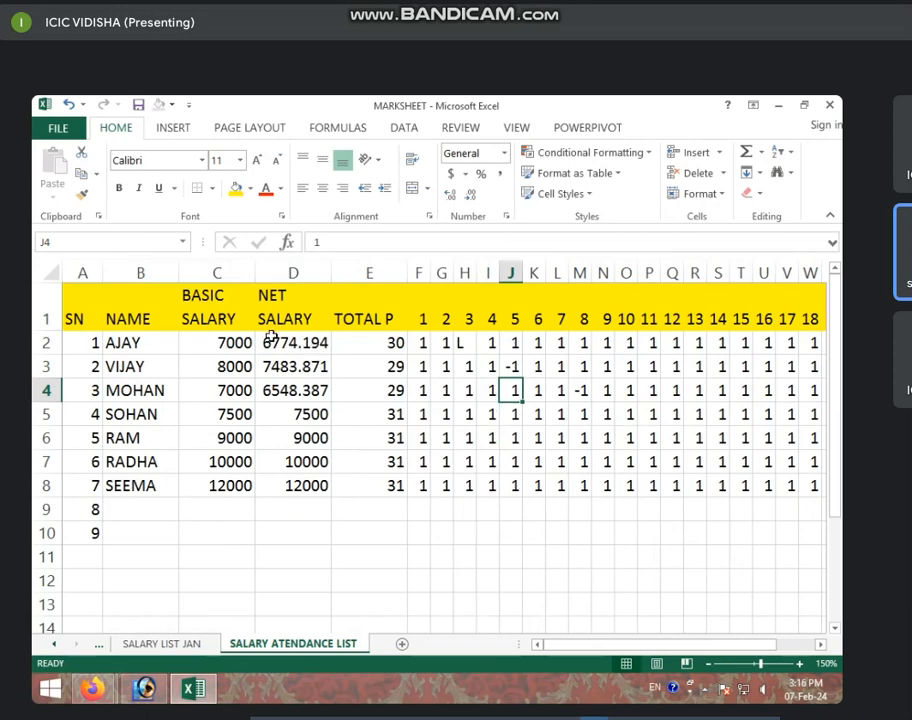
- Clear the net salaries in D2:D8 and enter the per-day salary formula =C2/31 in D2
{"action": "left_click_drag", "start_coordinate": [275, 340], "coordinate": [302, 497]}
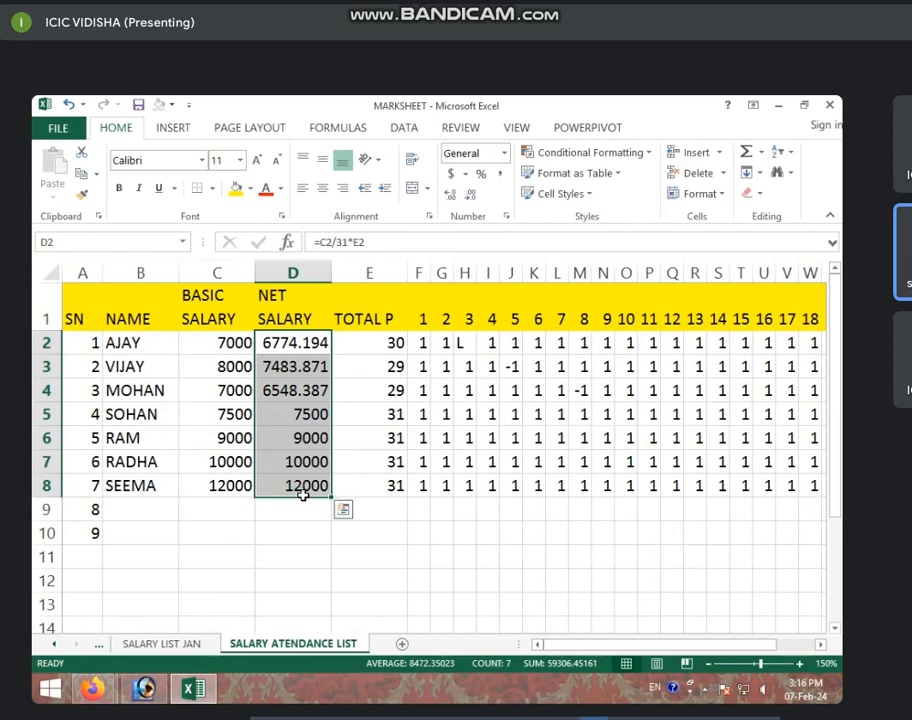
{"action": "key", "text": "Delete"}
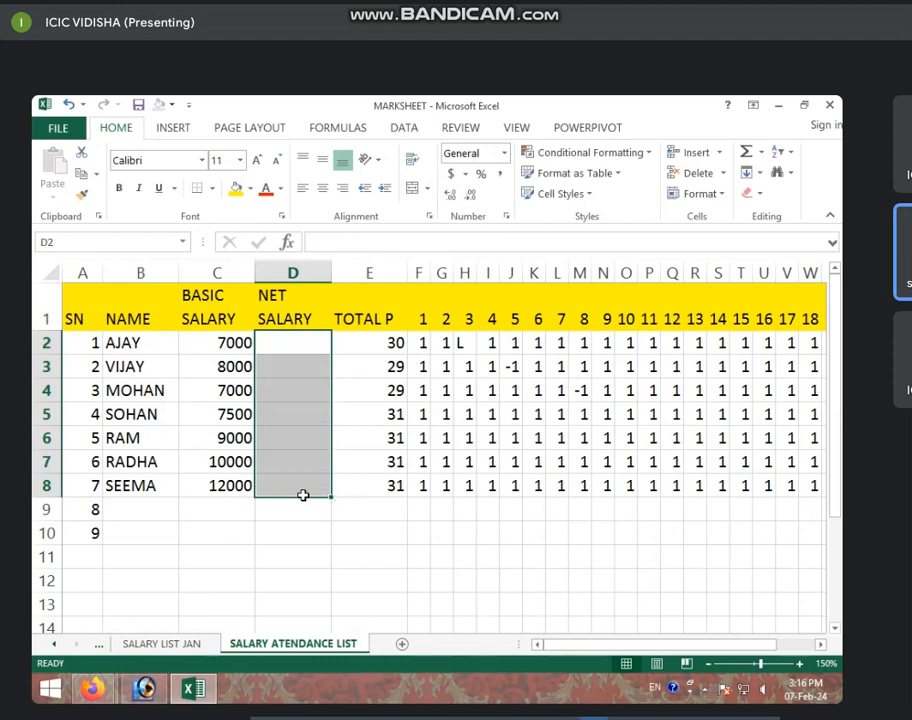
{"action": "left_click", "coordinate": [296, 343]}
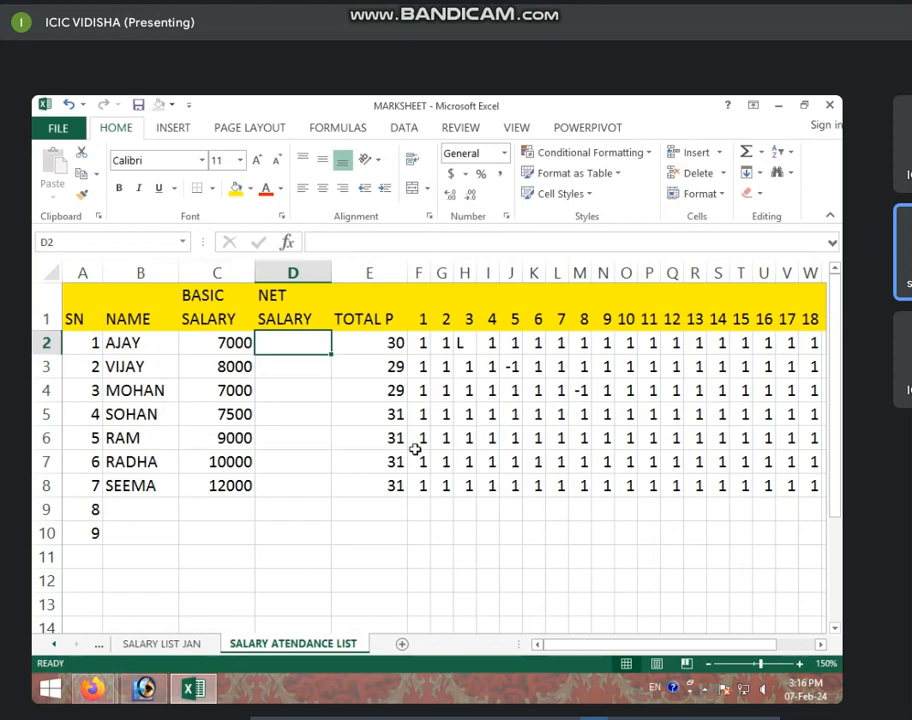
{"action": "type", "text": "="}
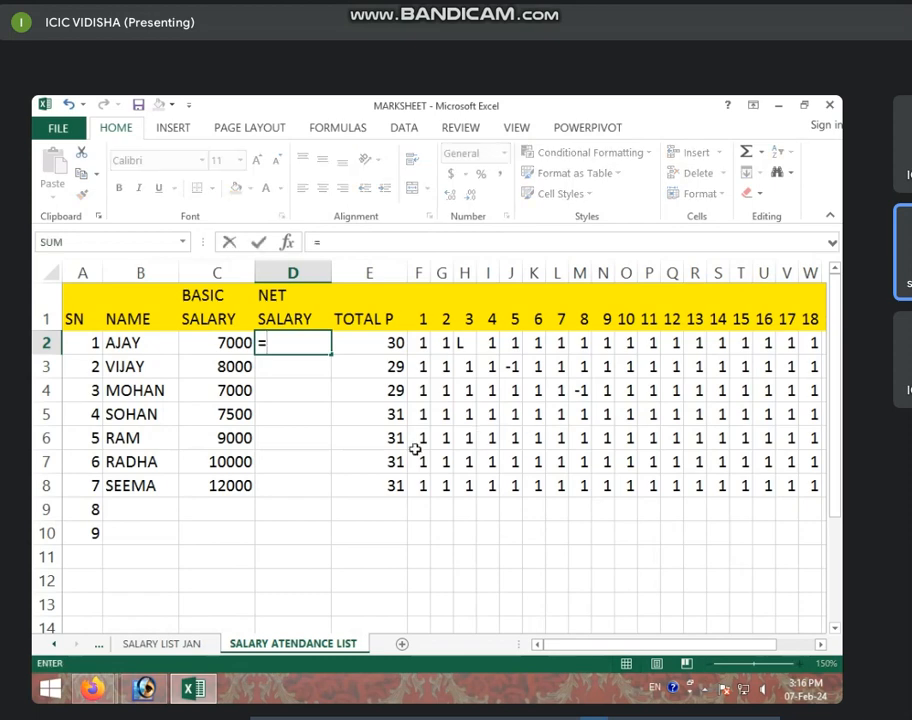
{"action": "left_click", "coordinate": [192, 343]}
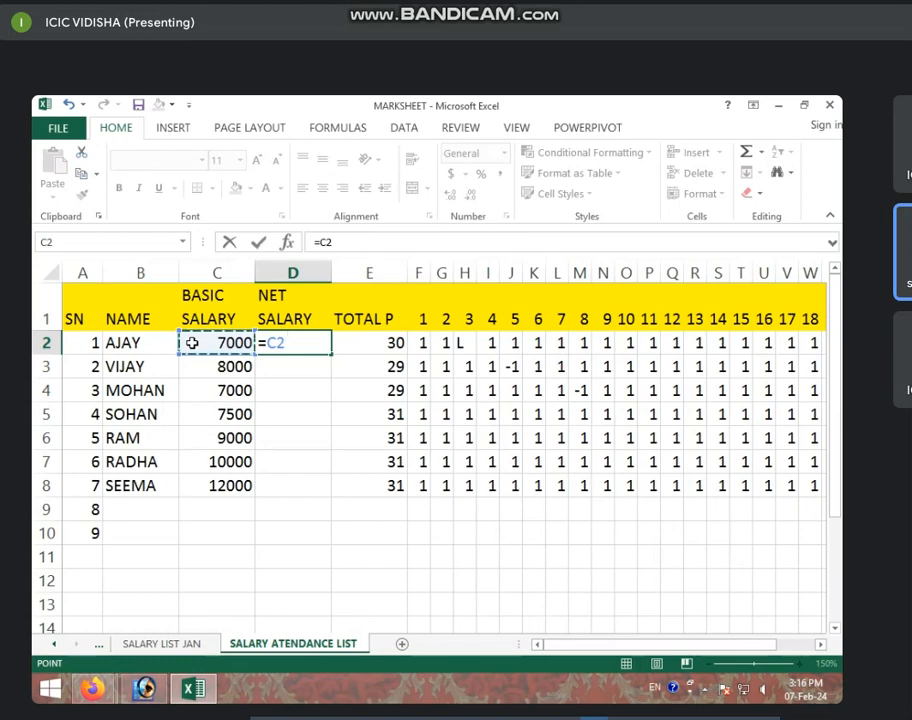
{"action": "type", "text": "/31"}
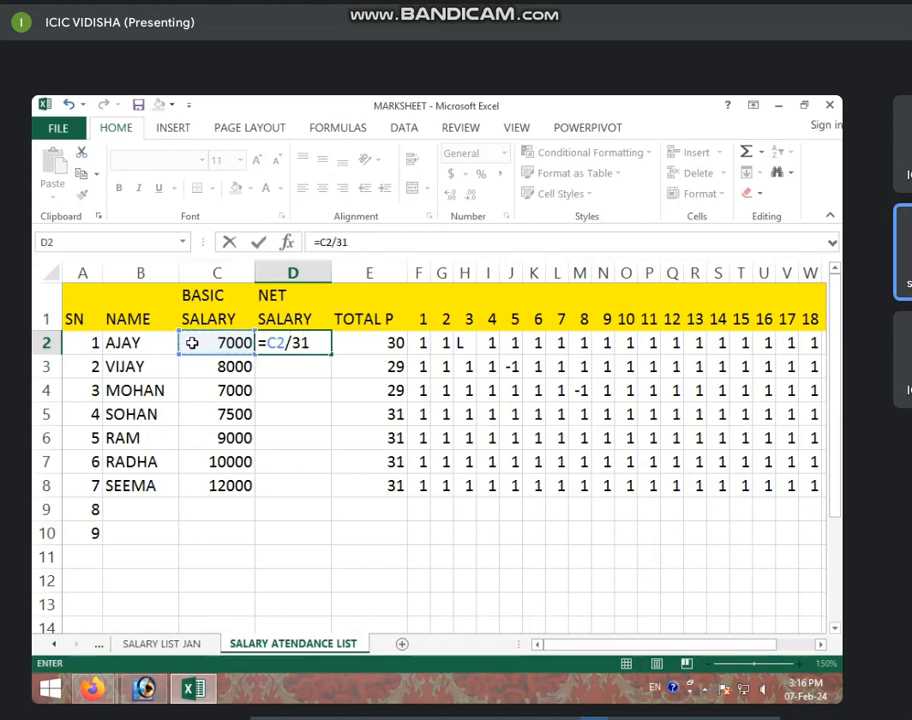
{"action": "key", "text": "Return"}
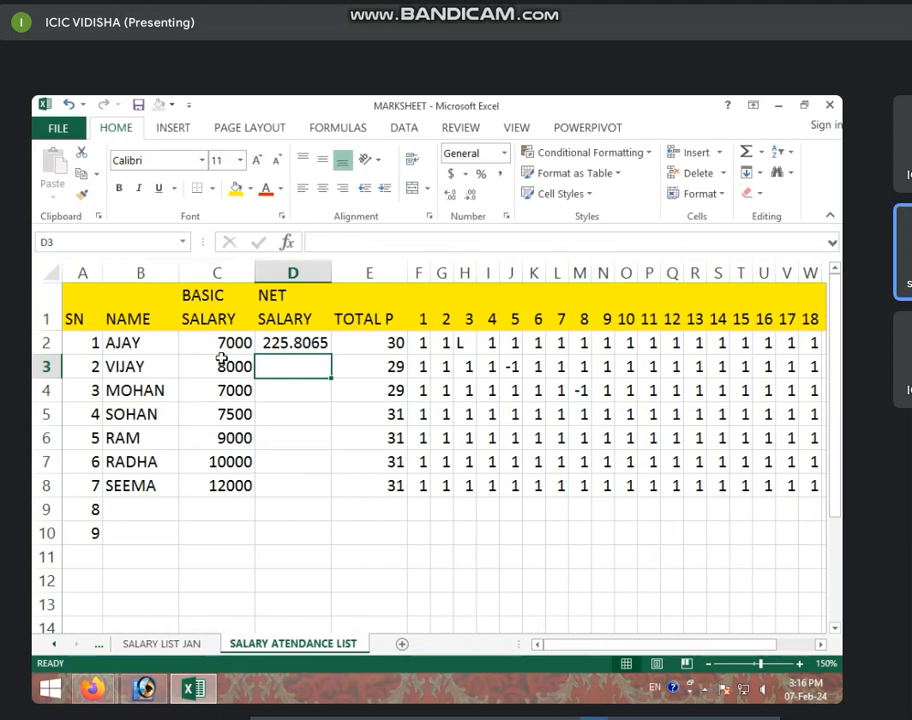
- Extend the formula in D2 to =C2/31*E2 so it multiplies by days present, and fill it down to D8
{"action": "left_click", "coordinate": [320, 343]}
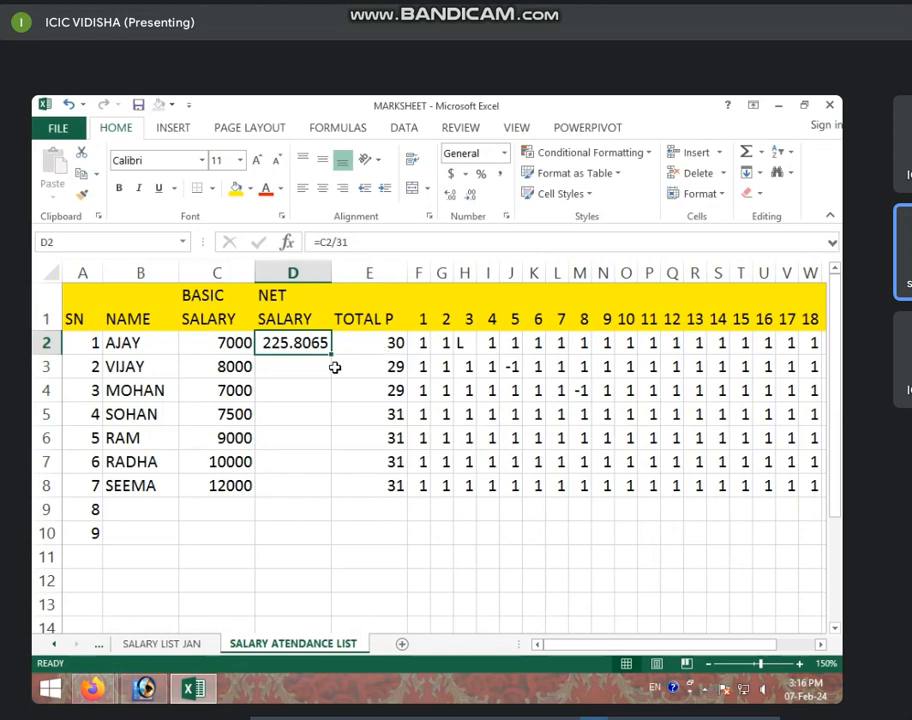
{"action": "left_click", "coordinate": [364, 241]}
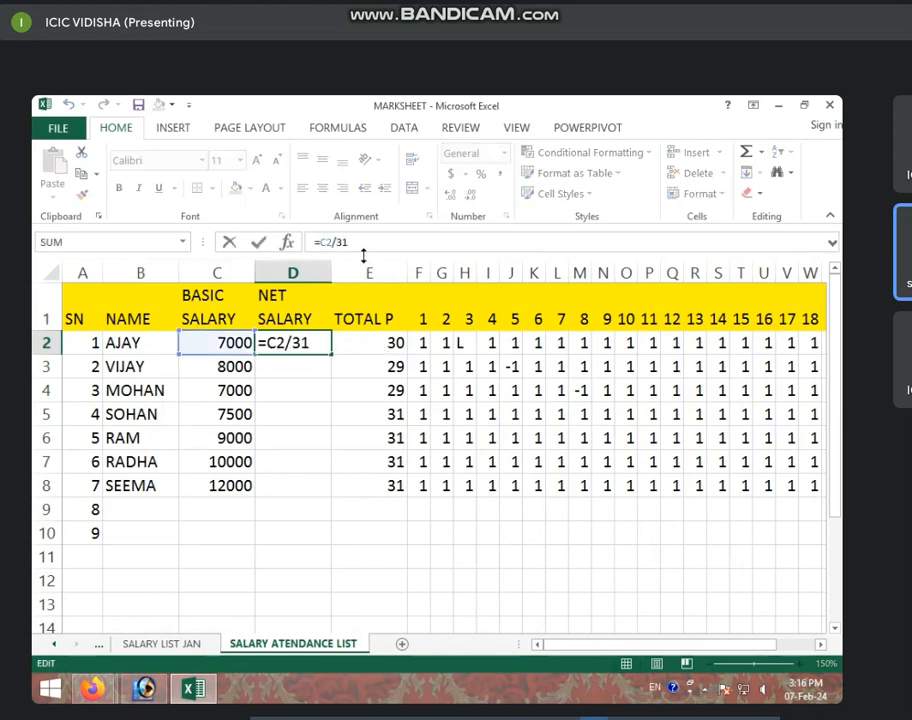
{"action": "type", "text": "*"}
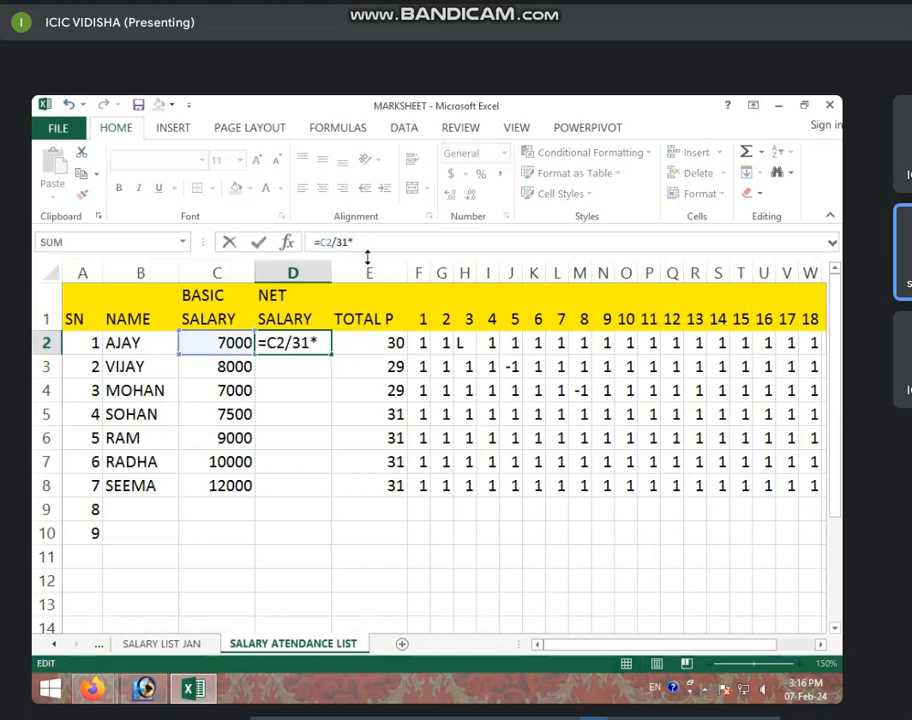
{"action": "left_click", "coordinate": [360, 345]}
{"action": "key", "text": "Return"}
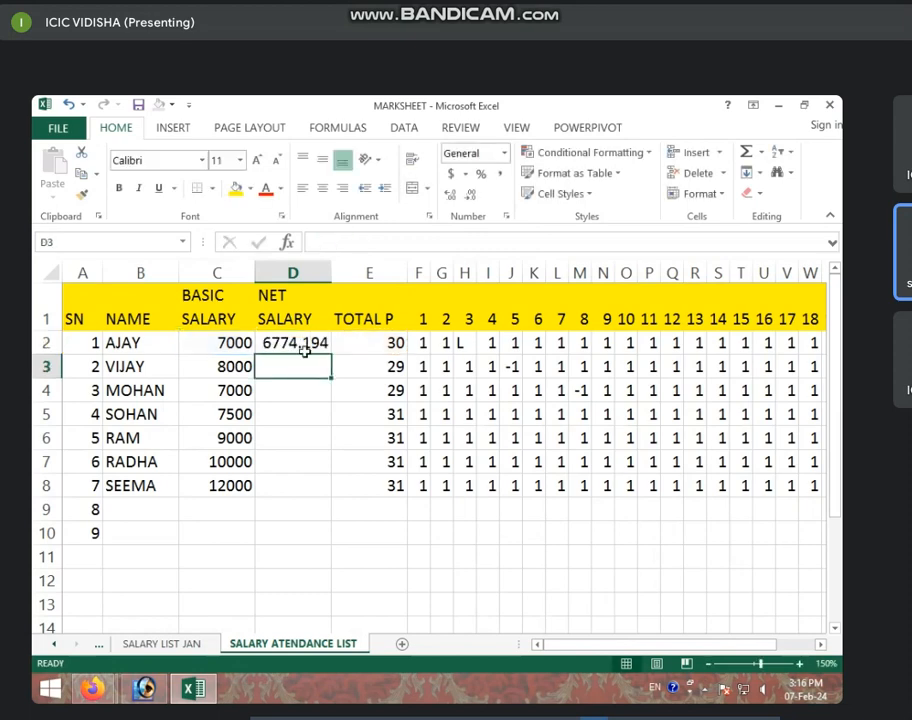
{"action": "left_click", "coordinate": [306, 344]}
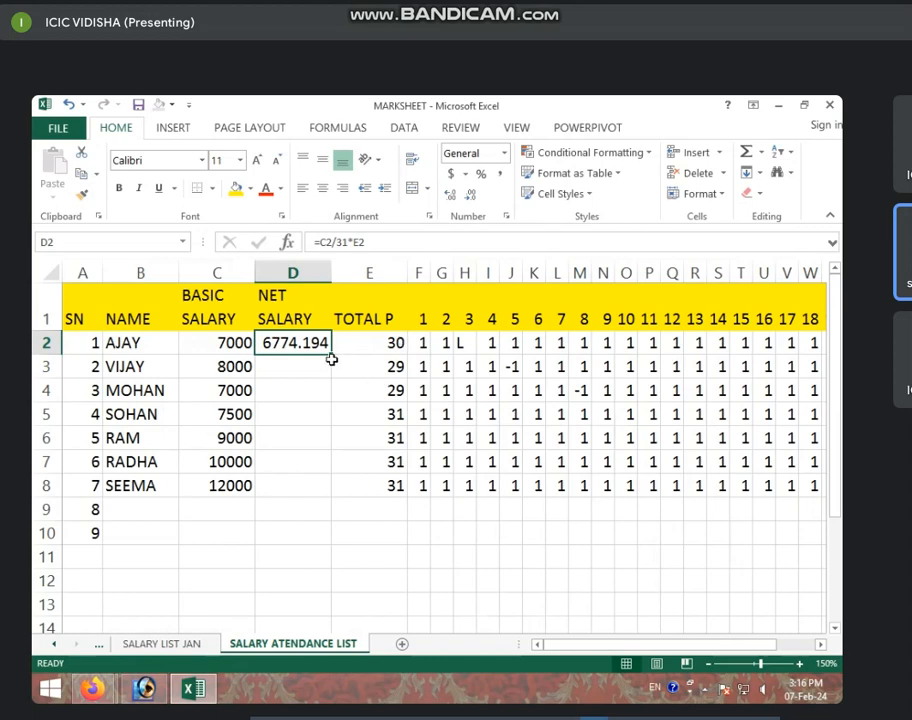
{"action": "left_click_drag", "start_coordinate": [332, 354], "coordinate": [333, 499]}
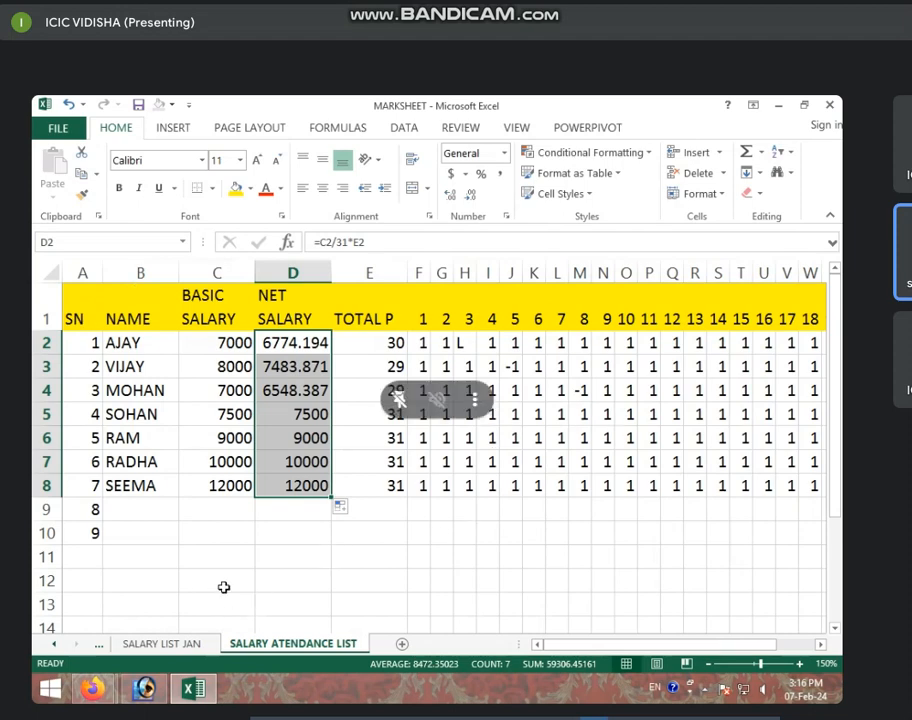
- Switch to the SALARY LIST JAN sheet and examine its TOTAL L and TOTAL A columns
{"action": "left_click", "coordinate": [180, 647]}
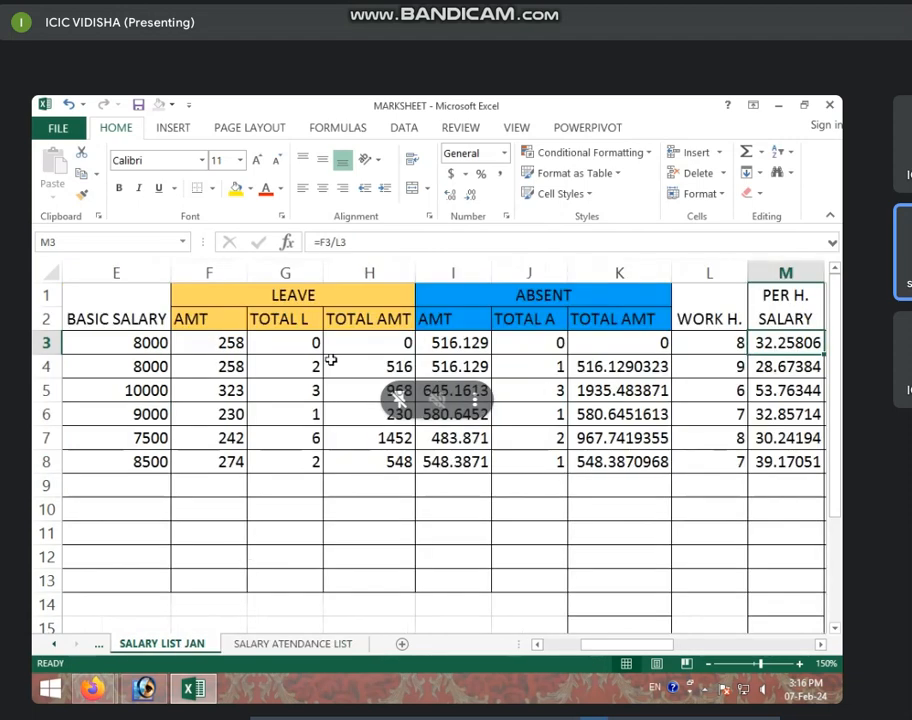
{"action": "left_click", "coordinate": [298, 314]}
{"action": "left_click", "coordinate": [537, 312]}
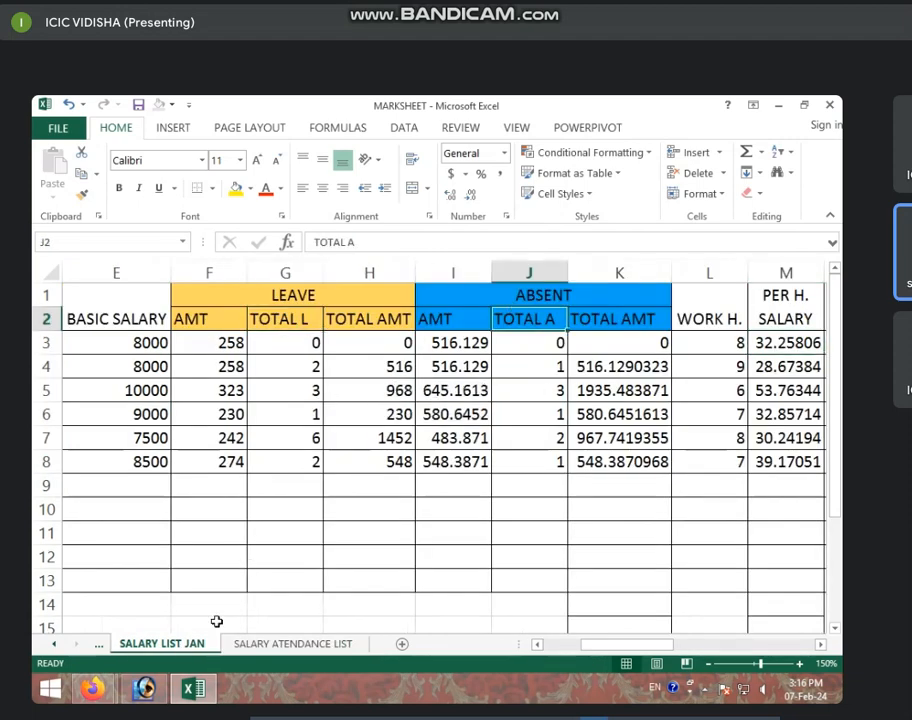
- Return to the SALARY ATENDANCE LIST sheet and look over the daily attendance marks in F2:W8
{"action": "left_click", "coordinate": [276, 648]}
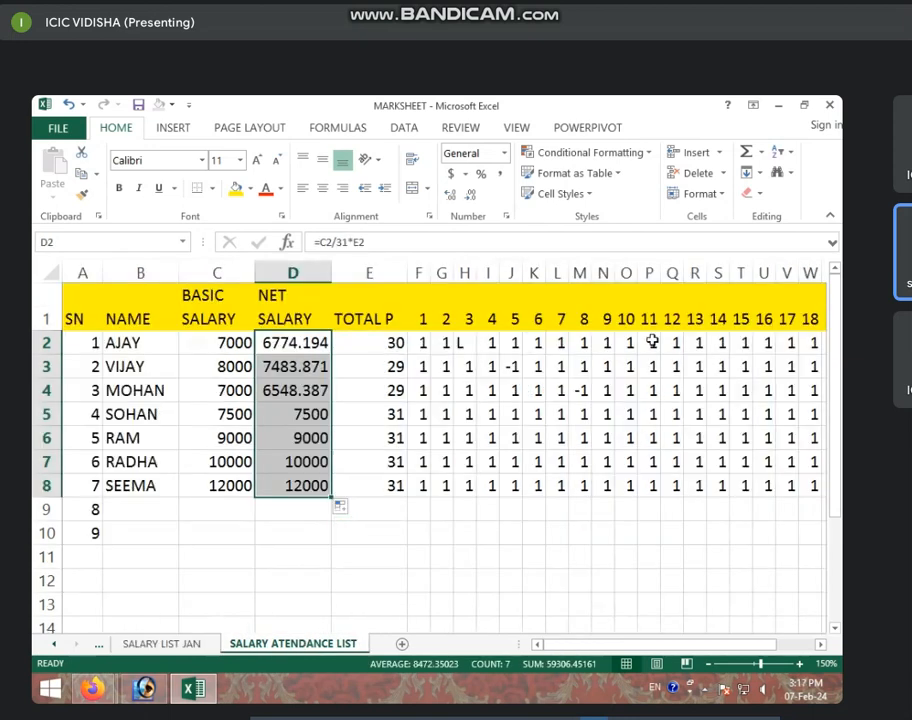
{"action": "left_click", "coordinate": [580, 436]}
{"action": "left_click", "coordinate": [424, 346]}
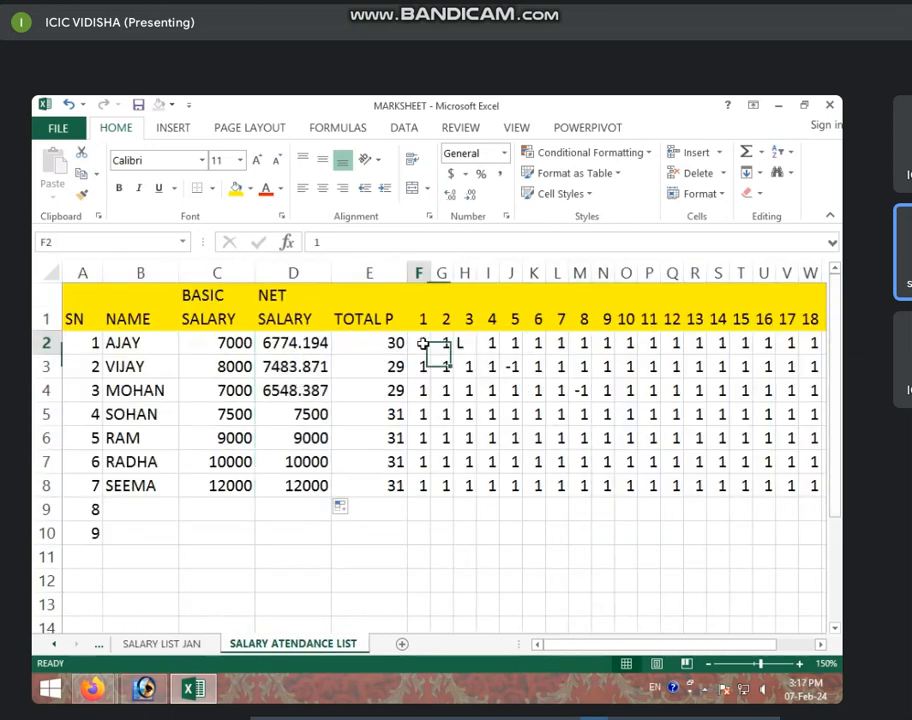
{"action": "left_click_drag", "start_coordinate": [421, 343], "coordinate": [808, 485]}
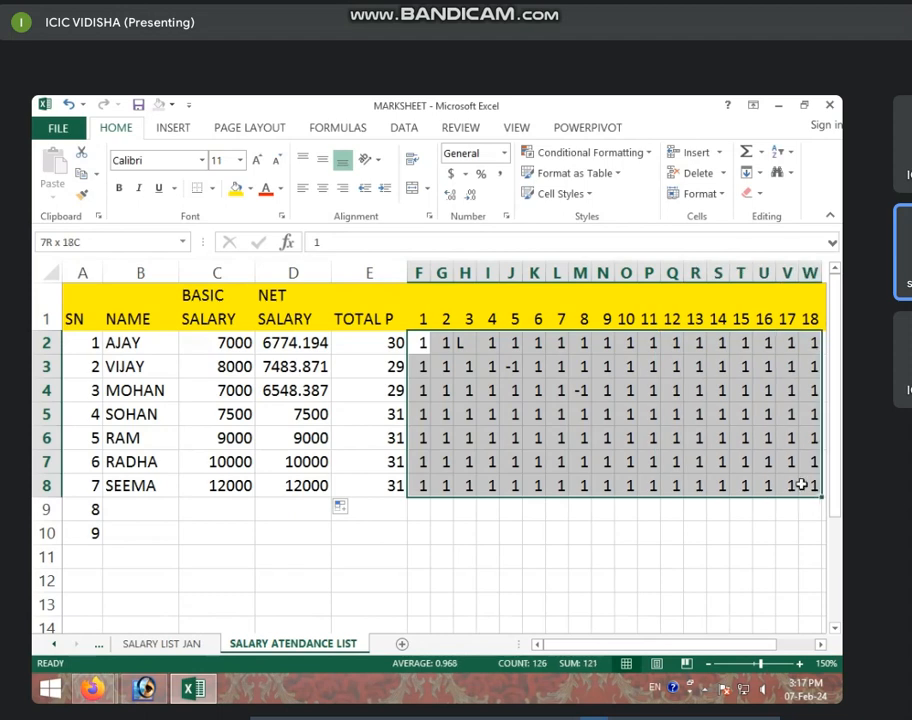
{"action": "left_click", "coordinate": [466, 390]}
- Enter the day 1 attendance as 1 in F2, L in F3 and -1 in F4
{"action": "left_click", "coordinate": [419, 344]}
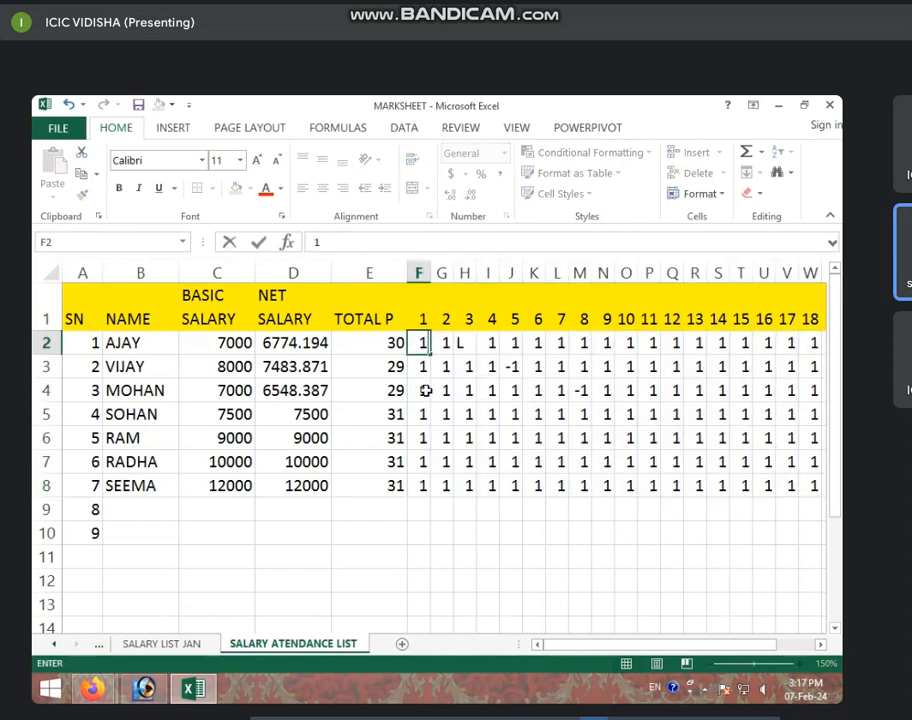
{"action": "left_click", "coordinate": [424, 368]}
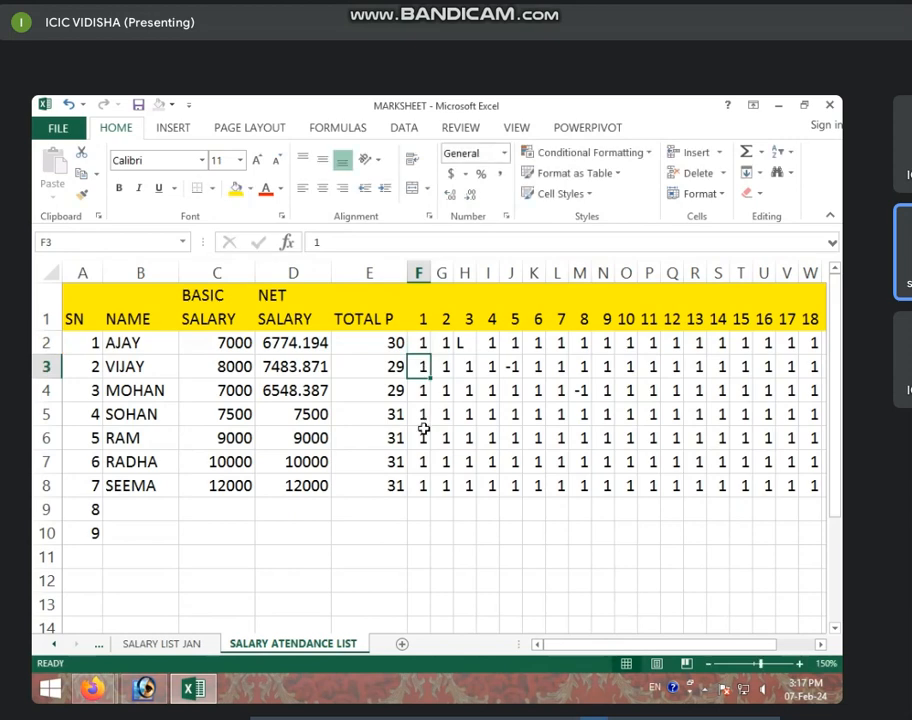
{"action": "type", "text": "L"}
{"action": "key", "text": "Return"}
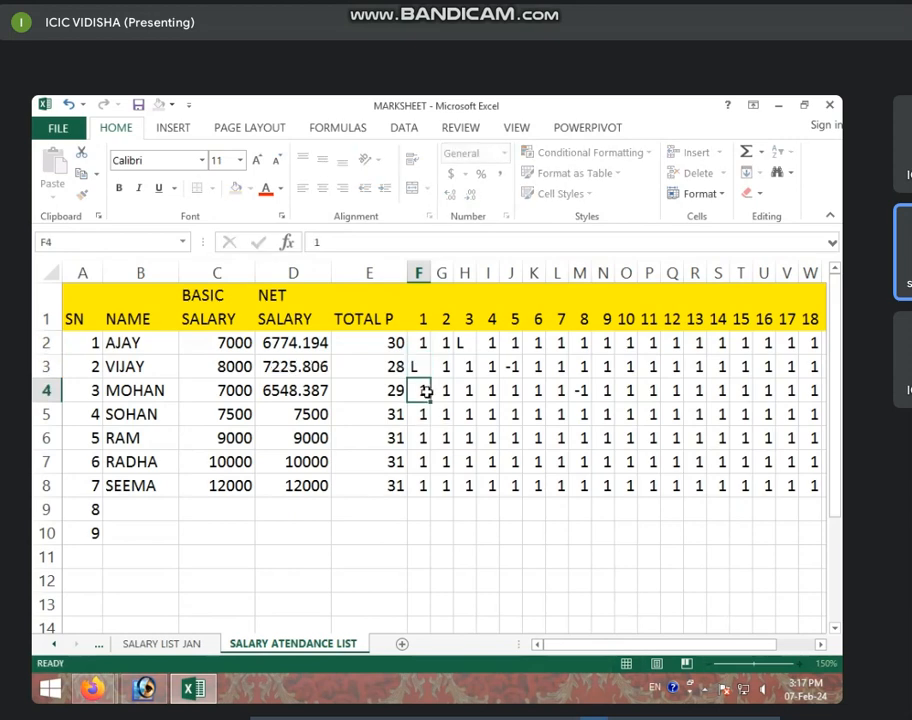
{"action": "type", "text": "-"}
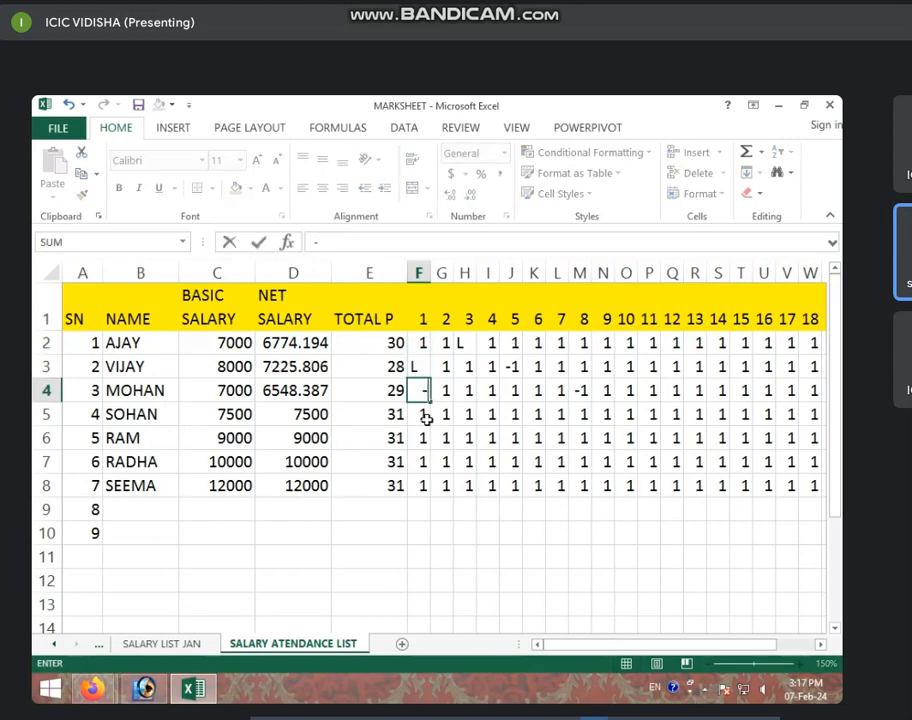
{"action": "type", "text": "1"}
{"action": "key", "text": "Return"}
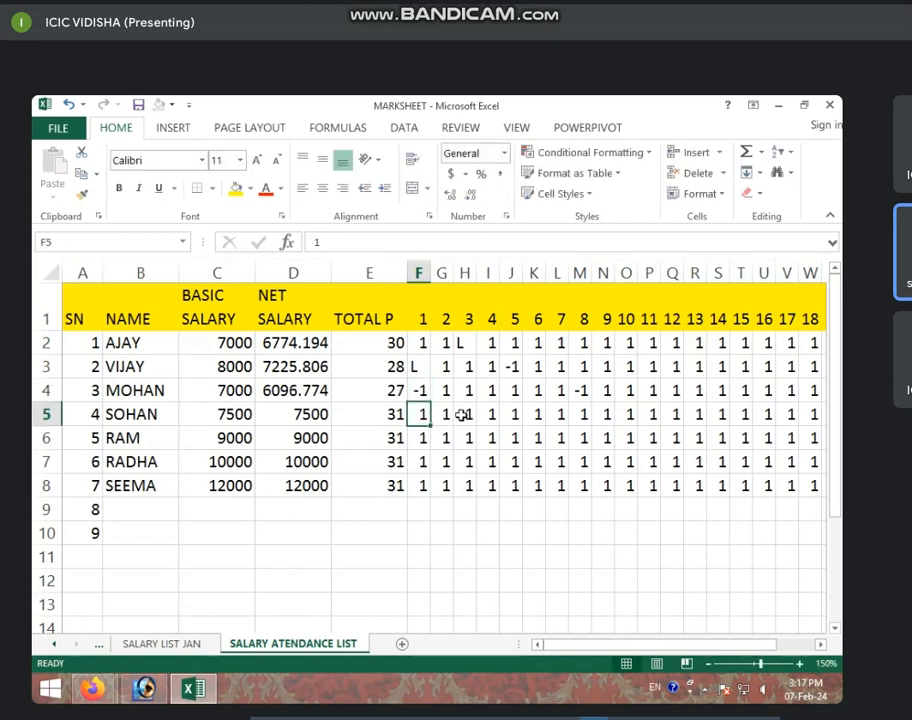
{"action": "left_click", "coordinate": [466, 414]}
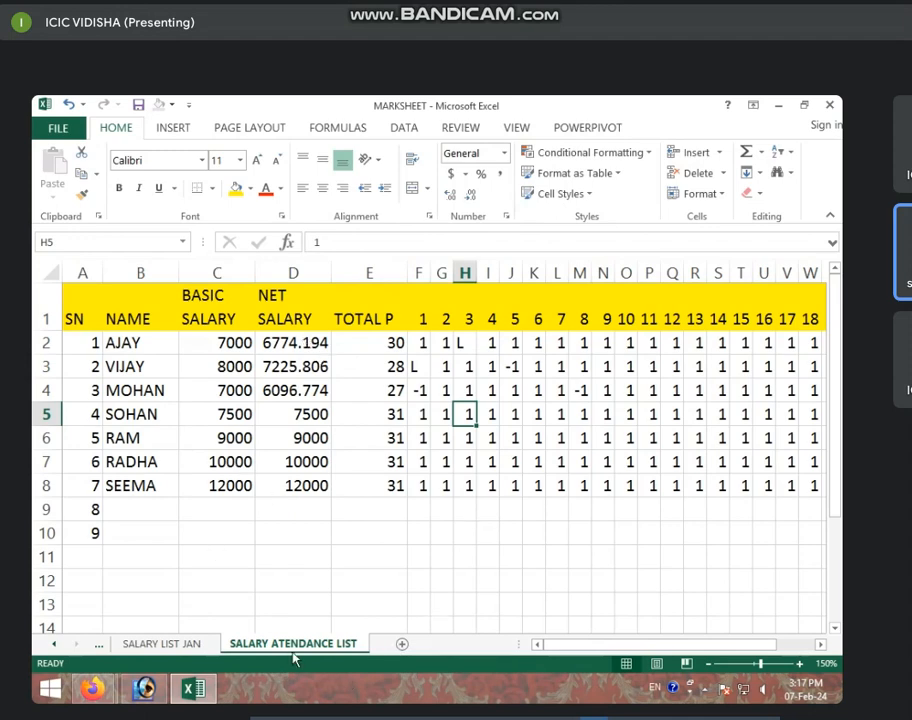
- Examine the SALARY LIST JAN columns from the absent amounts across to LET MIN. and TOTAL LET MIN
{"action": "left_click", "coordinate": [164, 644]}
{"action": "left_click", "coordinate": [440, 413]}
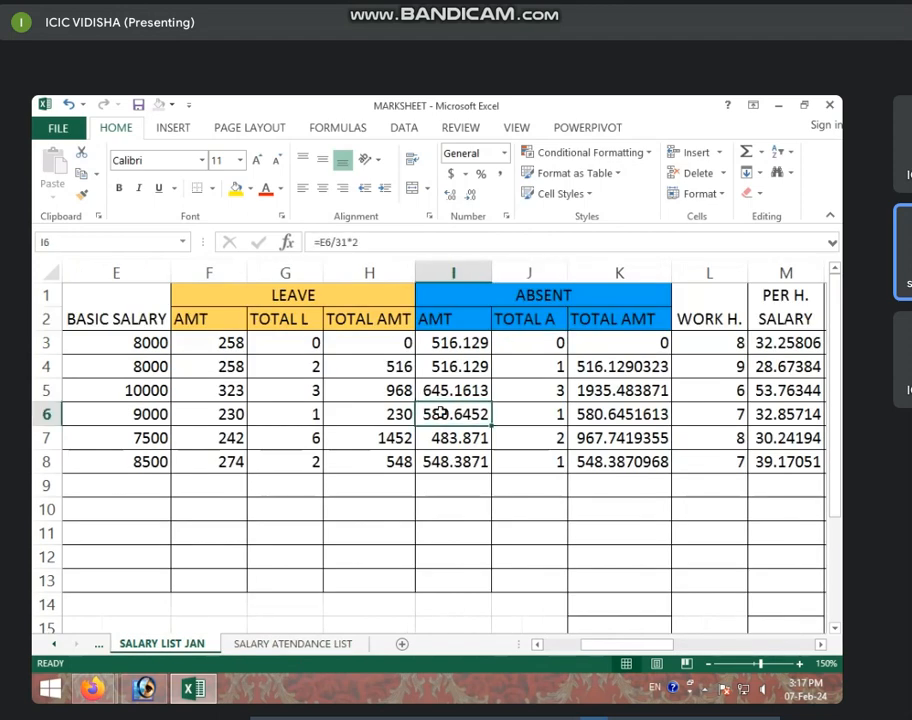
{"action": "key", "text": "Right"}
{"action": "key", "text": "Right"}
{"action": "key", "text": "Right"}
{"action": "key", "text": "Right"}
{"action": "key", "text": "Right"}
{"action": "key", "text": "Right"}
{"action": "key", "text": "Right"}
{"action": "key", "text": "Right"}
{"action": "key", "text": "Right"}
{"action": "key", "text": "Right"}
{"action": "key", "text": "Right"}
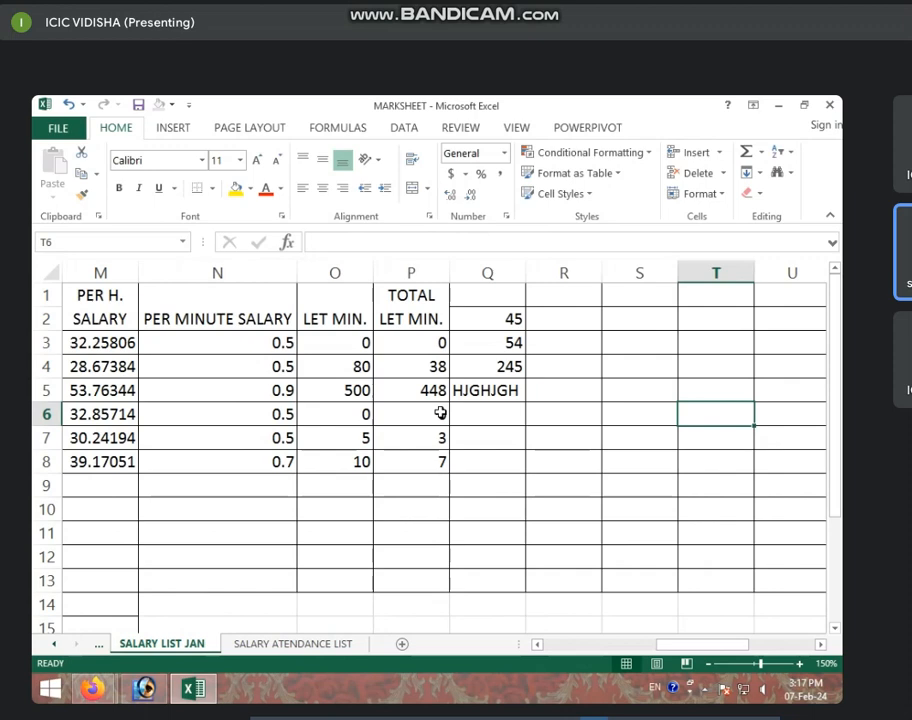
- Add a new worksheet after SALARY ATENDANCE LIST and rename it LET MIN
{"action": "left_click", "coordinate": [307, 645]}
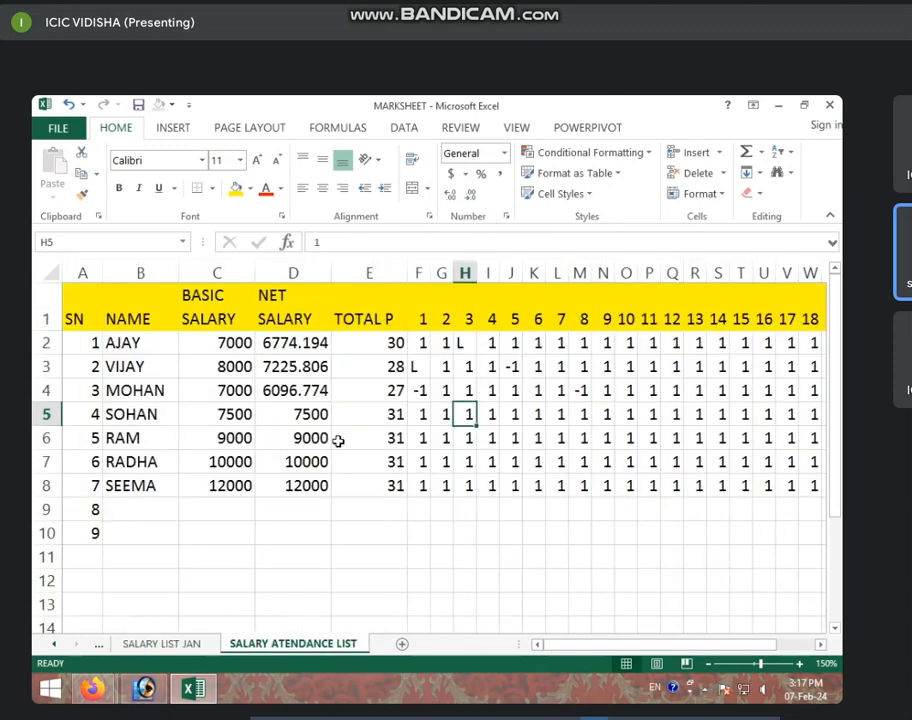
{"action": "left_click", "coordinate": [401, 645]}
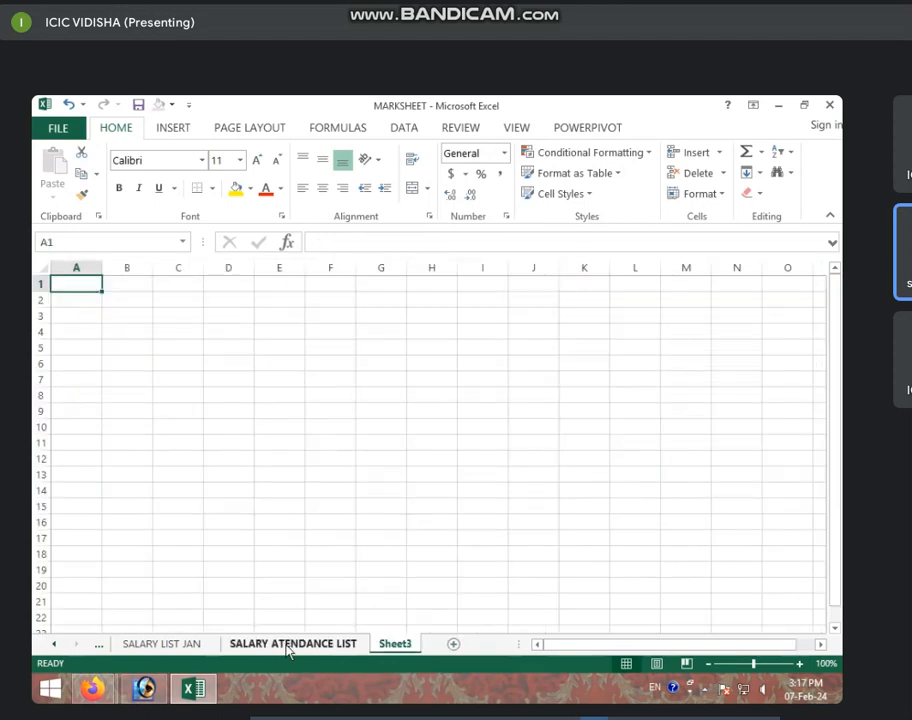
{"action": "left_click", "coordinate": [290, 645]}
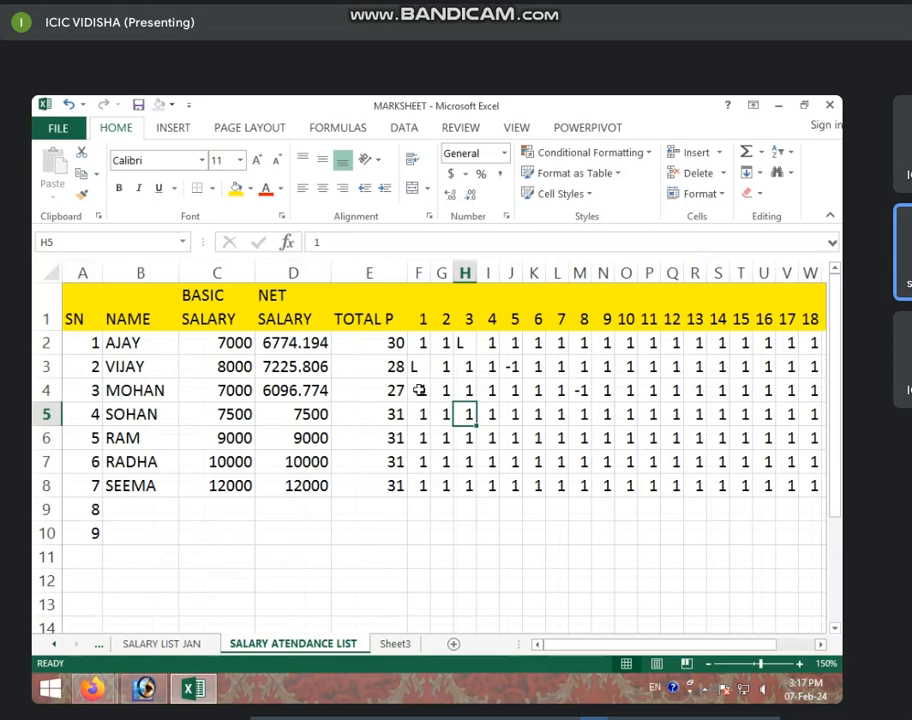
{"action": "left_click", "coordinate": [393, 645]}
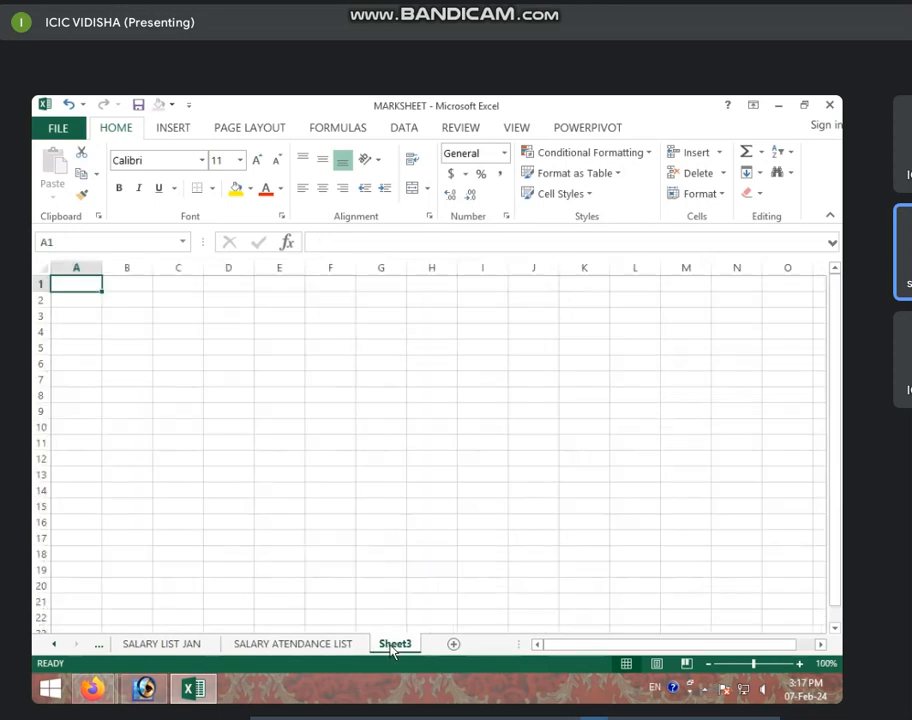
{"action": "left_click", "coordinate": [352, 645]}
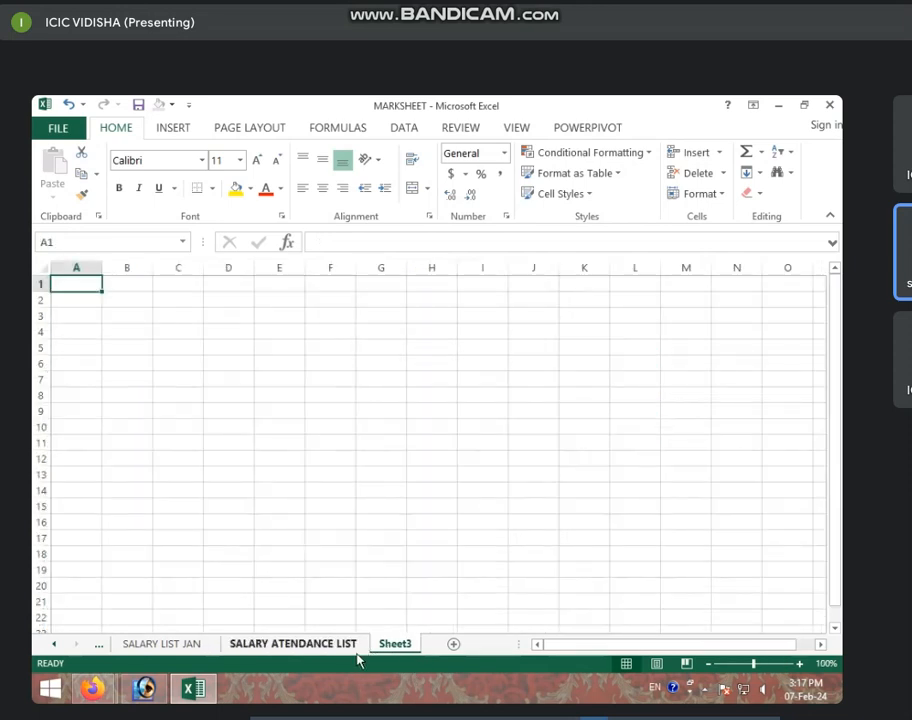
{"action": "right_click", "coordinate": [395, 645]}
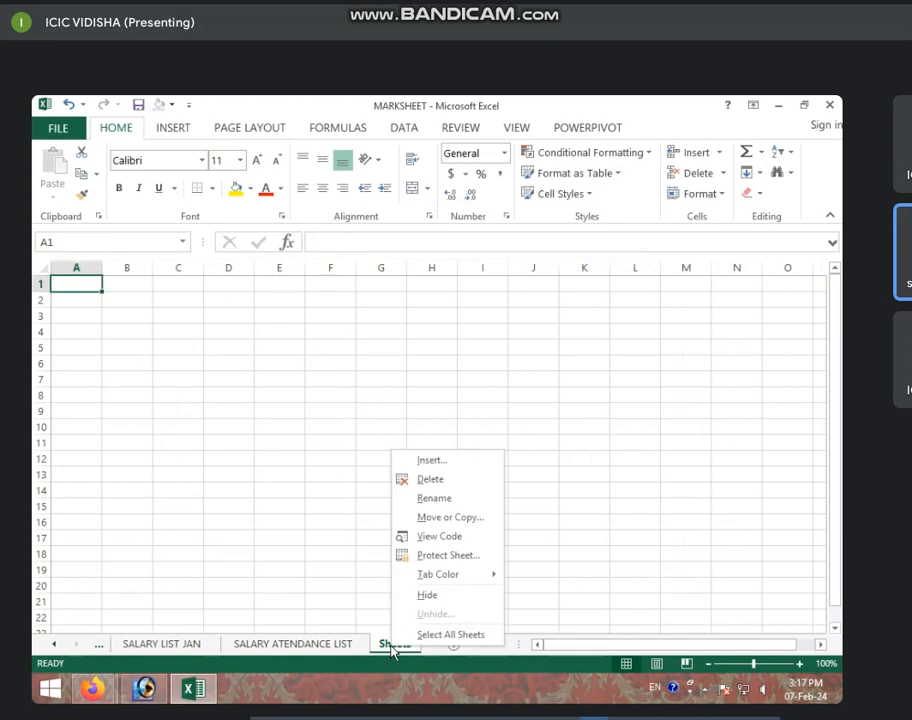
{"action": "left_click", "coordinate": [445, 505]}
{"action": "type", "text": "L"}
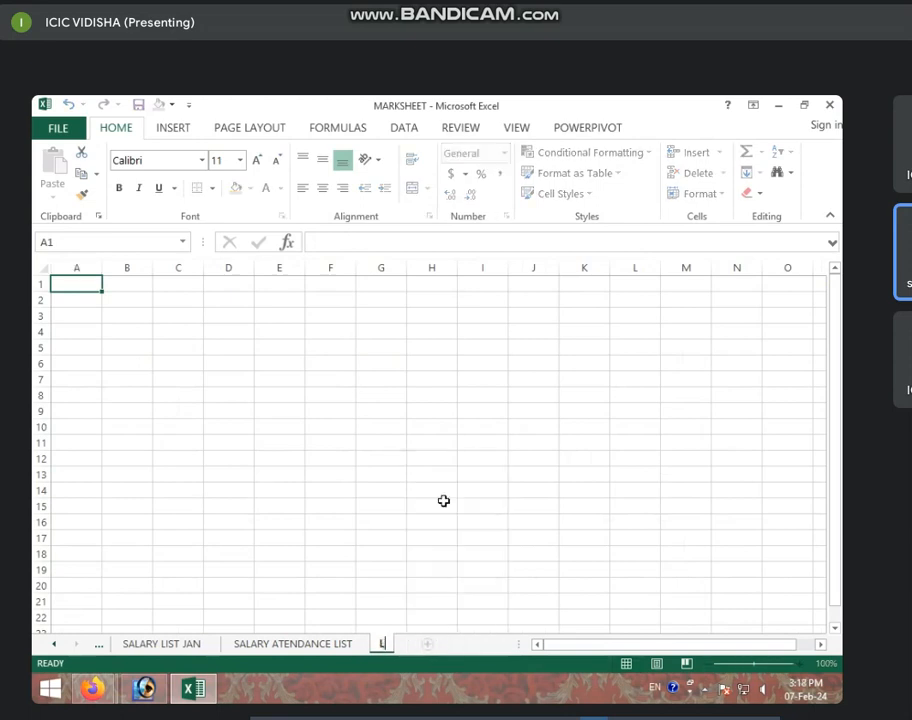
{"action": "type", "text": "ET MIN"}
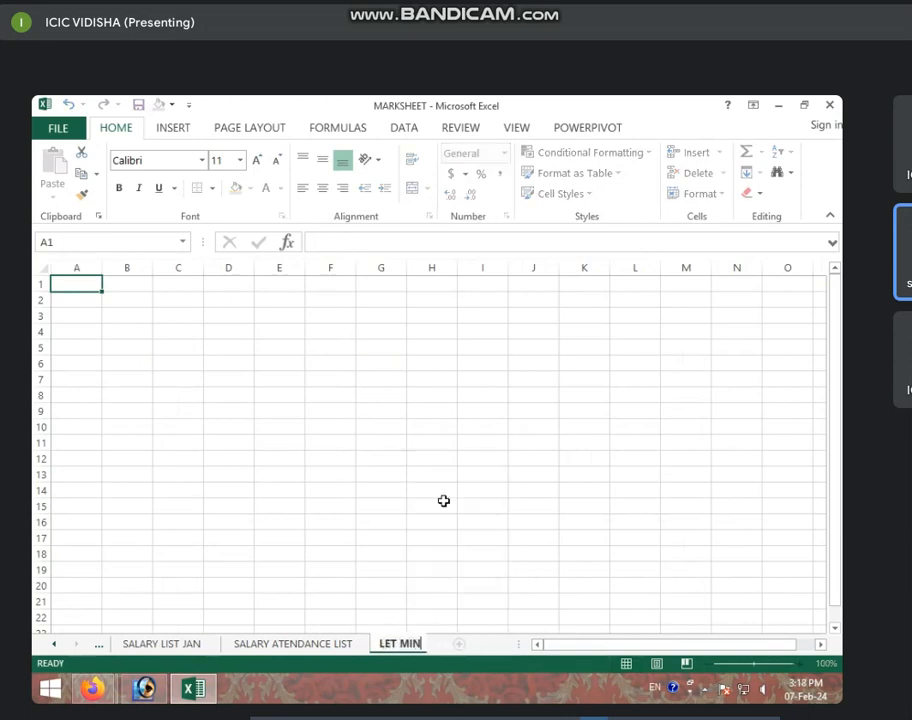
{"action": "key", "text": "Return"}
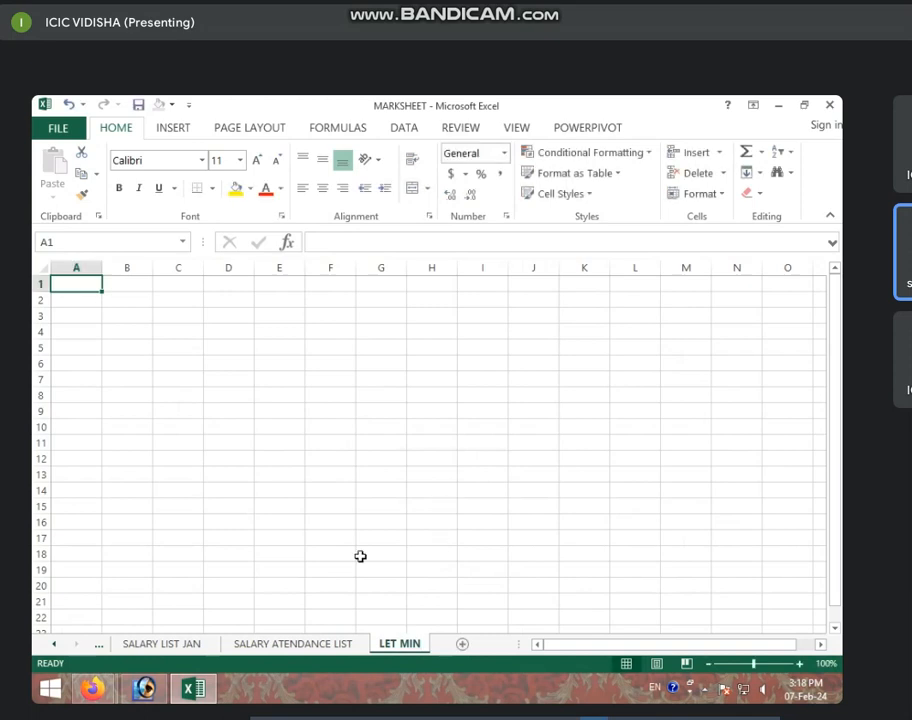
- On the SALARY ATENDANCE LIST sheet, clear the unused serial numbers below row 8 in A9:A11
{"action": "left_click", "coordinate": [318, 646]}
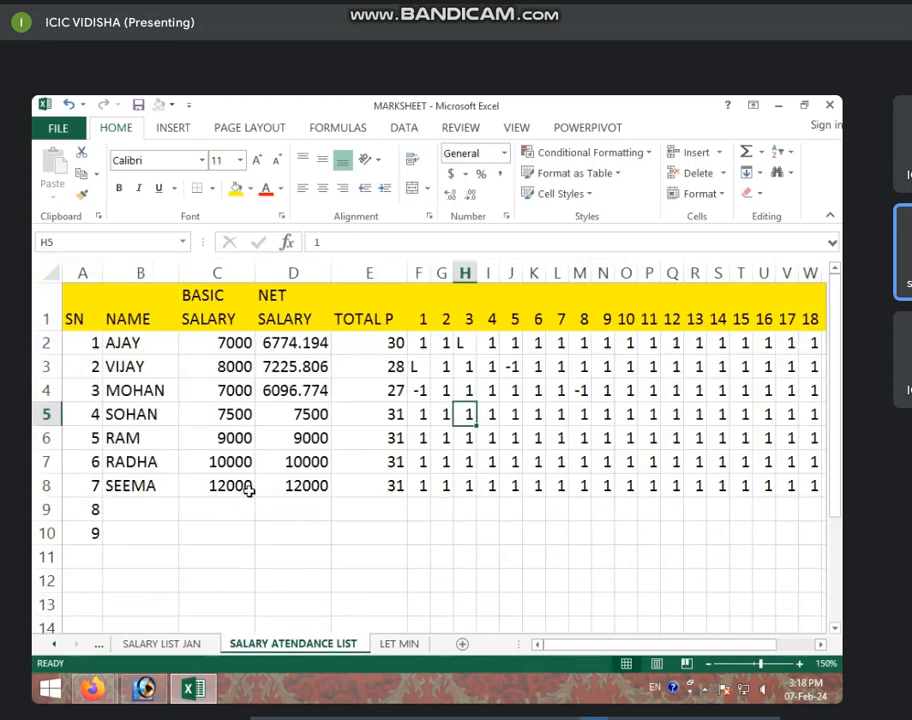
{"action": "left_click", "coordinate": [73, 316]}
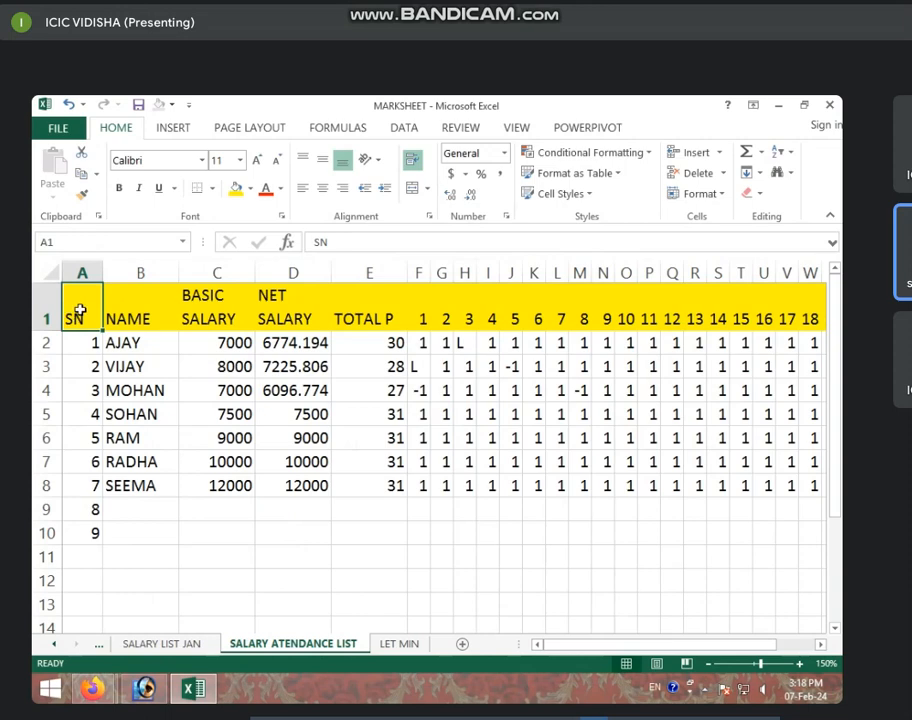
{"action": "left_click_drag", "start_coordinate": [92, 512], "coordinate": [98, 545]}
{"action": "key", "text": "Delete"}
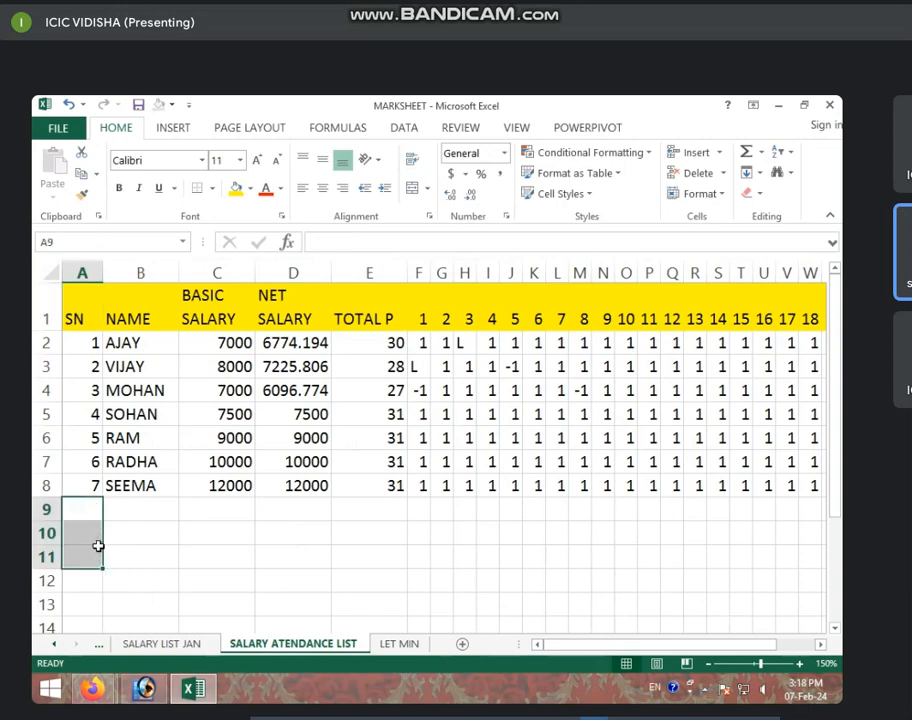
{"action": "left_click", "coordinate": [147, 555]}
{"action": "left_click", "coordinate": [143, 318]}
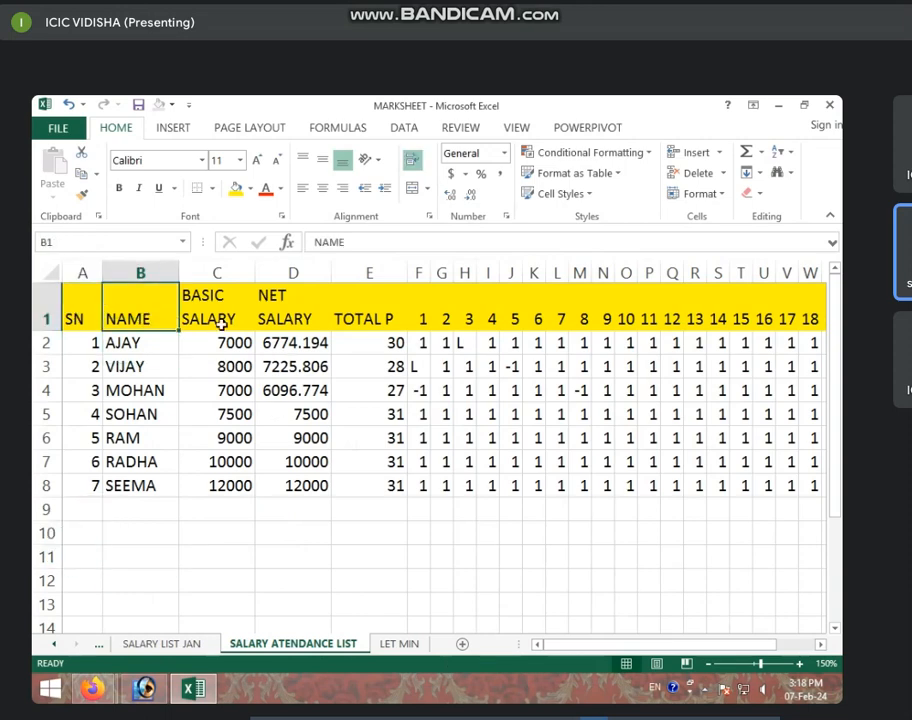
- In cell A1 of the LET MIN sheet, link to the SN heading with ='SALARY ATENDANCE LIST '!A1
{"action": "left_click", "coordinate": [388, 645]}
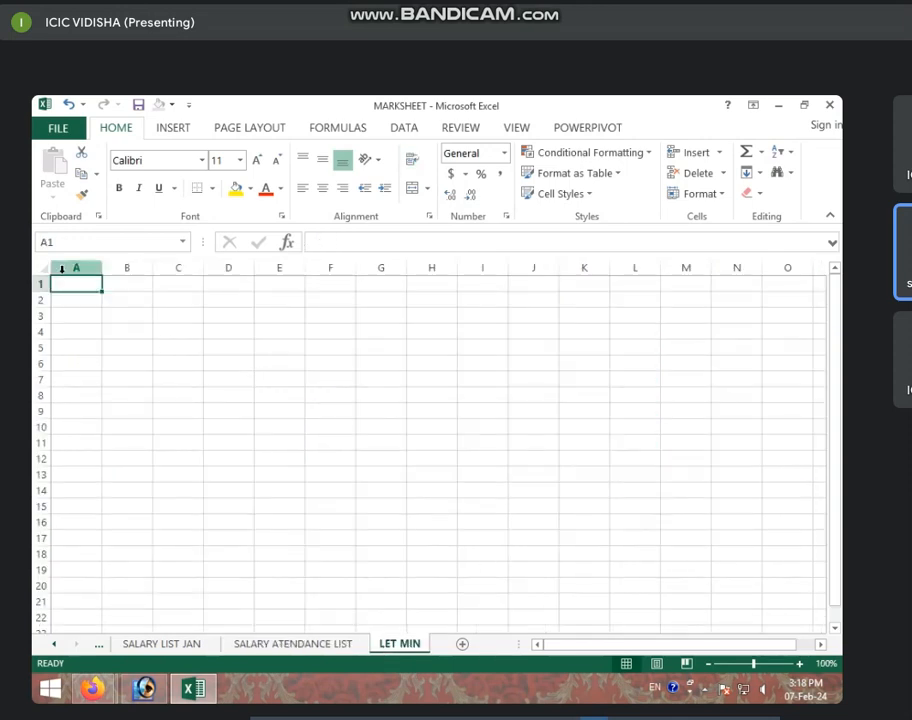
{"action": "type", "text": "="}
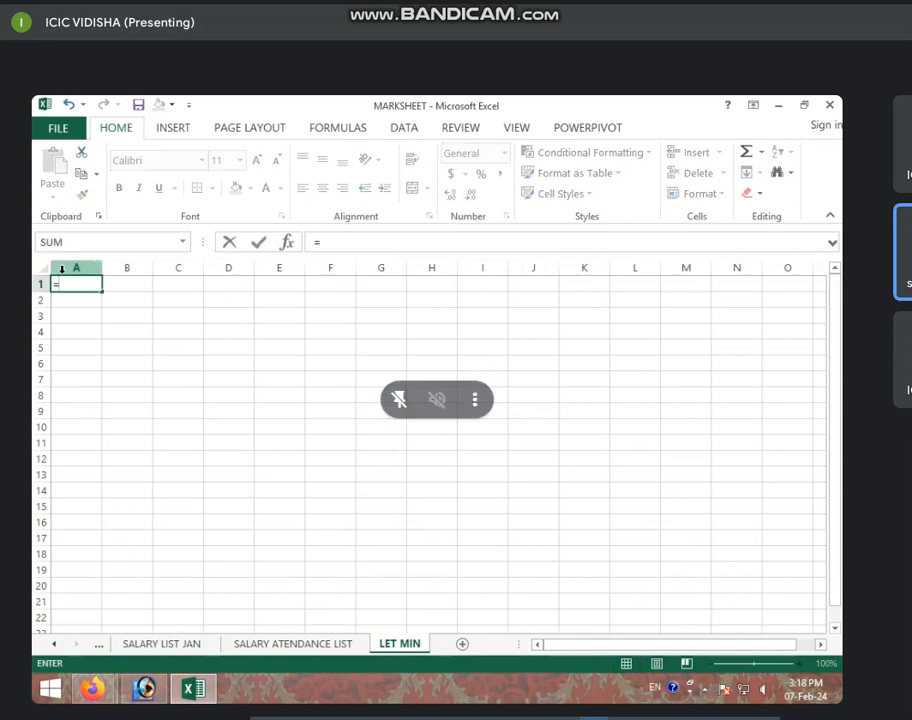
{"action": "left_click", "coordinate": [290, 645]}
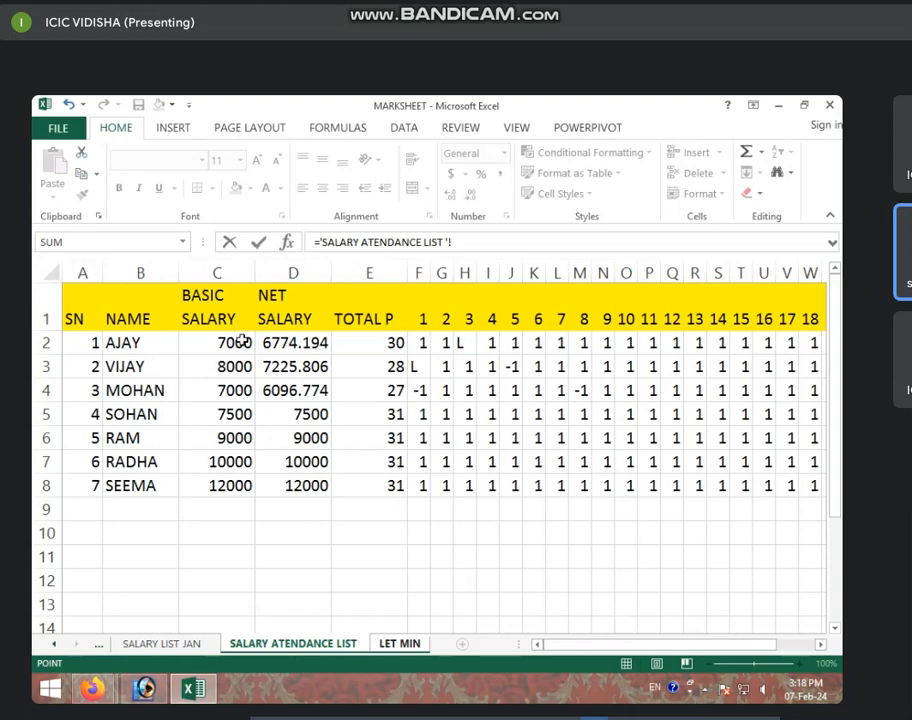
{"action": "left_click", "coordinate": [85, 313]}
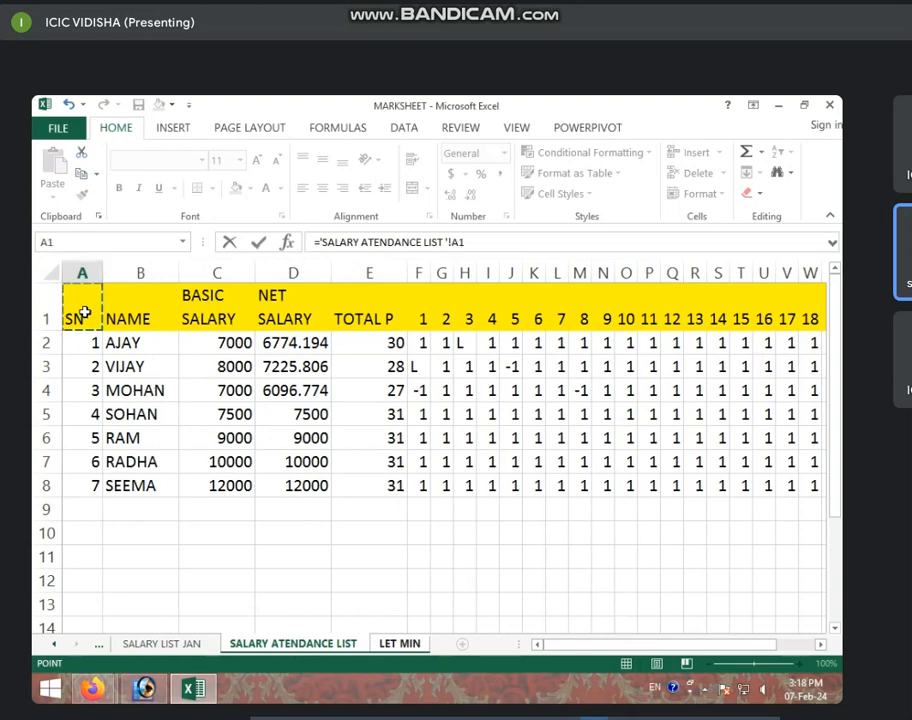
{"action": "key", "text": "Return"}
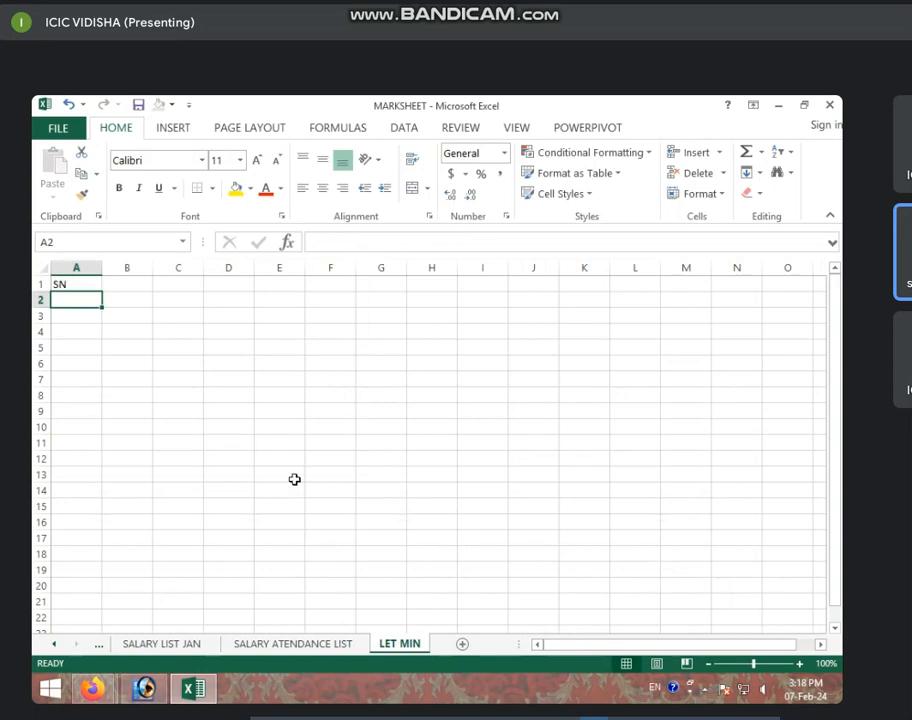
- Clear A1 on the LET MIN sheet and re-enter the cross-sheet formula ='SALARY ATENDANCE LIST '!A1
{"action": "left_click", "coordinate": [92, 287]}
{"action": "key", "text": "BackSpace"}
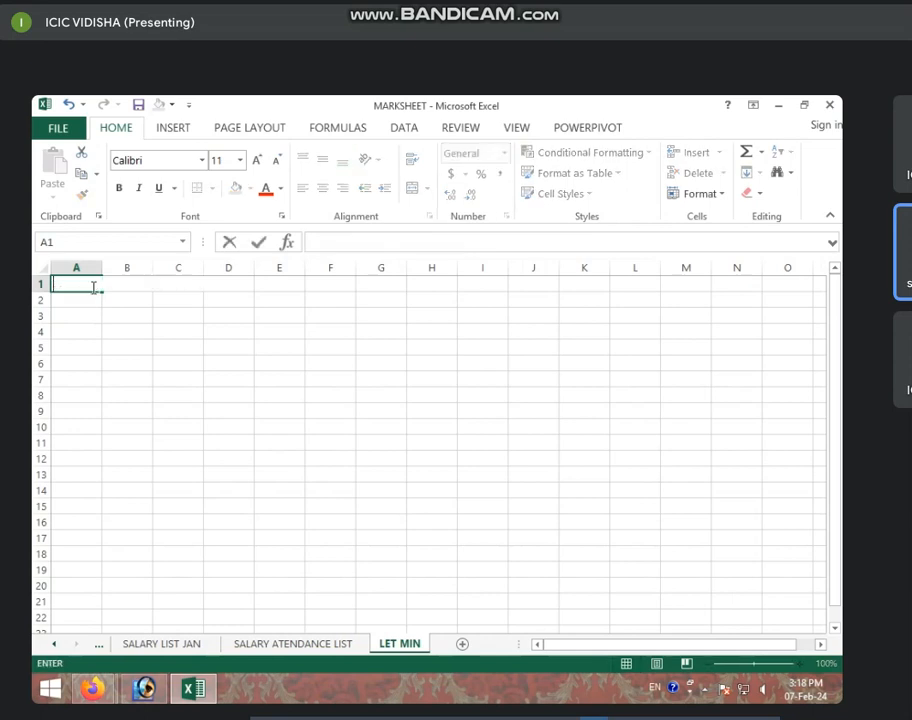
{"action": "type", "text": "="}
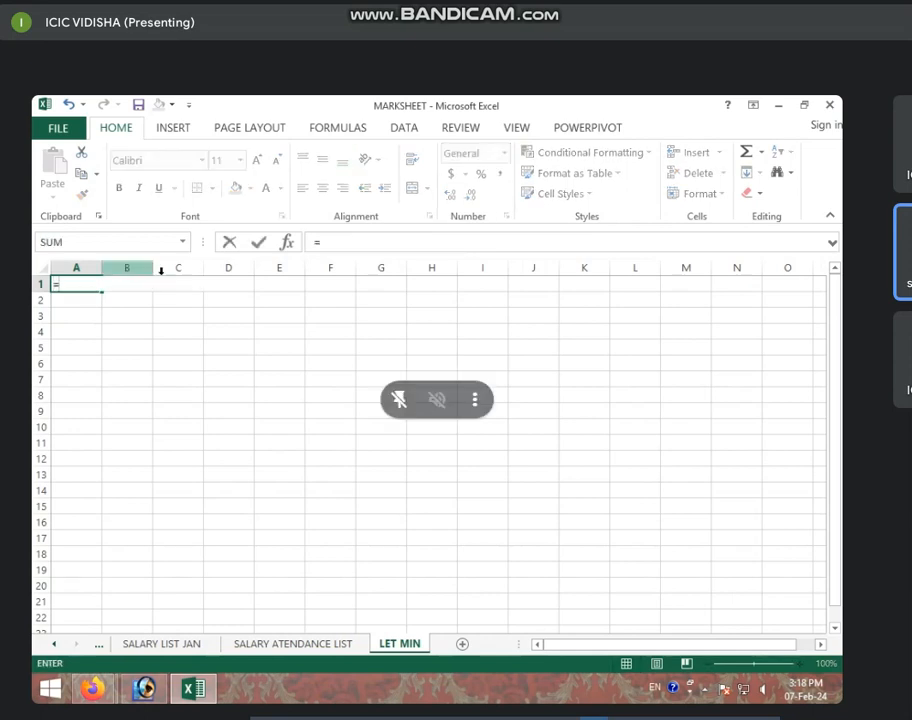
{"action": "left_click", "coordinate": [289, 645]}
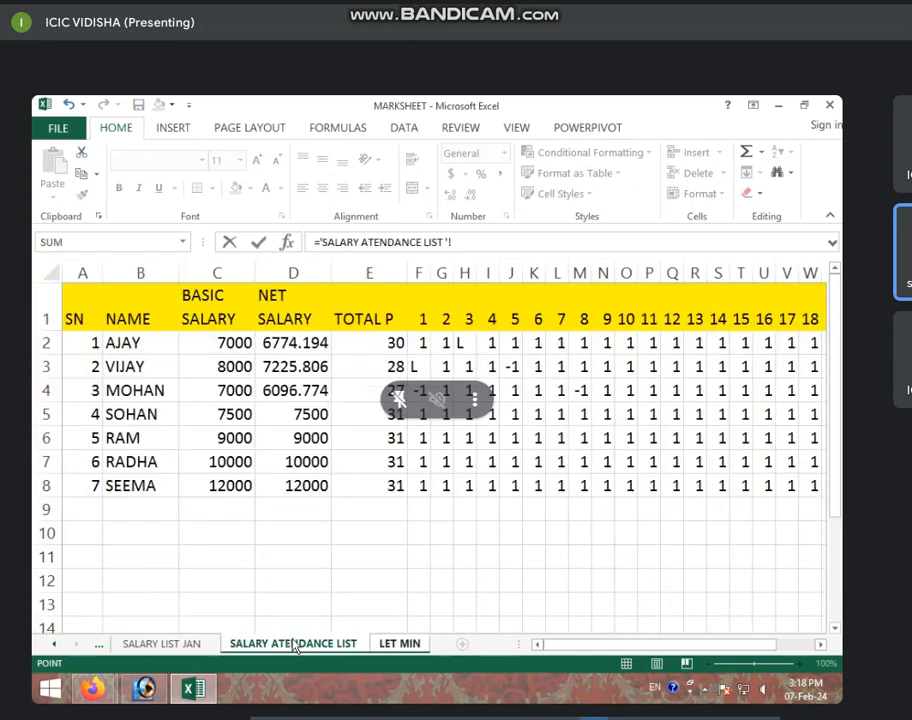
{"action": "left_click", "coordinate": [79, 319]}
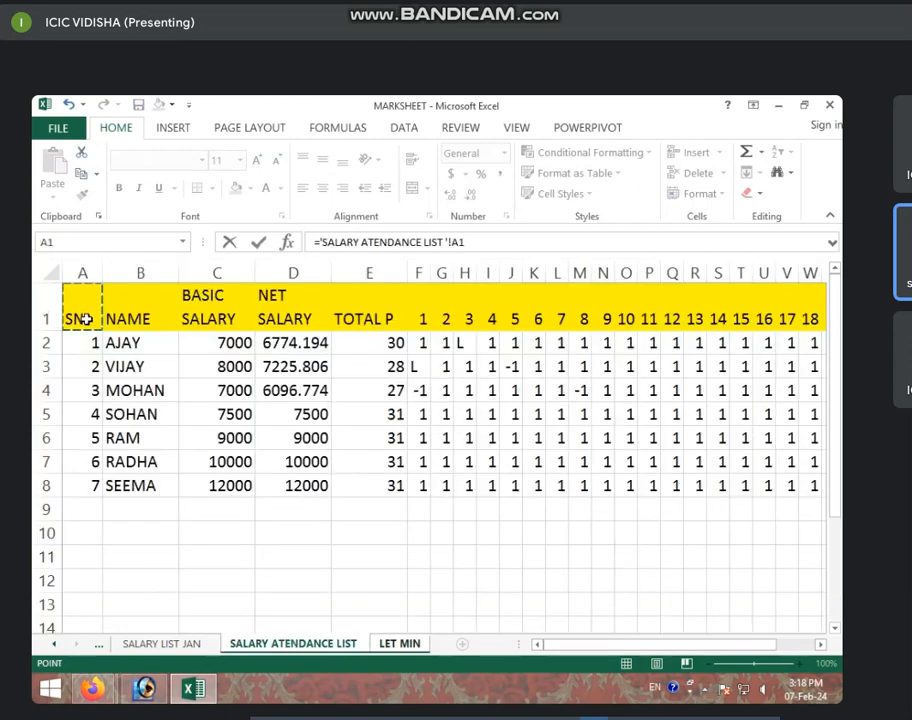
{"action": "key", "text": "Return"}
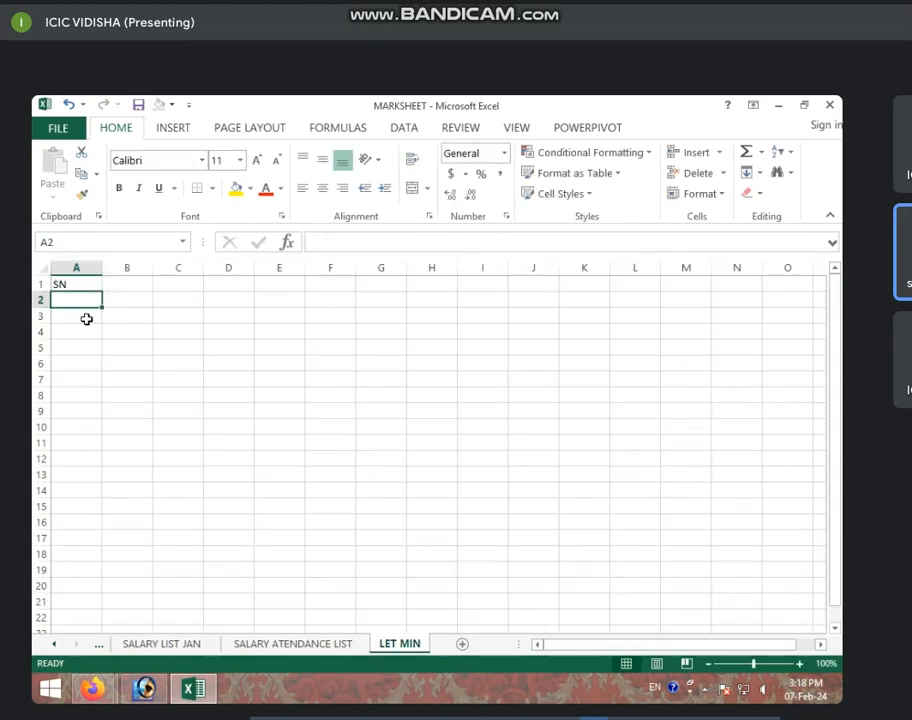
{"action": "left_click", "coordinate": [88, 287]}
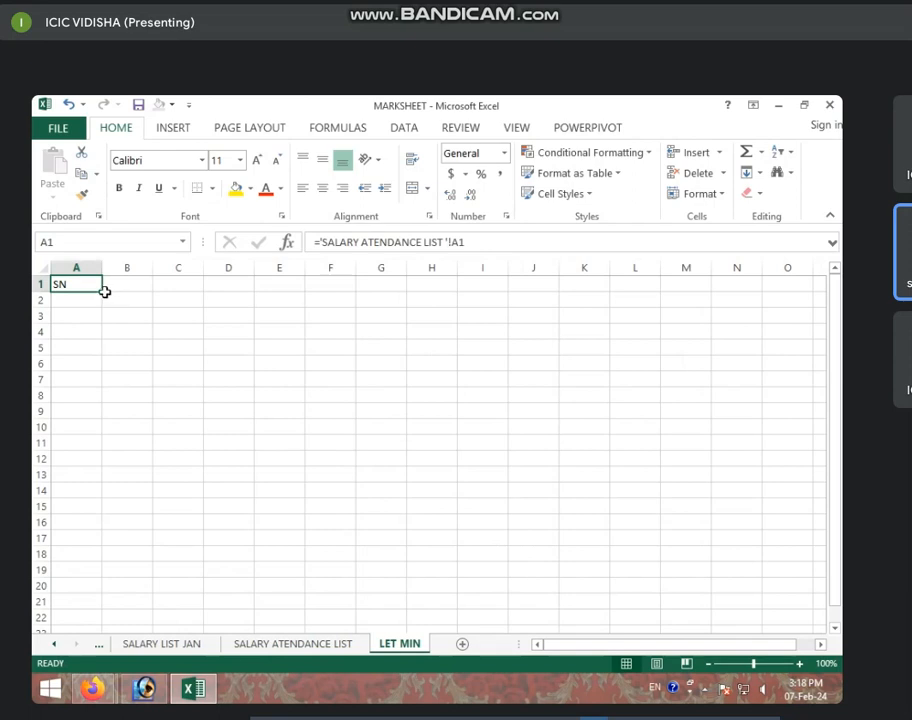
- Fill the A1 link formula across the range A1:K10 on the LET MIN sheet
{"action": "left_click_drag", "start_coordinate": [102, 291], "coordinate": [253, 415]}
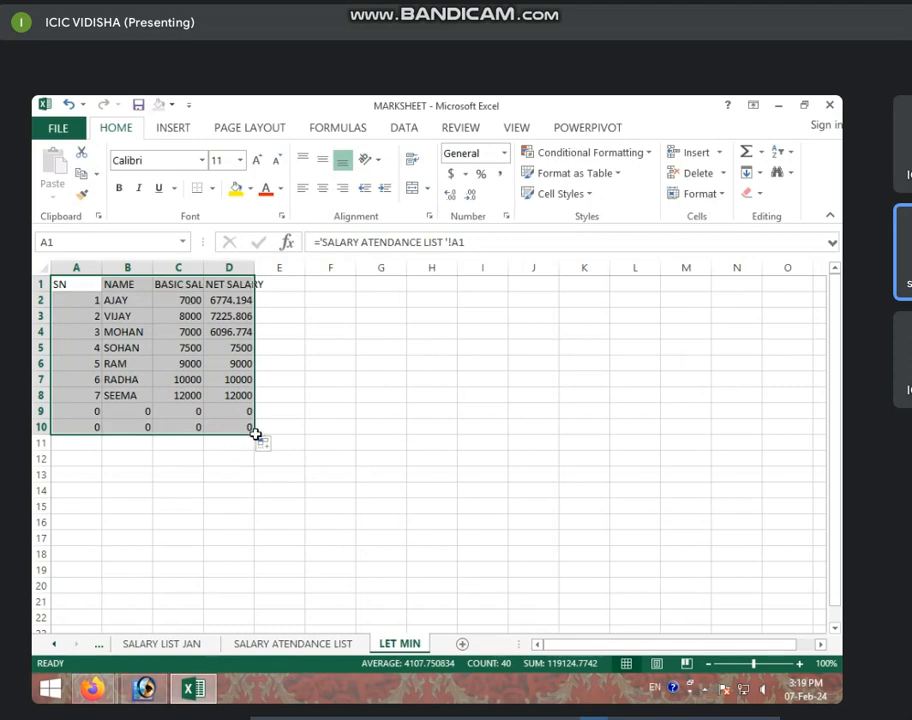
{"action": "left_click_drag", "start_coordinate": [255, 433], "coordinate": [600, 442]}
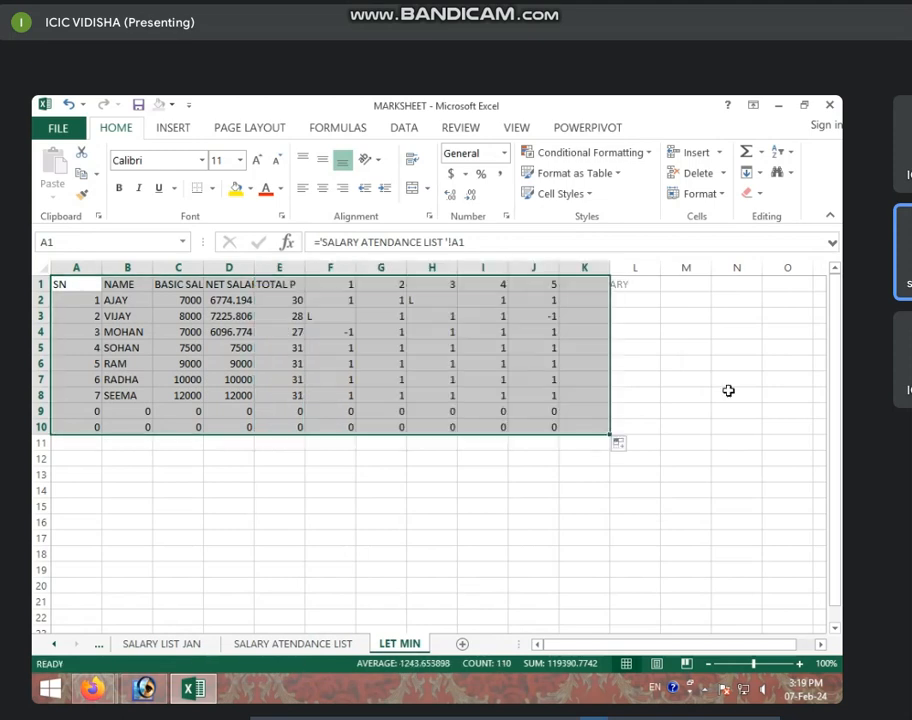
{"action": "left_click", "coordinate": [611, 433]}
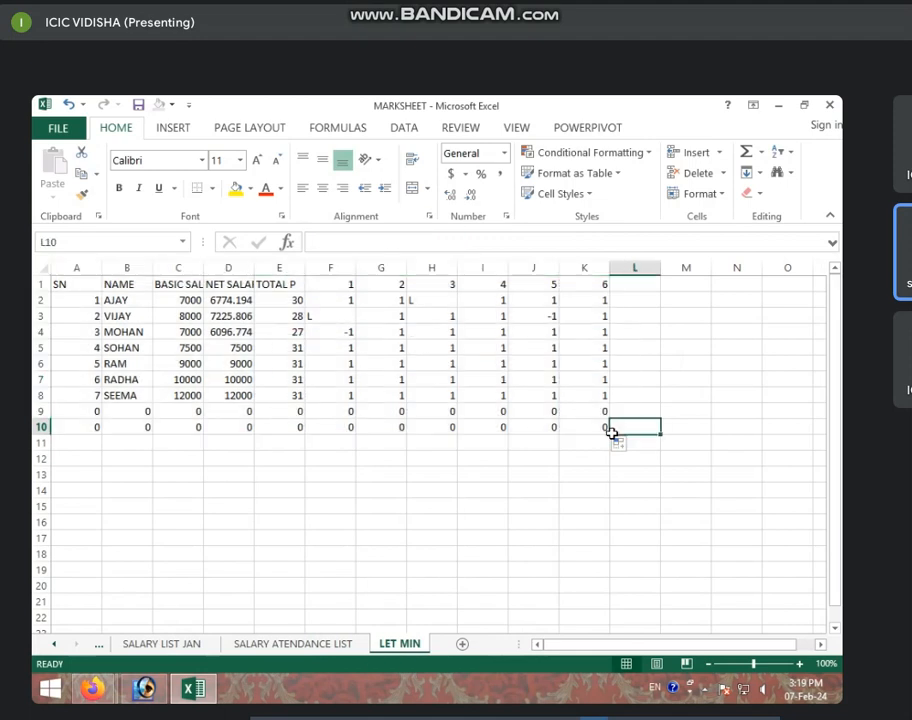
- Clear the linked contents of D1:K11 on the LET MIN sheet, keeping only the SN, NAME and BASIC SALARY columns
{"action": "left_click", "coordinate": [267, 311]}
{"action": "left_click_drag", "start_coordinate": [228, 284], "coordinate": [600, 440]}
{"action": "key", "text": "Delete"}
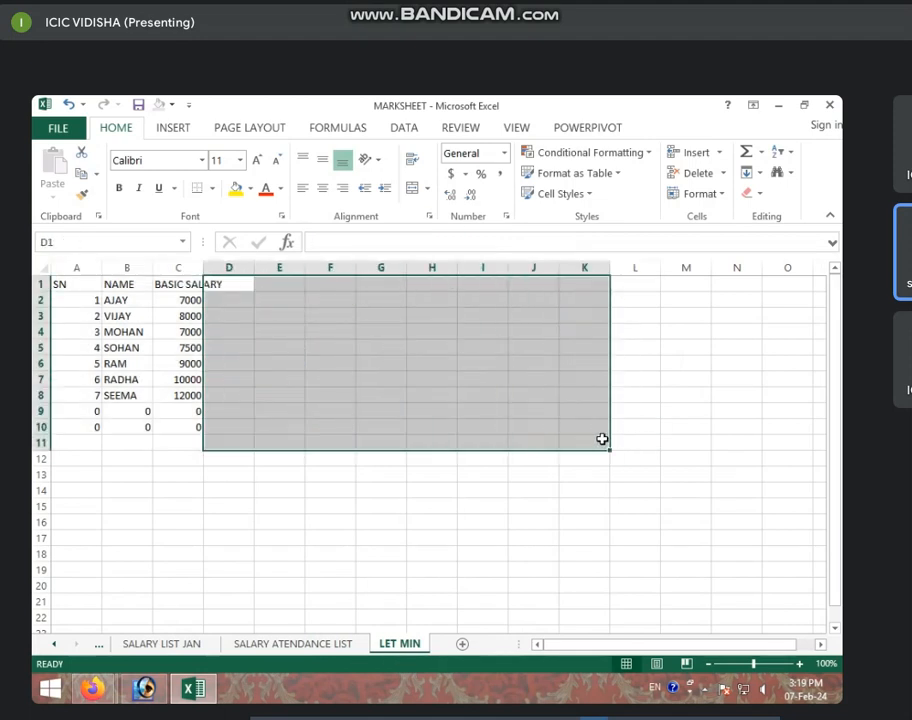
- Clear the zero-value links below the last employee in A9:D11
{"action": "left_click", "coordinate": [169, 440]}
{"action": "left_click_drag", "start_coordinate": [86, 412], "coordinate": [215, 436]}
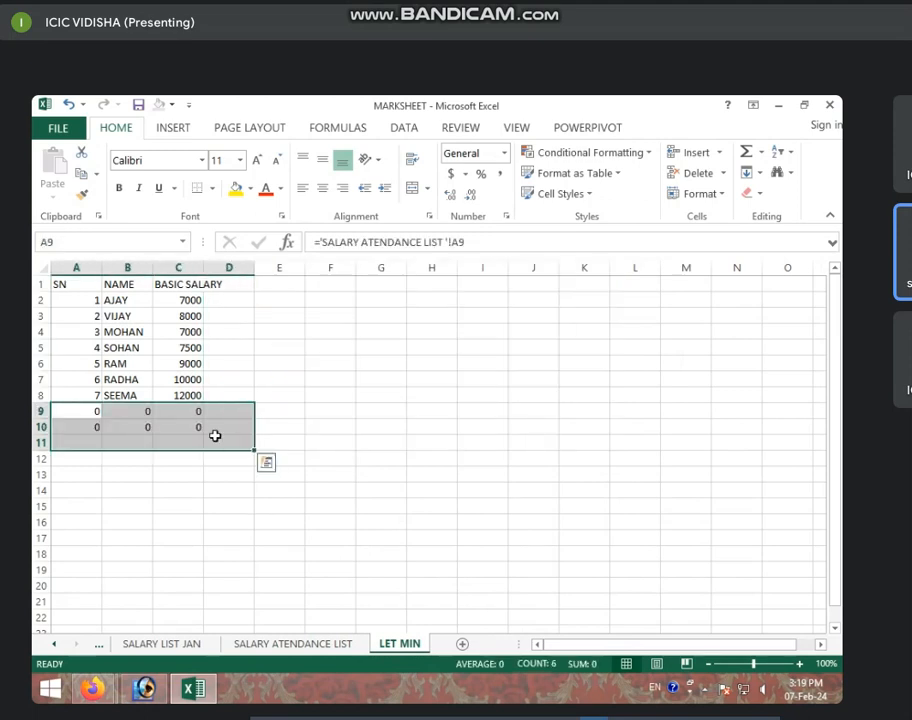
{"action": "key", "text": "Delete"}
{"action": "left_click", "coordinate": [250, 531]}
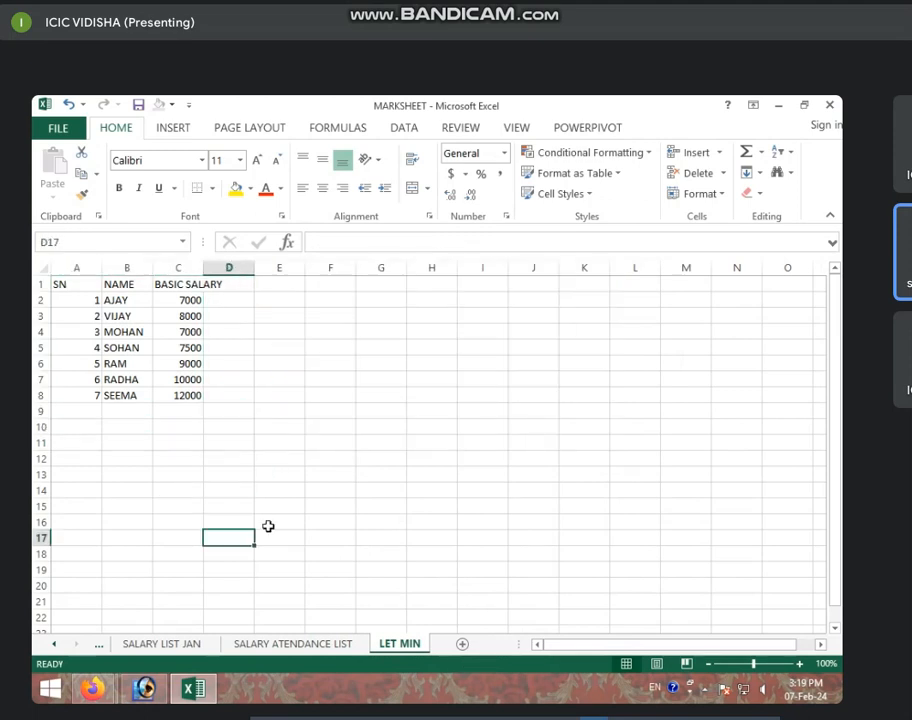
- Compare the LET MIN sheet with SALARY ATENDANCE LIST and inspect the link formulas in B3 and C3 at 140% zoom
{"action": "left_click", "coordinate": [323, 645]}
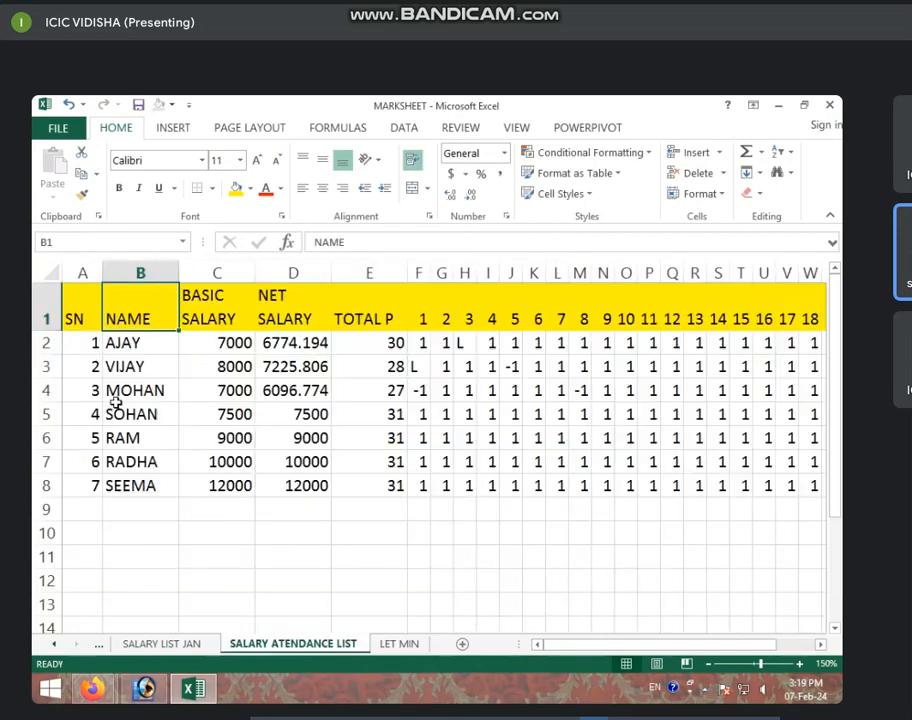
{"action": "left_click", "coordinate": [400, 645]}
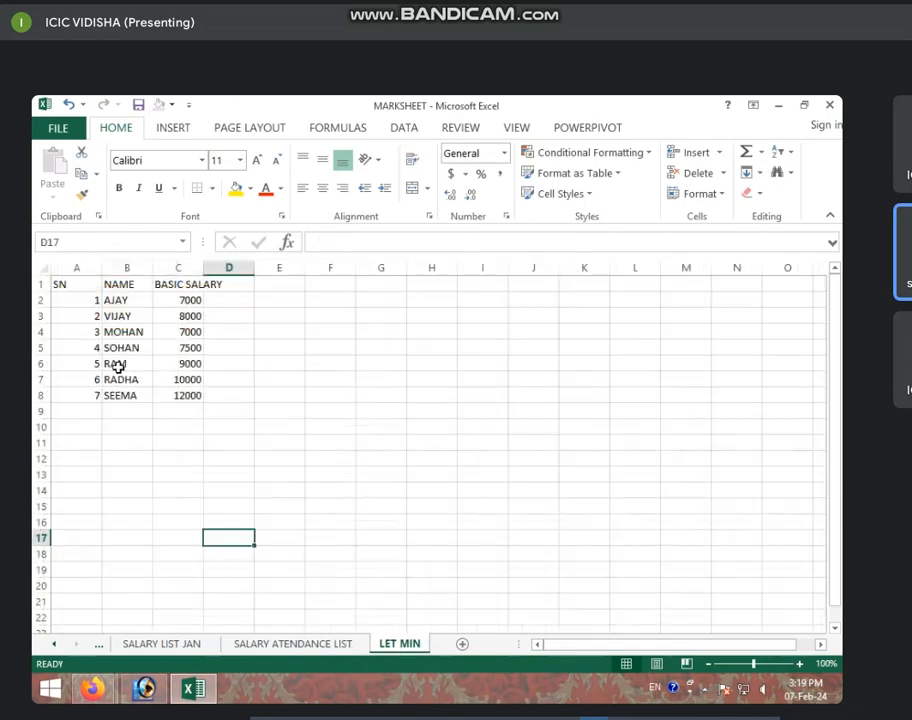
{"action": "left_click", "coordinate": [225, 349]}
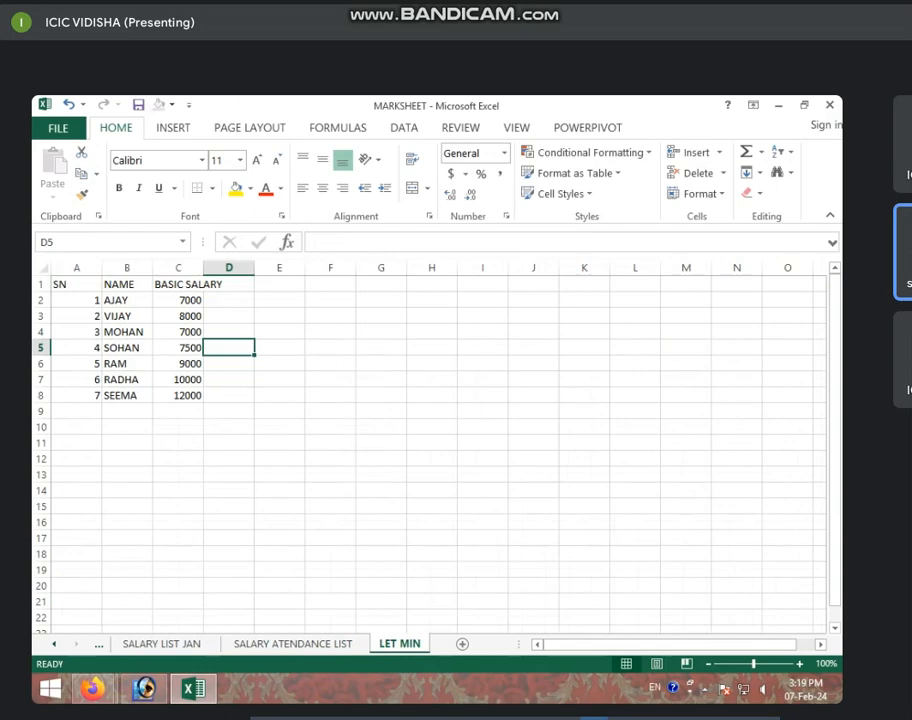
{"action": "left_click", "coordinate": [799, 663]}
{"action": "double_click", "coordinate": [799, 663]}
{"action": "left_click", "coordinate": [799, 663]}
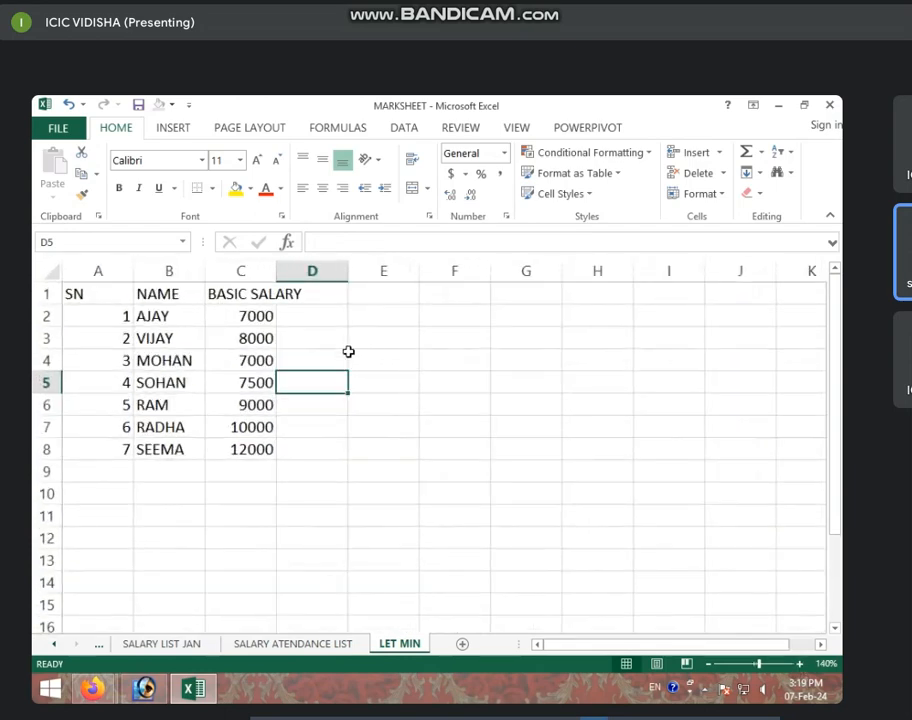
{"action": "left_click", "coordinate": [245, 340]}
{"action": "left_click", "coordinate": [154, 352]}
{"action": "left_click", "coordinate": [160, 342]}
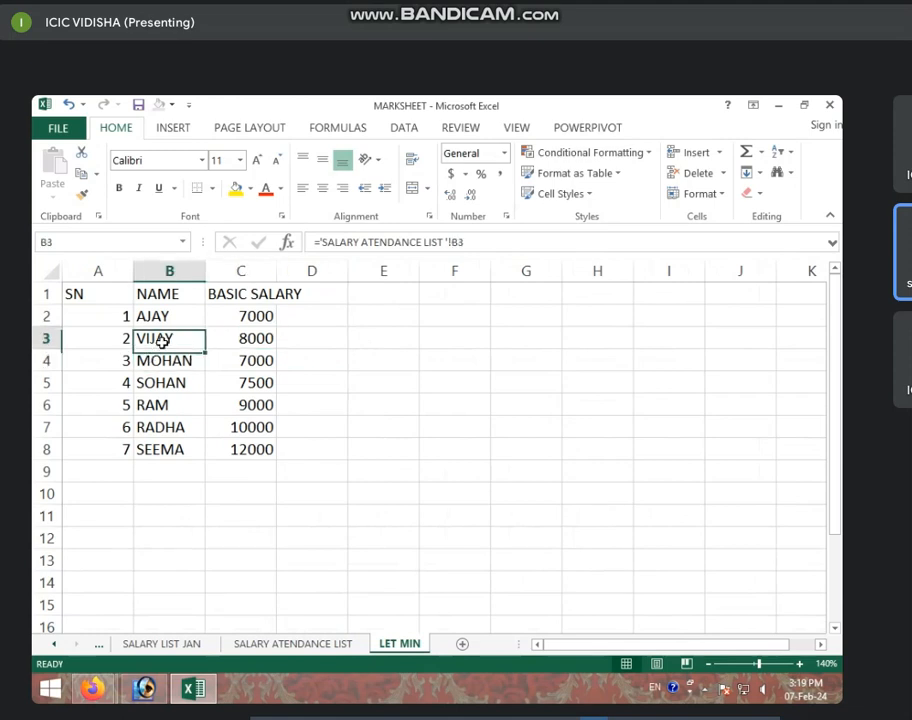
{"action": "left_click", "coordinate": [266, 341]}
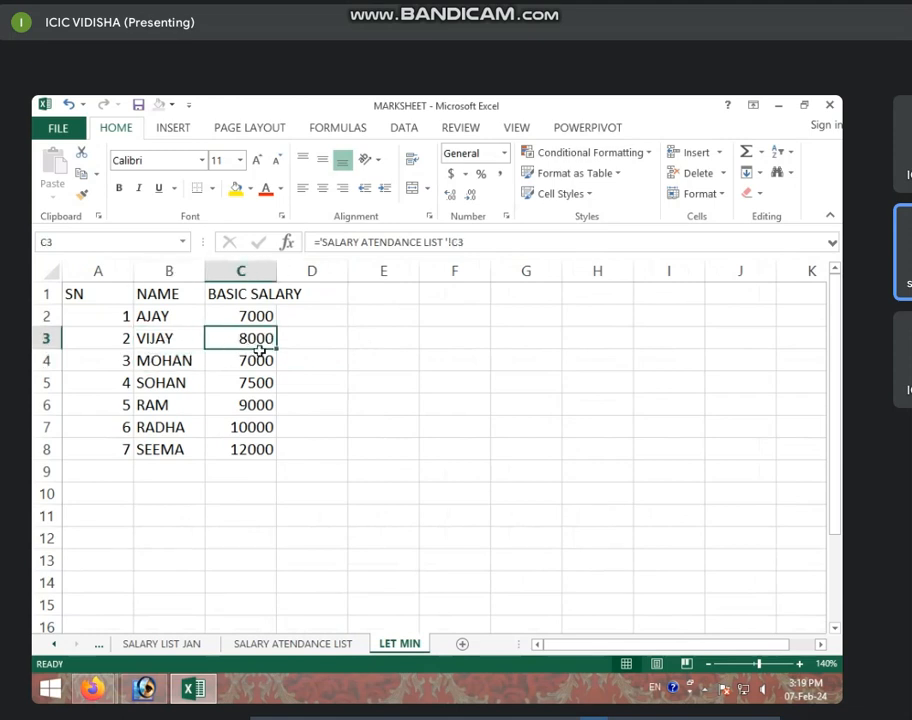
- On the SALARY ATENDANCE LIST sheet, set the first employee's basic salary in C2 to 7500
{"action": "left_click", "coordinate": [293, 644]}
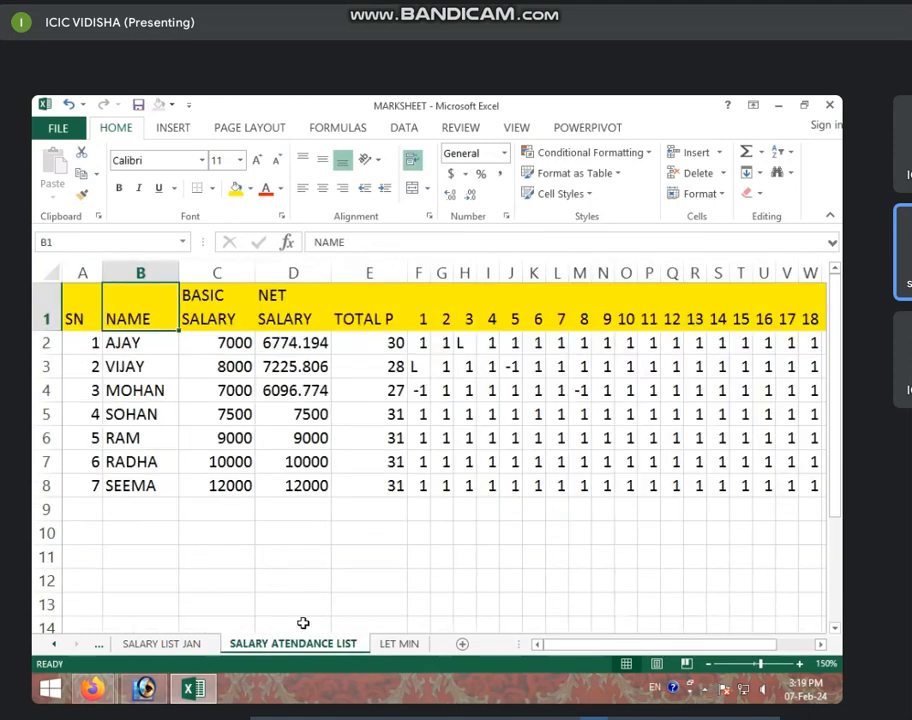
{"action": "left_click", "coordinate": [217, 347]}
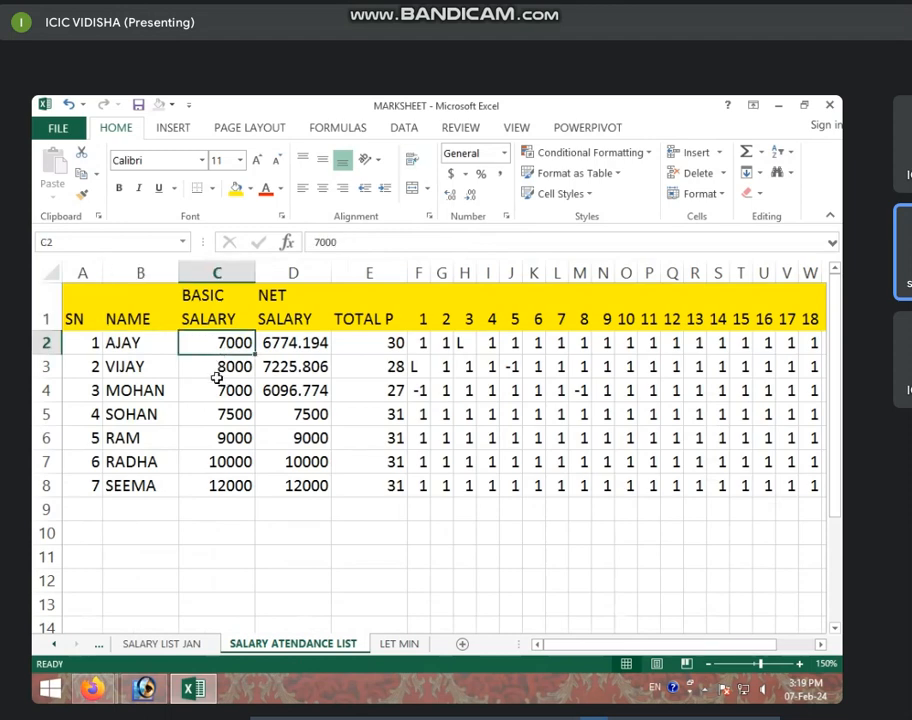
{"action": "type", "text": "75020"}
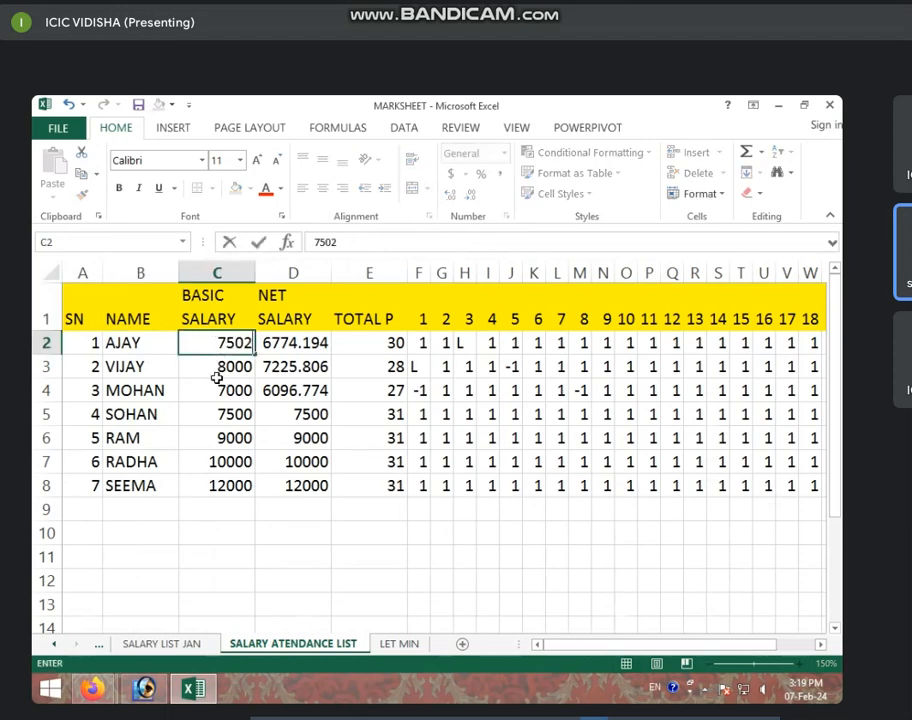
{"action": "key", "text": "BackSpace"}
{"action": "key", "text": "BackSpace"}
{"action": "type", "text": "0"}
{"action": "key", "text": "Return"}
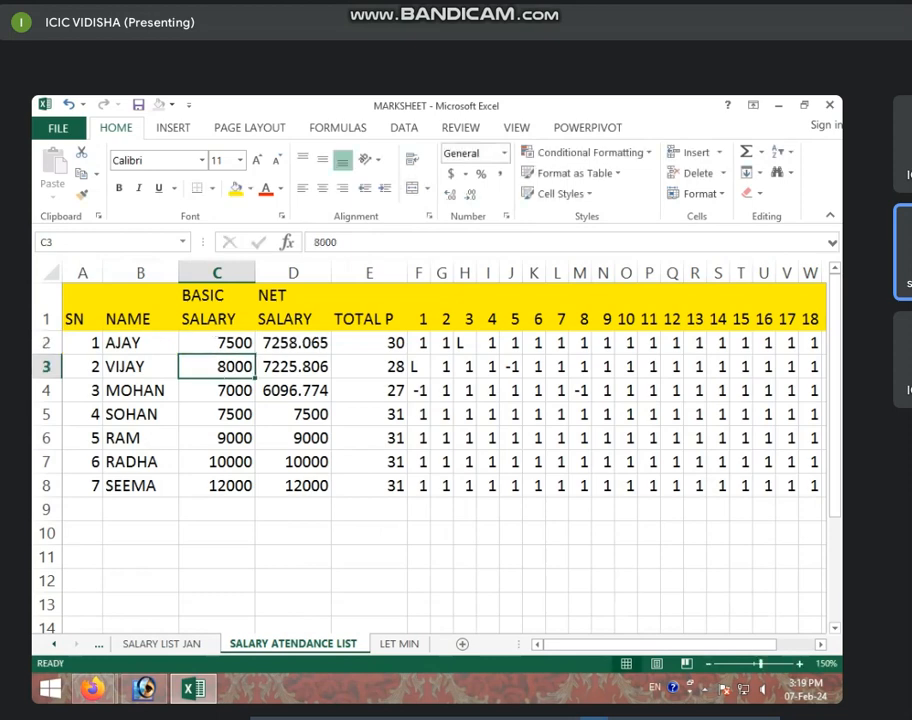
- Check the linked basic salary in C2 on the LET MIN sheet, and autofit column A to its contents
{"action": "left_click", "coordinate": [399, 643]}
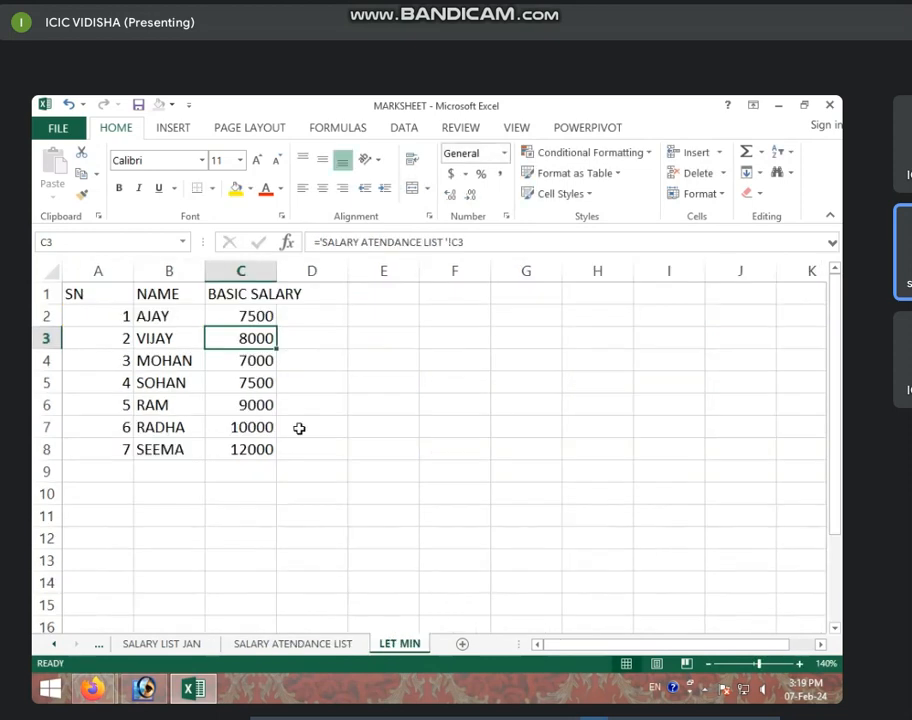
{"action": "left_click", "coordinate": [234, 318]}
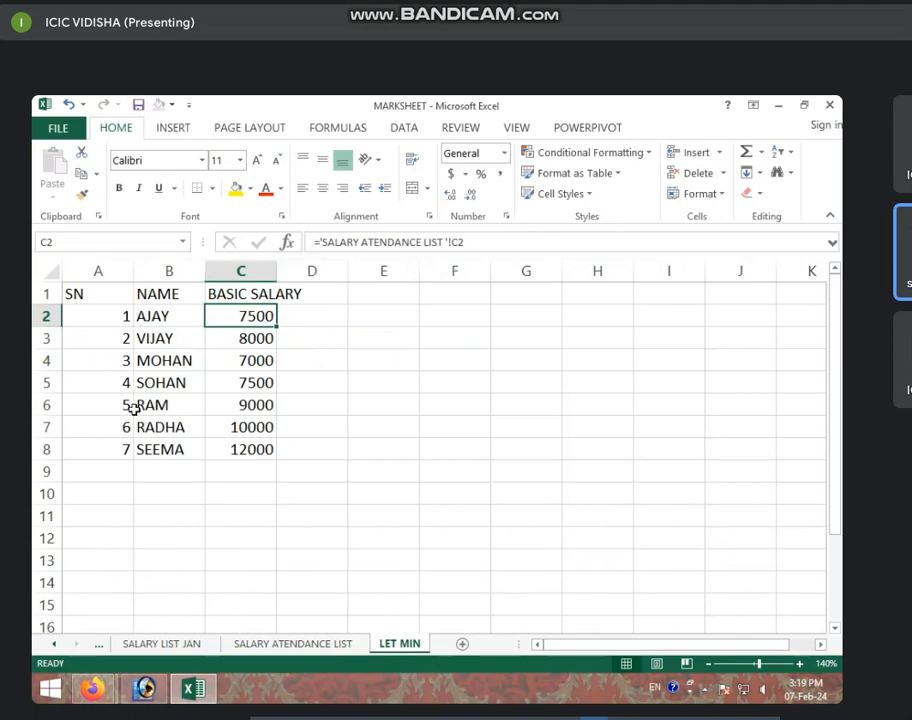
{"action": "left_click", "coordinate": [110, 360]}
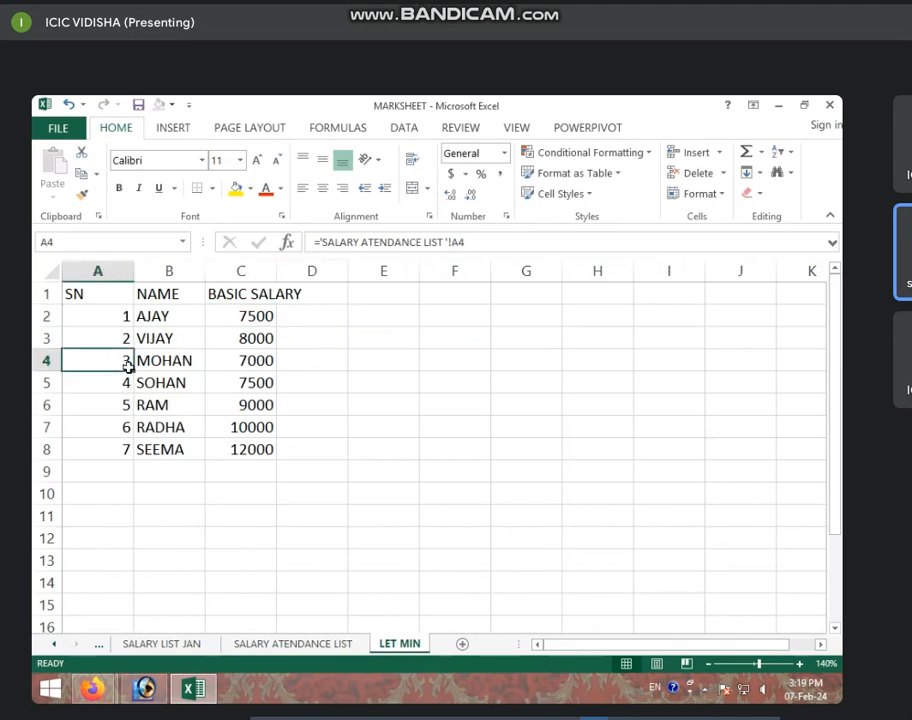
{"action": "left_click", "coordinate": [242, 299]}
{"action": "left_click", "coordinate": [75, 296]}
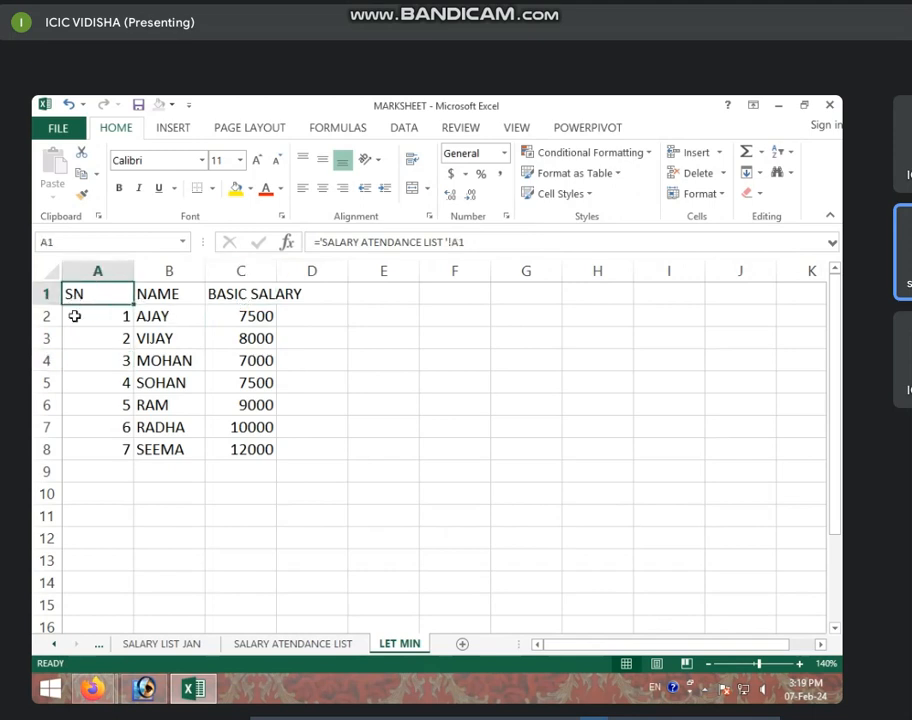
{"action": "left_click", "coordinate": [287, 363]}
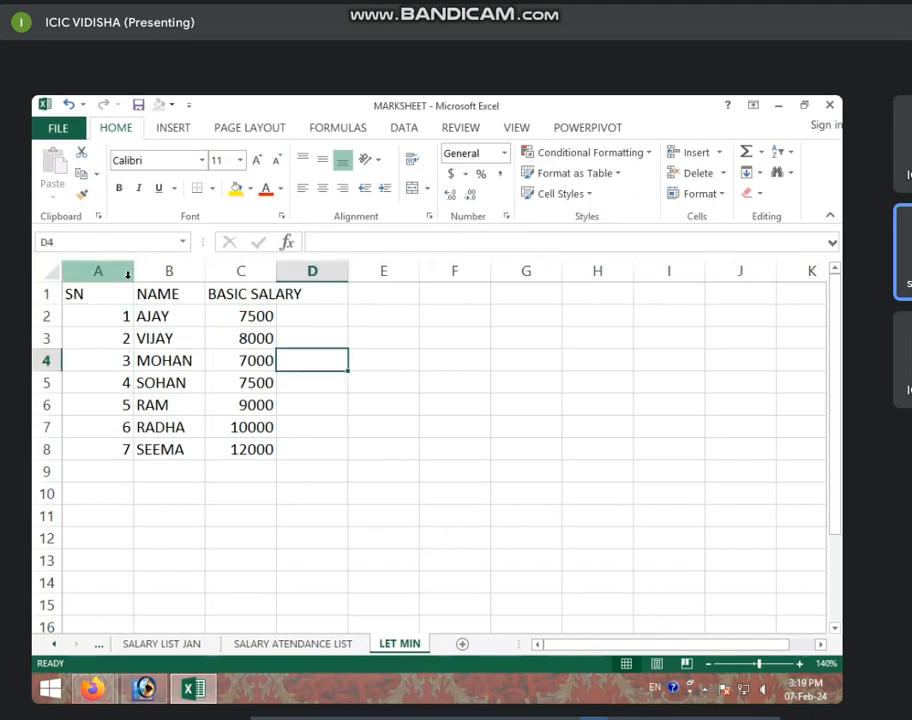
{"action": "double_click", "coordinate": [132, 273]}
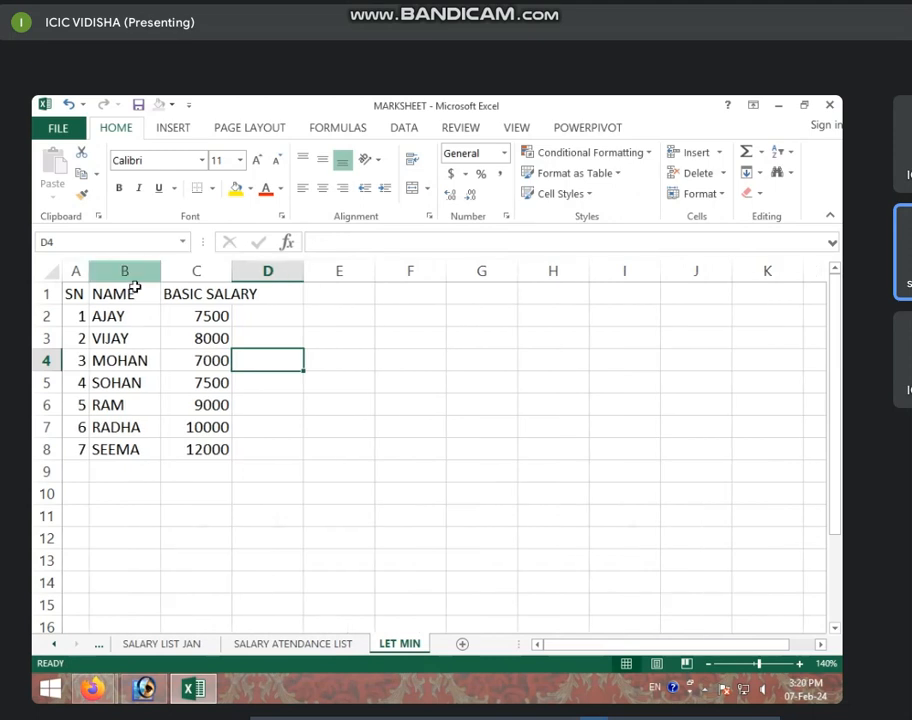
- Examine the headings and employee rows on the SALARY ATENDANCE LIST sheet alongside the LET MIN sheet
{"action": "left_click", "coordinate": [300, 644]}
{"action": "left_click", "coordinate": [120, 318]}
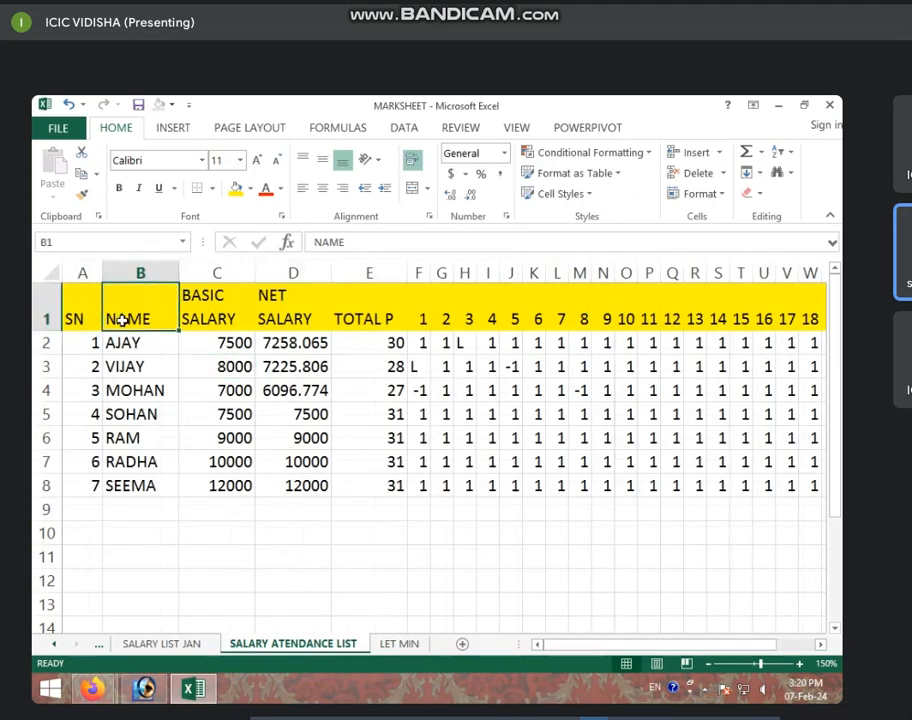
{"action": "left_click", "coordinate": [186, 410]}
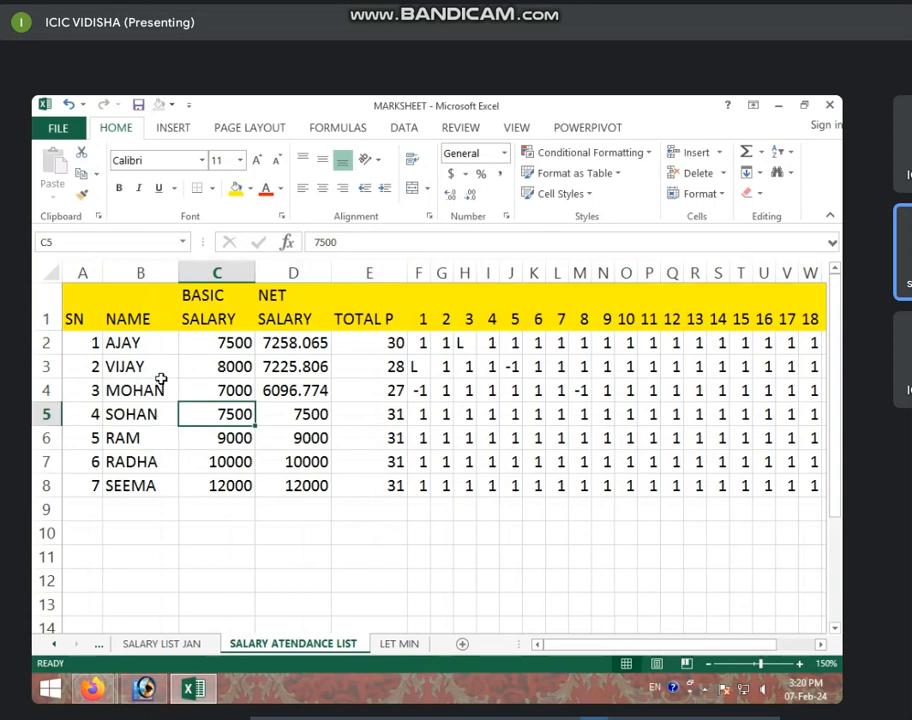
{"action": "left_click", "coordinate": [152, 388]}
{"action": "left_click", "coordinate": [397, 645]}
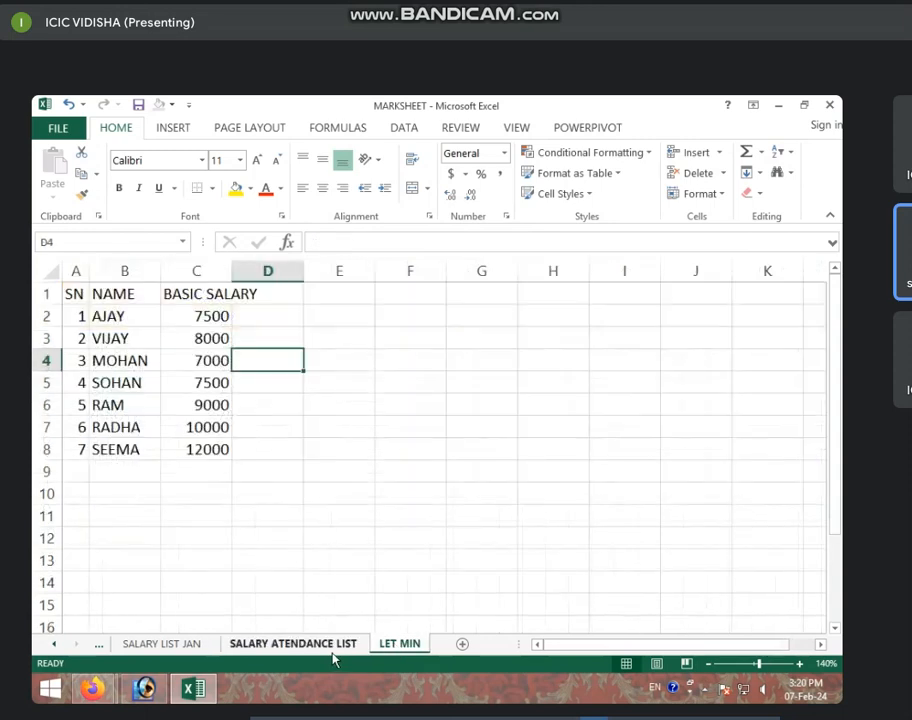
{"action": "left_click", "coordinate": [333, 647]}
{"action": "scroll", "coordinate": [124, 401], "scroll_direction": "down", "scroll_amount": 2}
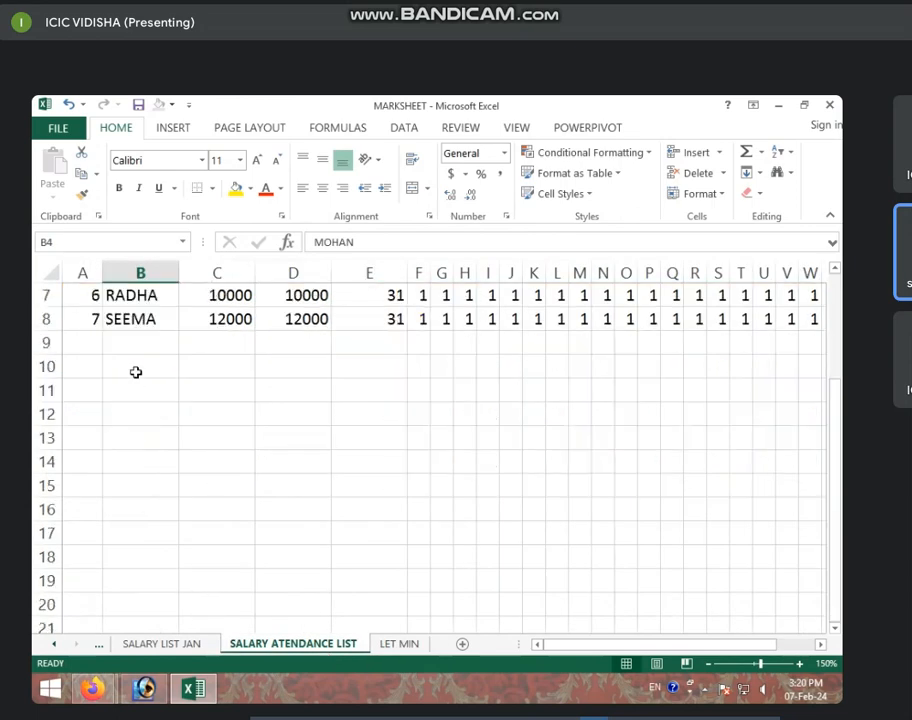
{"action": "left_click", "coordinate": [136, 372]}
{"action": "scroll", "coordinate": [150, 392], "scroll_direction": "up", "scroll_amount": 2}
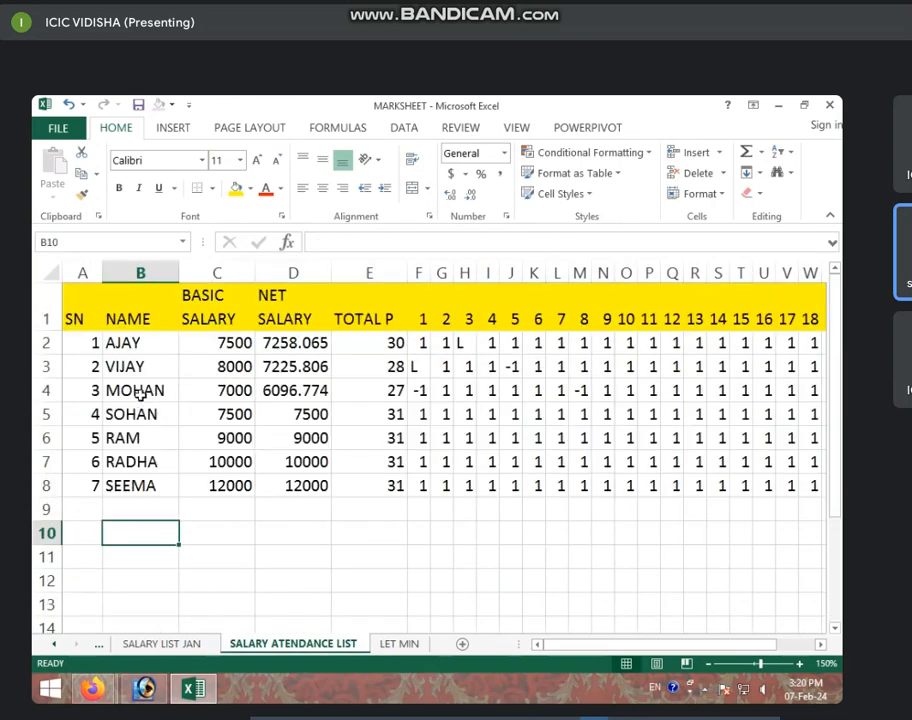
{"action": "left_click", "coordinate": [119, 342]}
{"action": "left_click", "coordinate": [127, 307]}
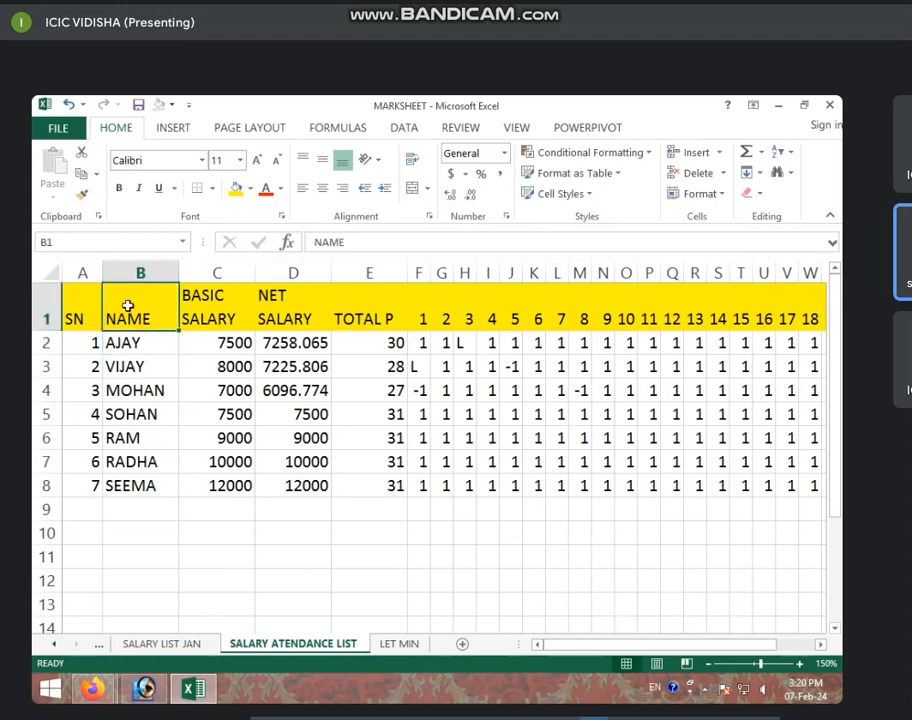
{"action": "left_click", "coordinate": [128, 342]}
{"action": "left_click_drag", "start_coordinate": [131, 325], "coordinate": [81, 366]}
{"action": "left_click", "coordinate": [137, 362]}
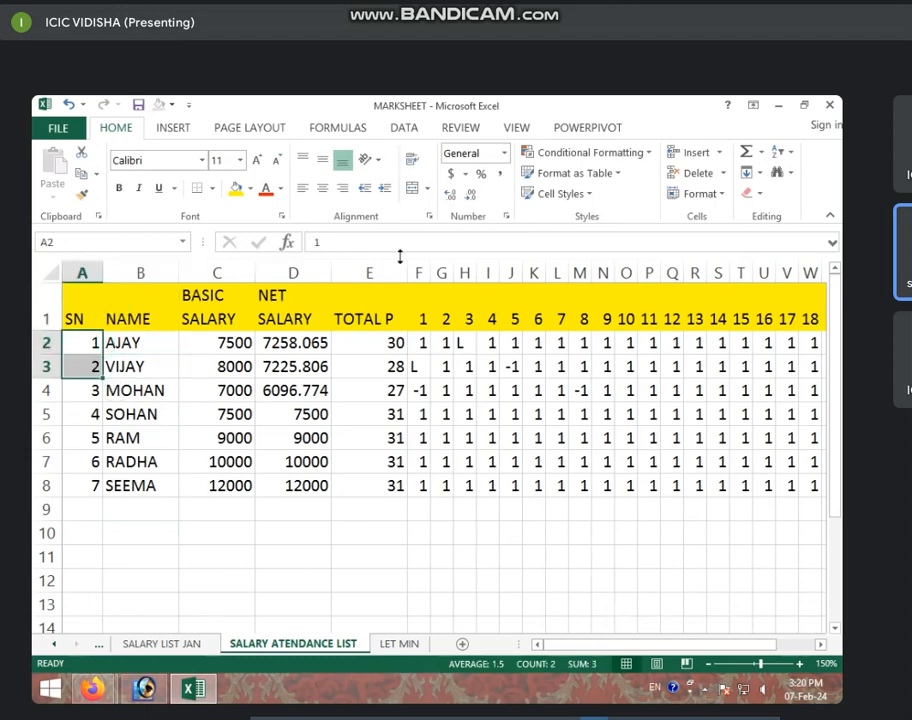
- Insert a blank row above the first employee, directly below the heading row of SALARY ATENDANCE LIST
{"action": "left_click", "coordinate": [46, 343]}
{"action": "right_click", "coordinate": [50, 346]}
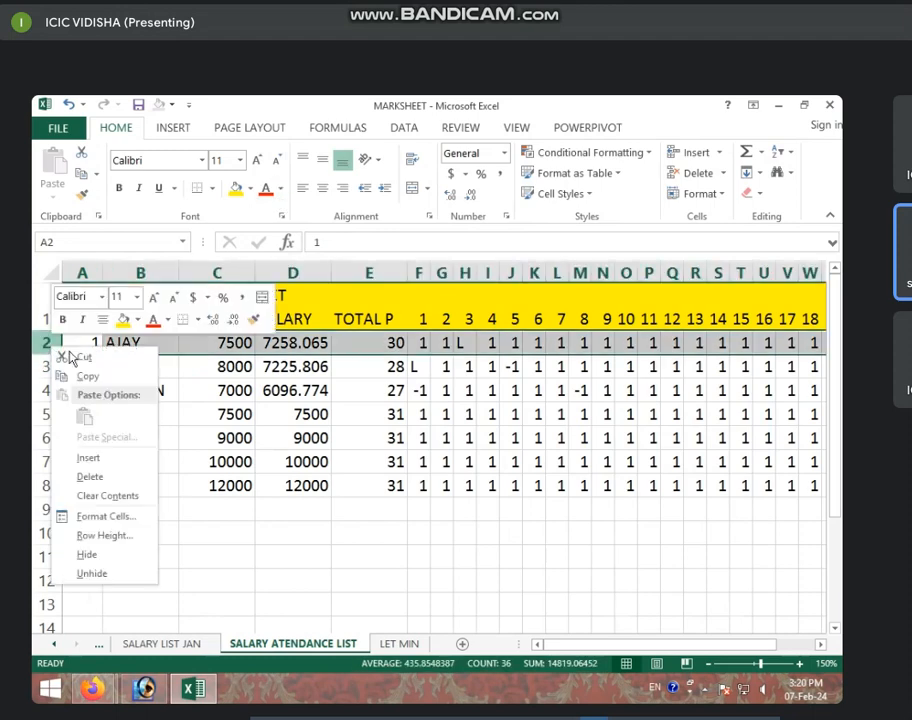
{"action": "left_click", "coordinate": [90, 458]}
{"action": "left_click", "coordinate": [104, 391]}
{"action": "left_click", "coordinate": [87, 345]}
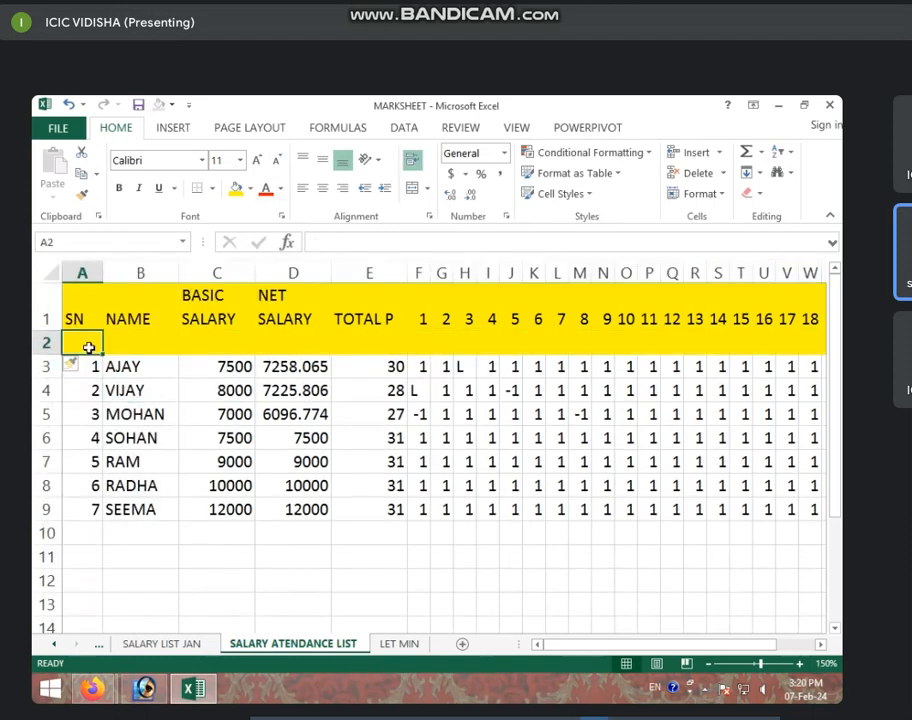
- Merge and center the SN heading across A1:A2 and the NAME heading across B1:B2
{"action": "left_click_drag", "start_coordinate": [75, 305], "coordinate": [78, 342]}
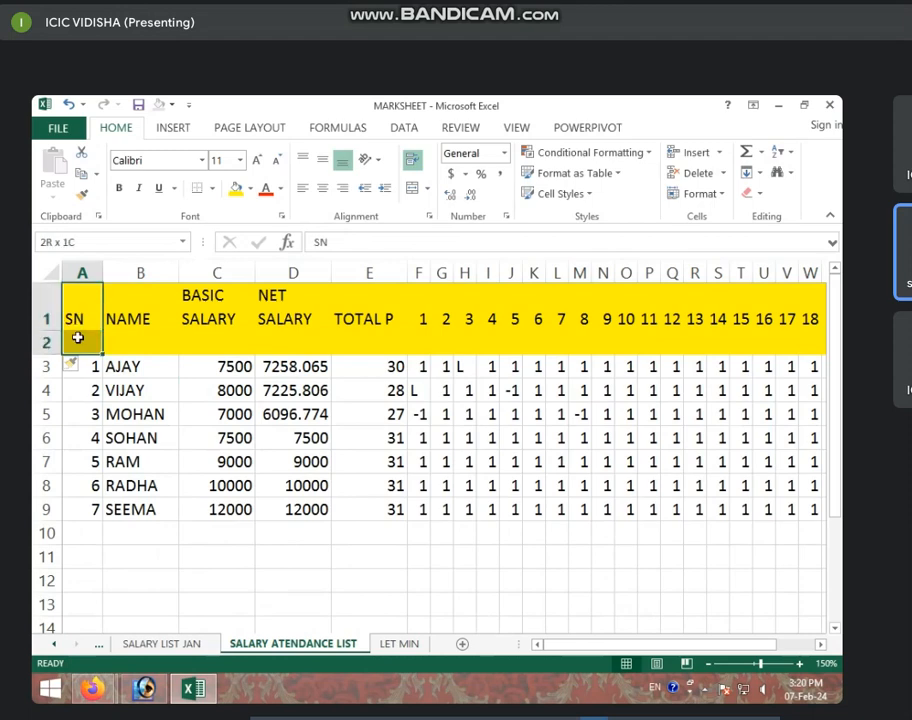
{"action": "left_click", "coordinate": [411, 190]}
{"action": "left_click", "coordinate": [138, 358]}
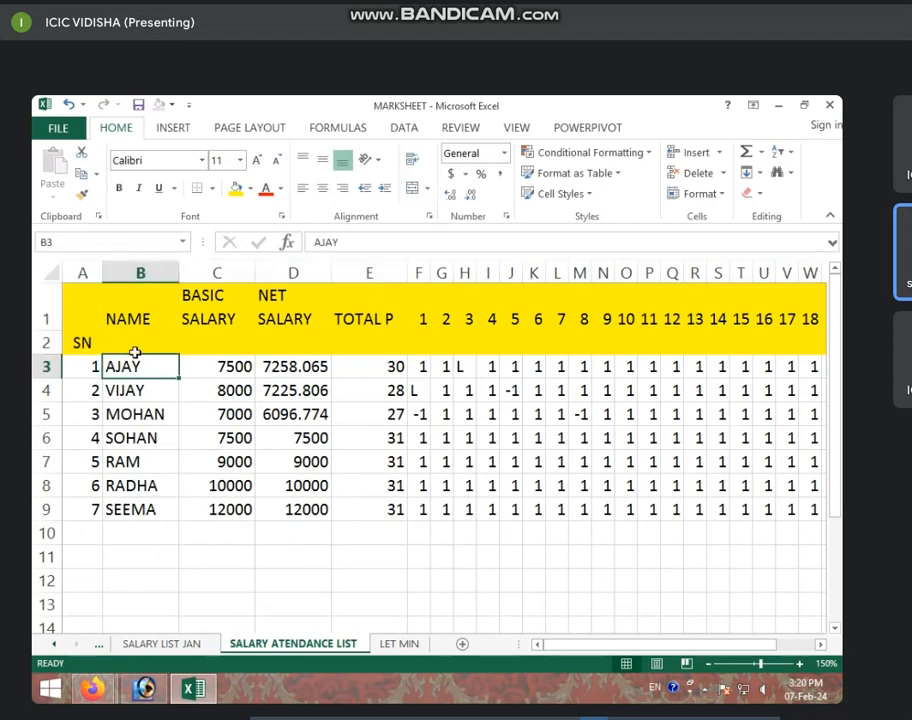
{"action": "left_click", "coordinate": [85, 318]}
{"action": "left_click_drag", "start_coordinate": [159, 316], "coordinate": [158, 342]}
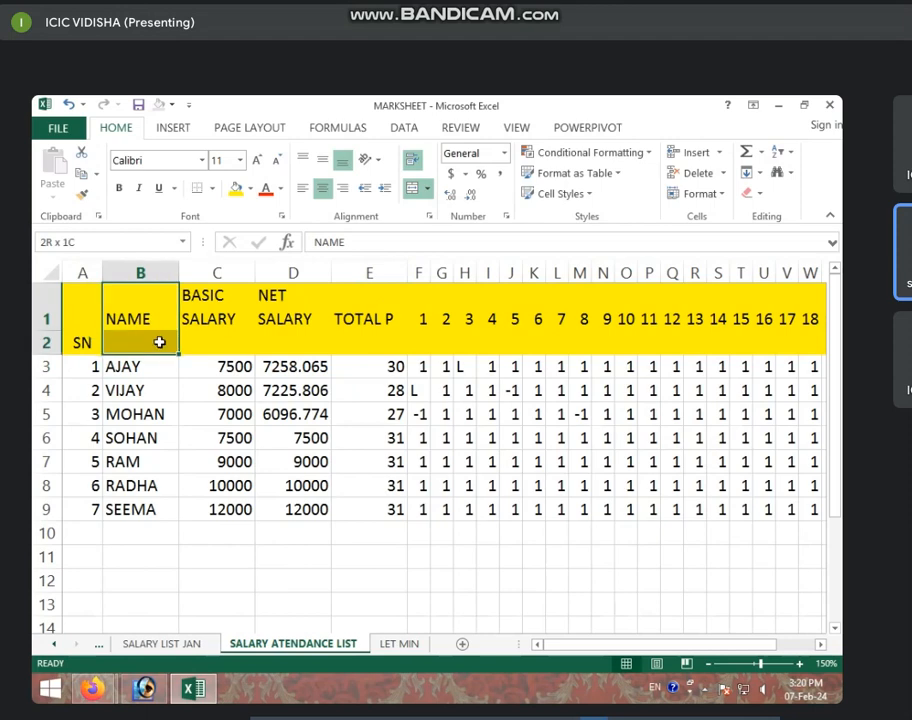
{"action": "left_click", "coordinate": [411, 188]}
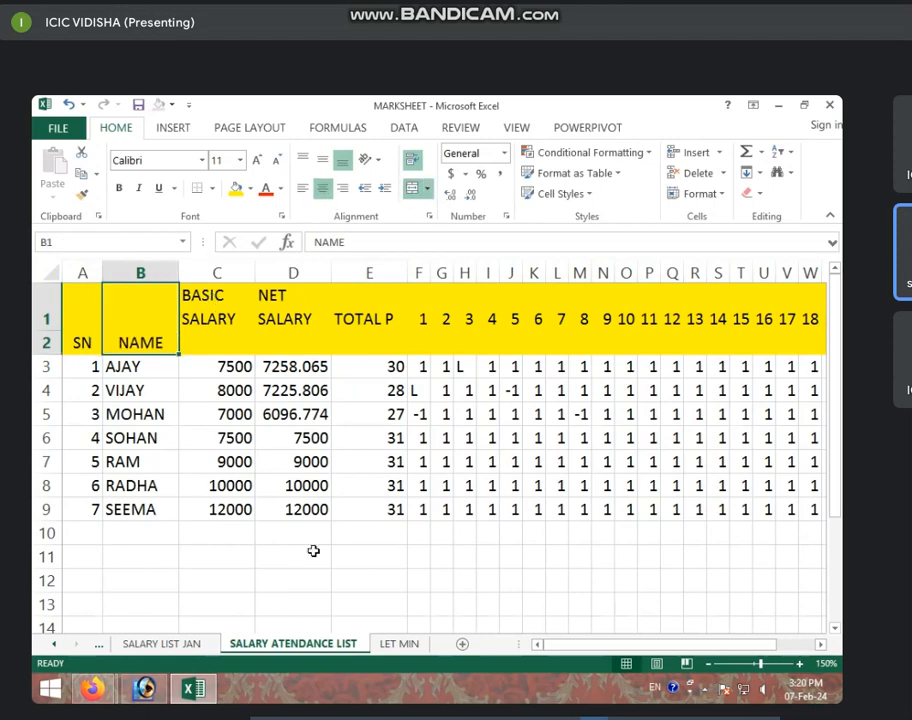
- Clear the old linked data from A1:E10 on the LET MIN sheet
{"action": "left_click", "coordinate": [380, 648]}
{"action": "left_click_drag", "start_coordinate": [83, 291], "coordinate": [340, 491]}
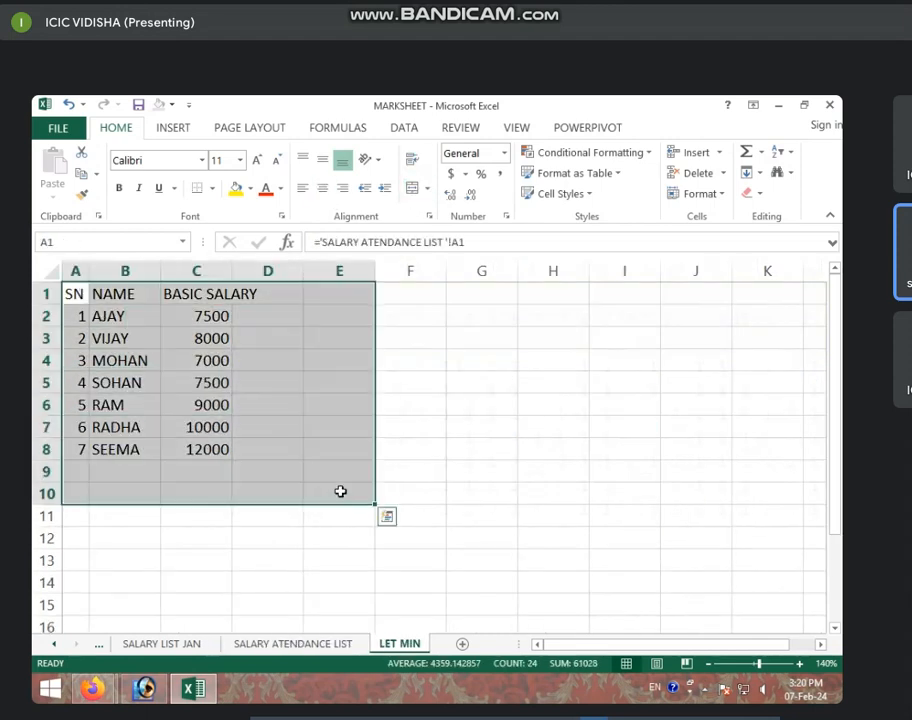
{"action": "key", "text": "Delete"}
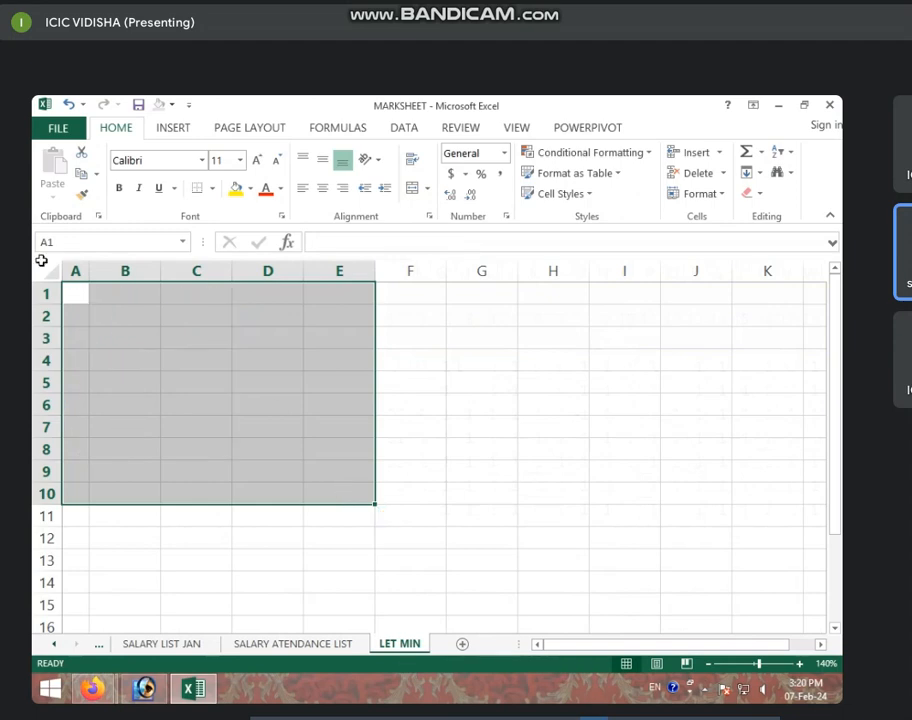
- Link A1 of LET MIN to the merged SN heading in A1:A2 of SALARY ATENDANCE LIST
{"action": "left_click", "coordinate": [77, 298]}
{"action": "type", "text": "="}
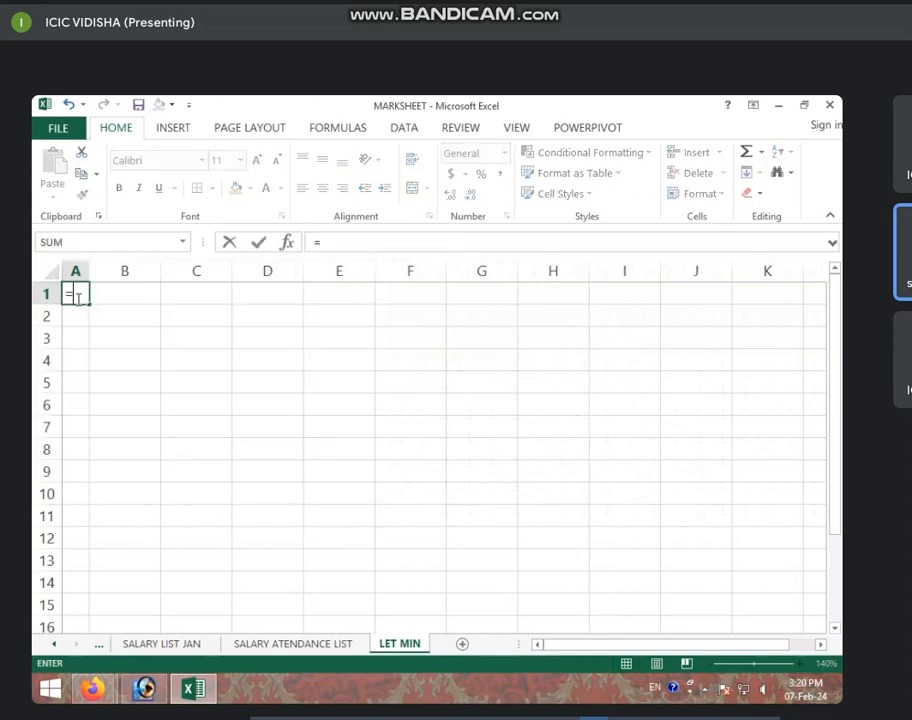
{"action": "left_click", "coordinate": [313, 650]}
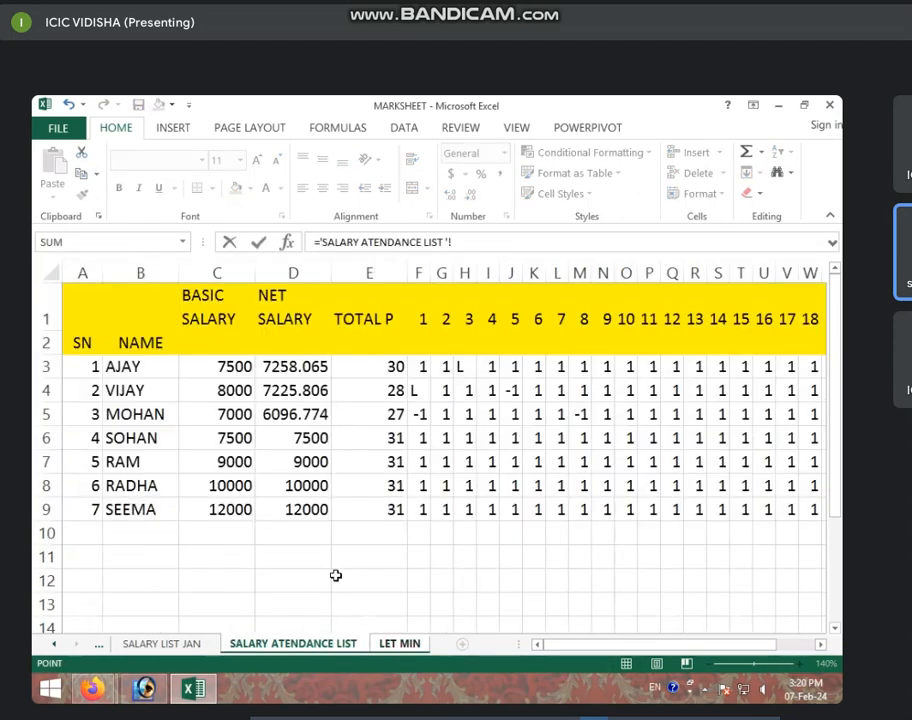
{"action": "left_click", "coordinate": [87, 298]}
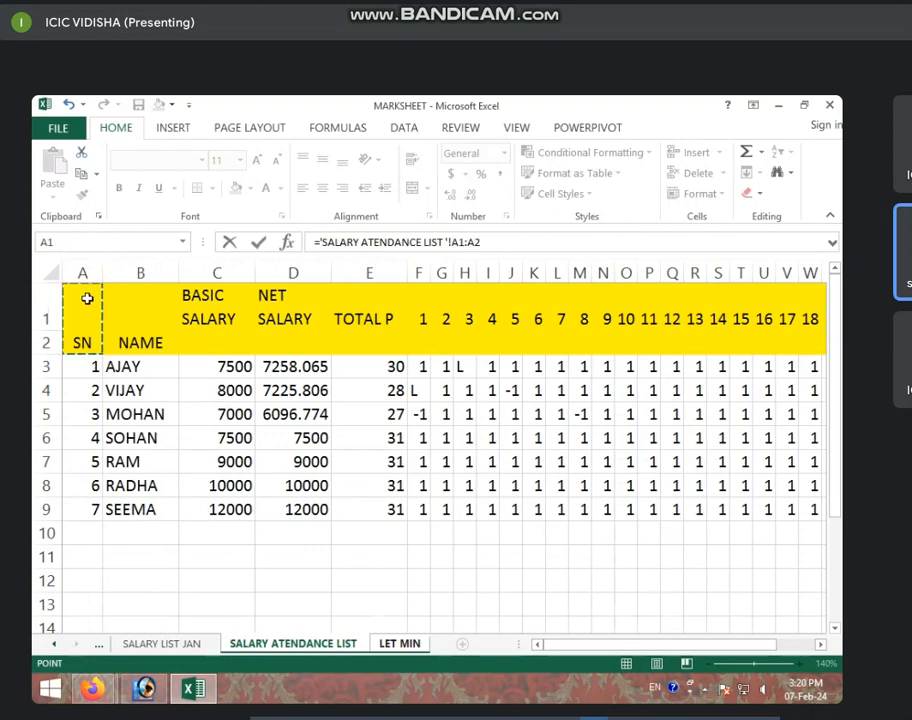
{"action": "key", "text": "Return"}
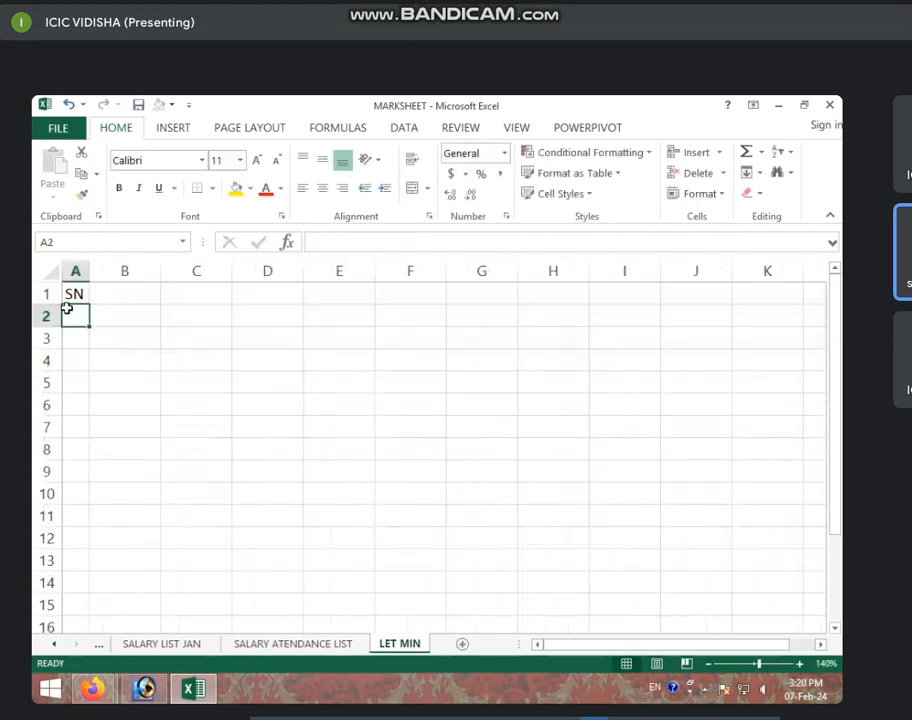
- Fill the A1 link formula down to row 9 and across to column E
{"action": "left_click", "coordinate": [73, 292]}
{"action": "left_click_drag", "start_coordinate": [89, 305], "coordinate": [110, 480]}
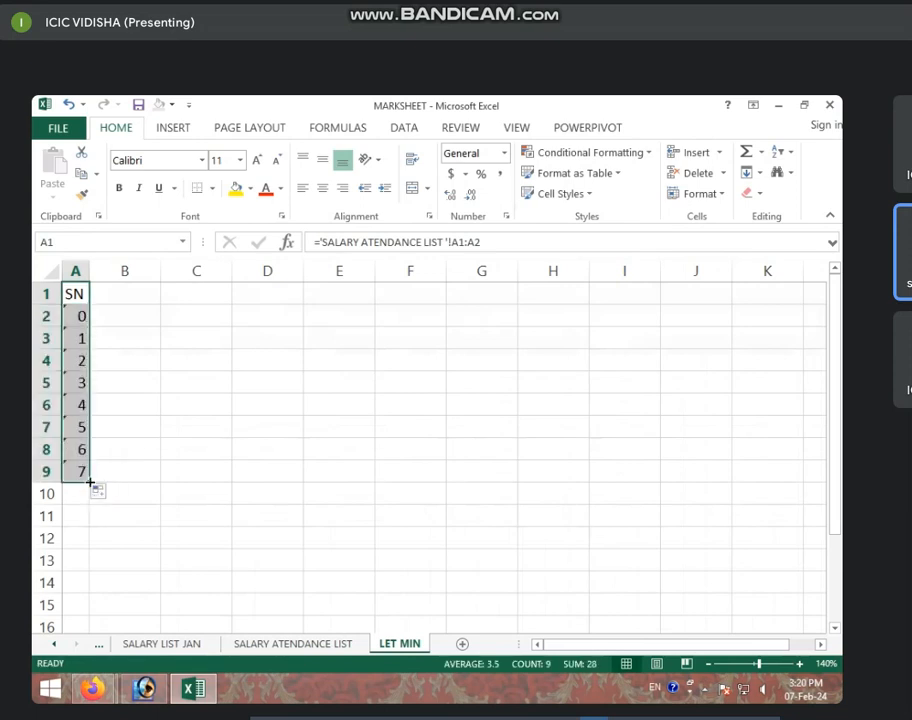
{"action": "left_click_drag", "start_coordinate": [89, 483], "coordinate": [355, 460]}
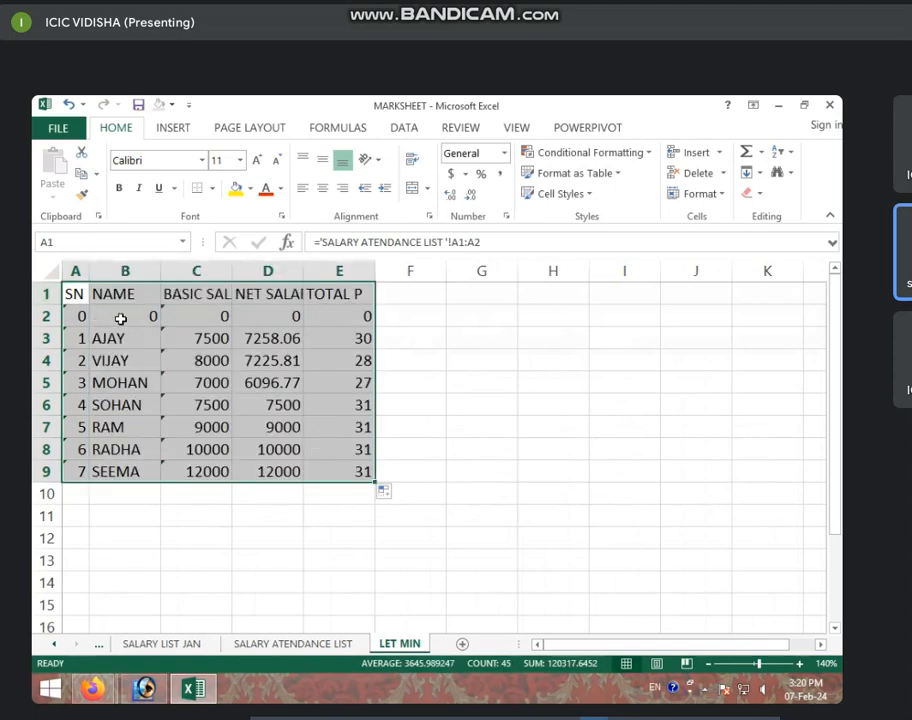
- Try to delete row 2 of LET MIN entirely, and undo the deletion
{"action": "left_click", "coordinate": [44, 316]}
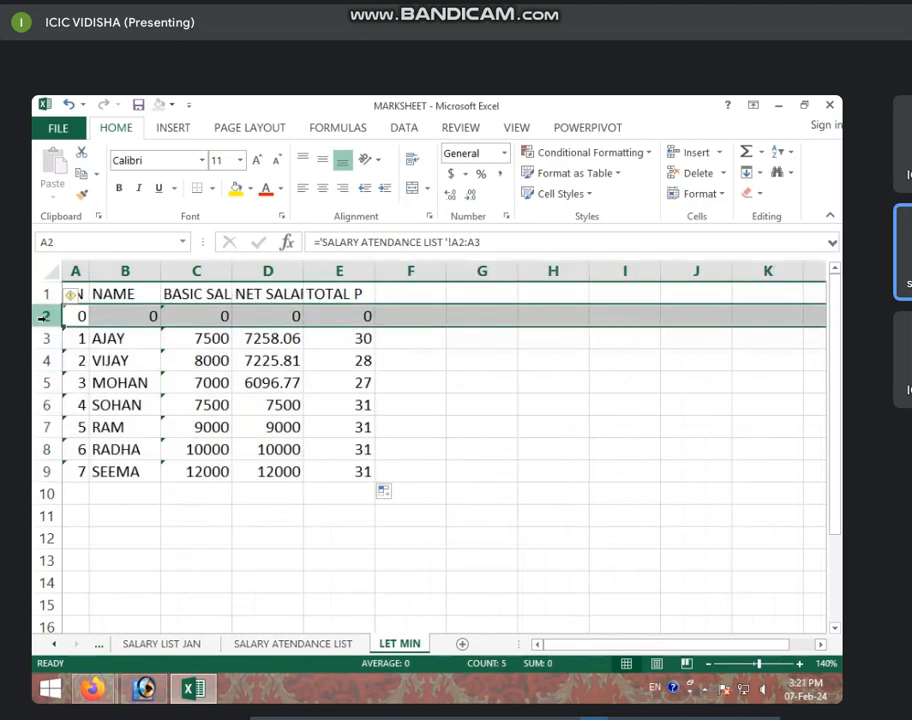
{"action": "right_click", "coordinate": [44, 316]}
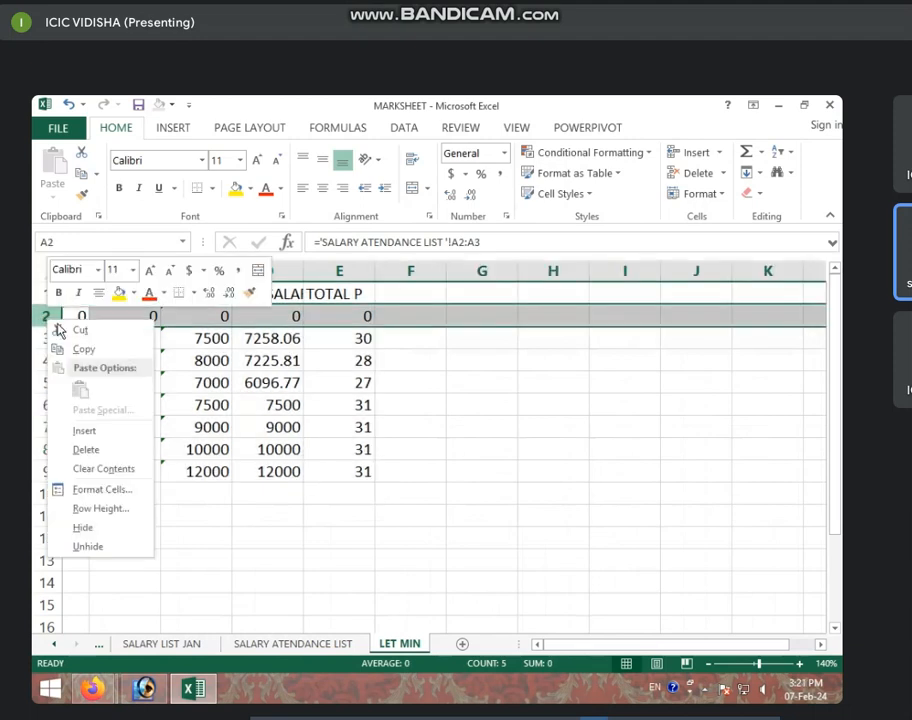
{"action": "left_click", "coordinate": [99, 451]}
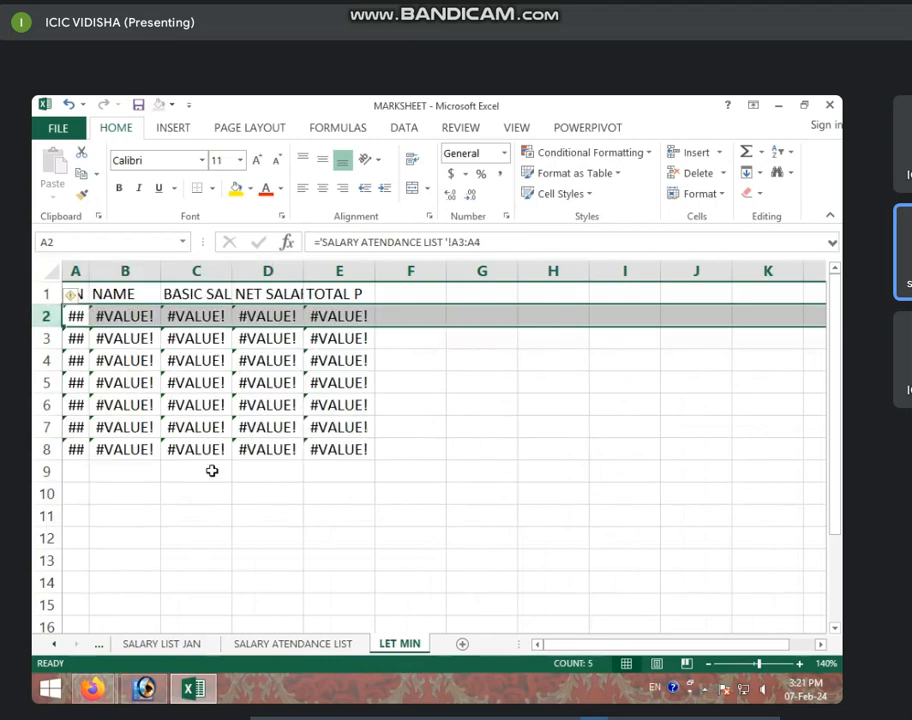
{"action": "key", "text": "ctrl+z"}
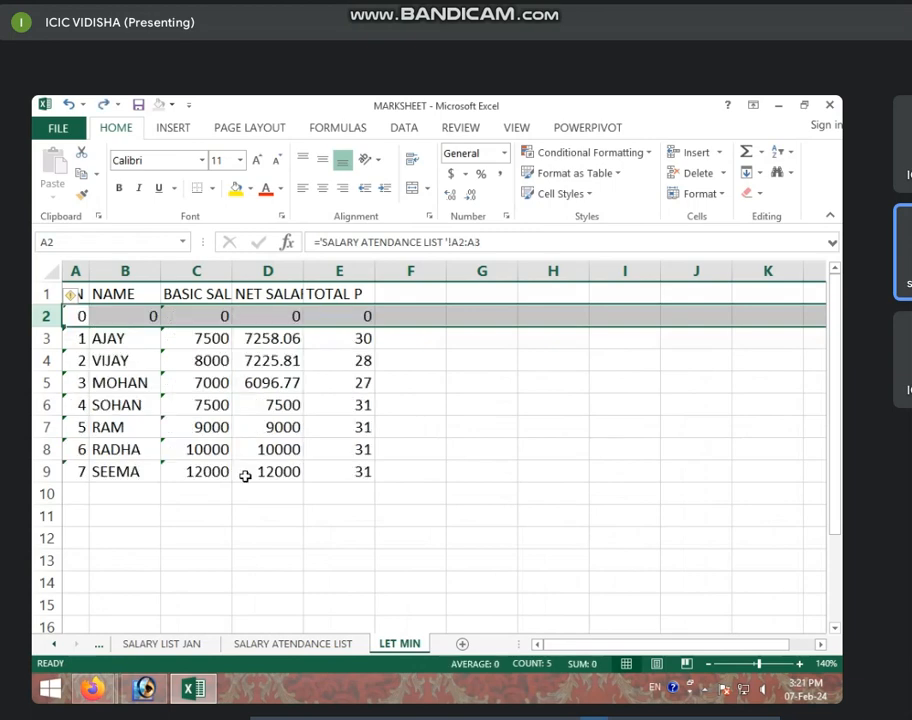
- Clear the zeros from row 2 in A2:F2, leaving the row itself in place
{"action": "left_click", "coordinate": [112, 360]}
{"action": "left_click_drag", "start_coordinate": [77, 315], "coordinate": [401, 314]}
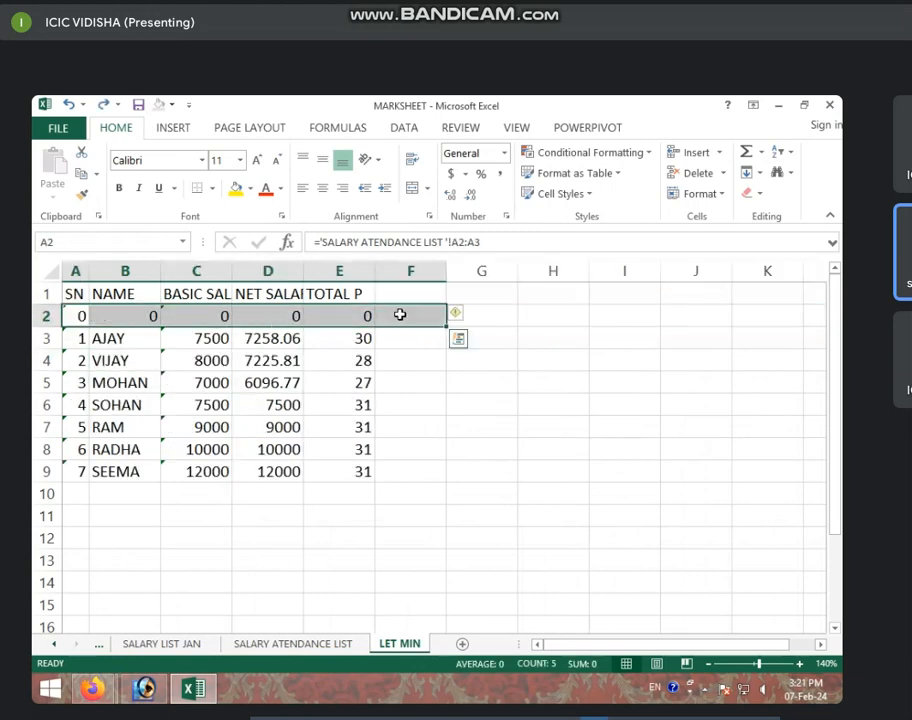
{"action": "key", "text": "Delete"}
{"action": "left_click", "coordinate": [385, 374]}
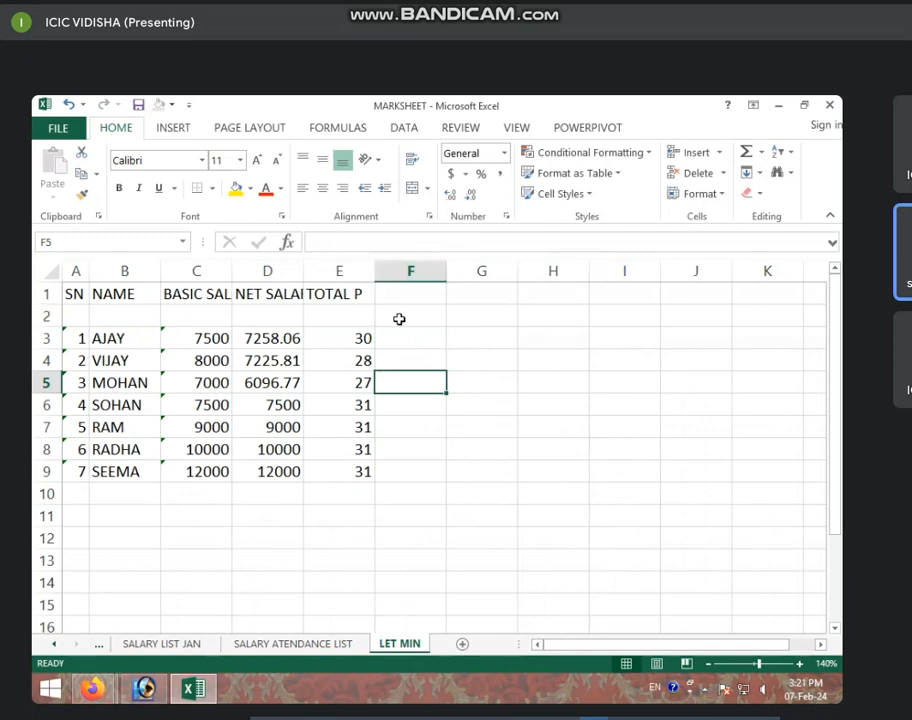
- Compare the linked headings and employee rows on LET MIN with the layout of SALARY ATENDANCE LIST
{"action": "left_click", "coordinate": [310, 644]}
{"action": "left_click", "coordinate": [405, 644]}
{"action": "left_click", "coordinate": [228, 450]}
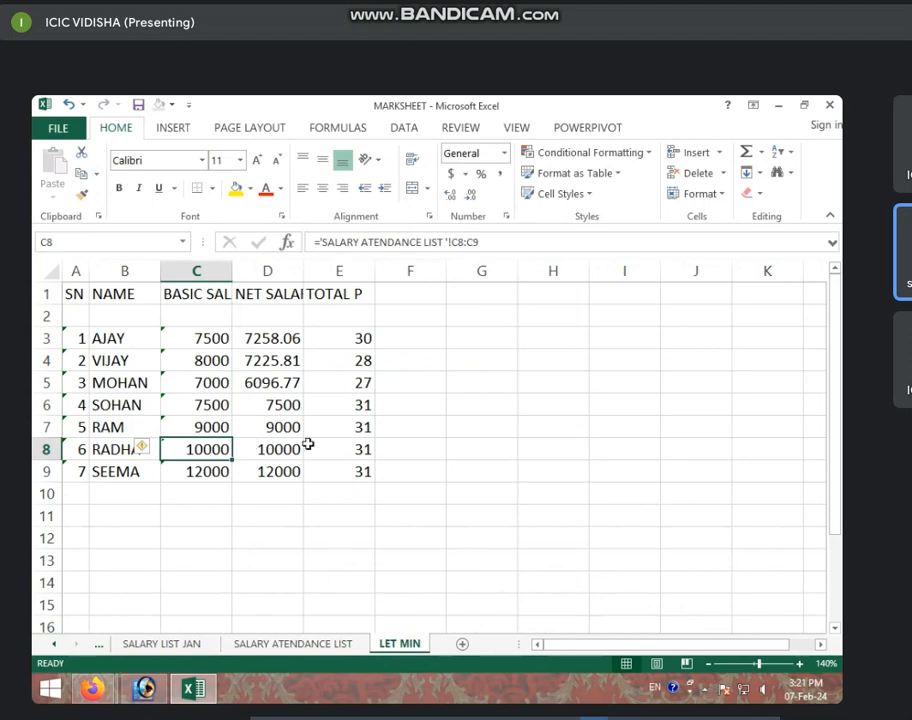
{"action": "left_click", "coordinate": [448, 332]}
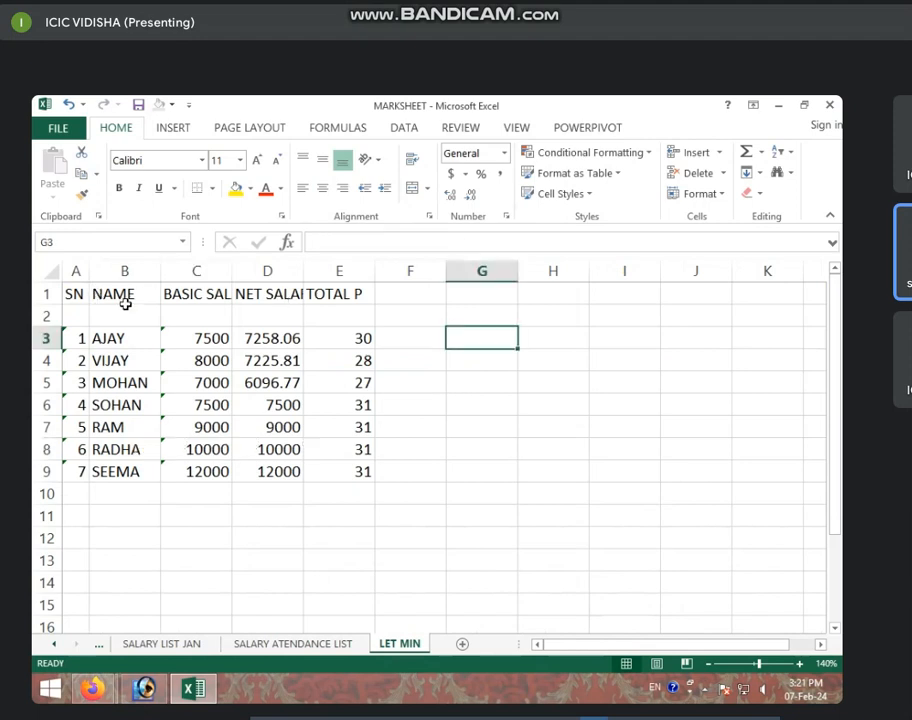
{"action": "left_click", "coordinate": [124, 298]}
{"action": "left_click", "coordinate": [528, 362]}
{"action": "left_click", "coordinate": [427, 310]}
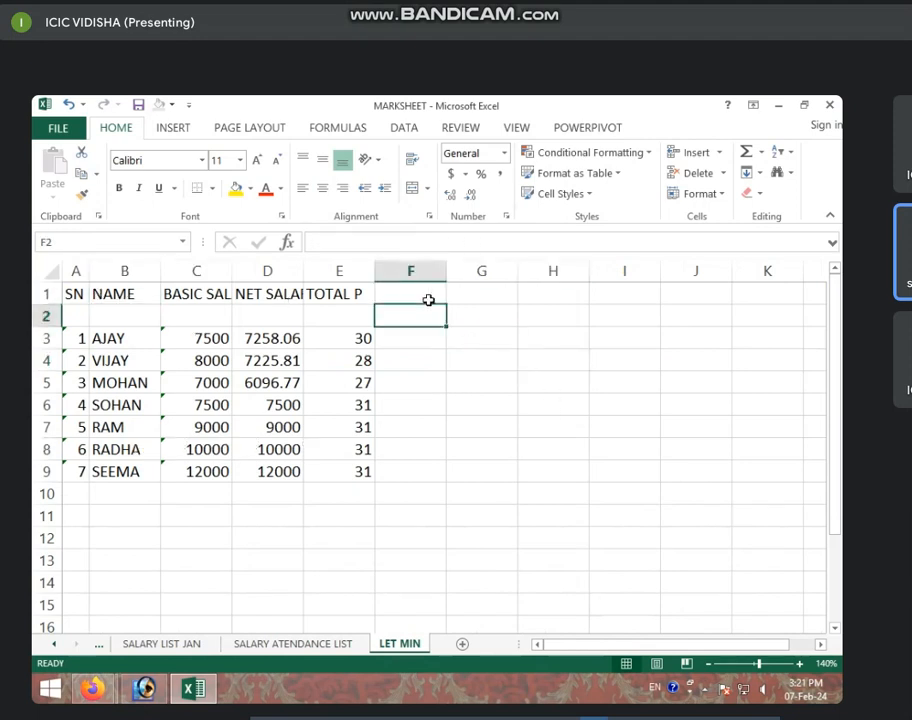
{"action": "left_click", "coordinate": [350, 645]}
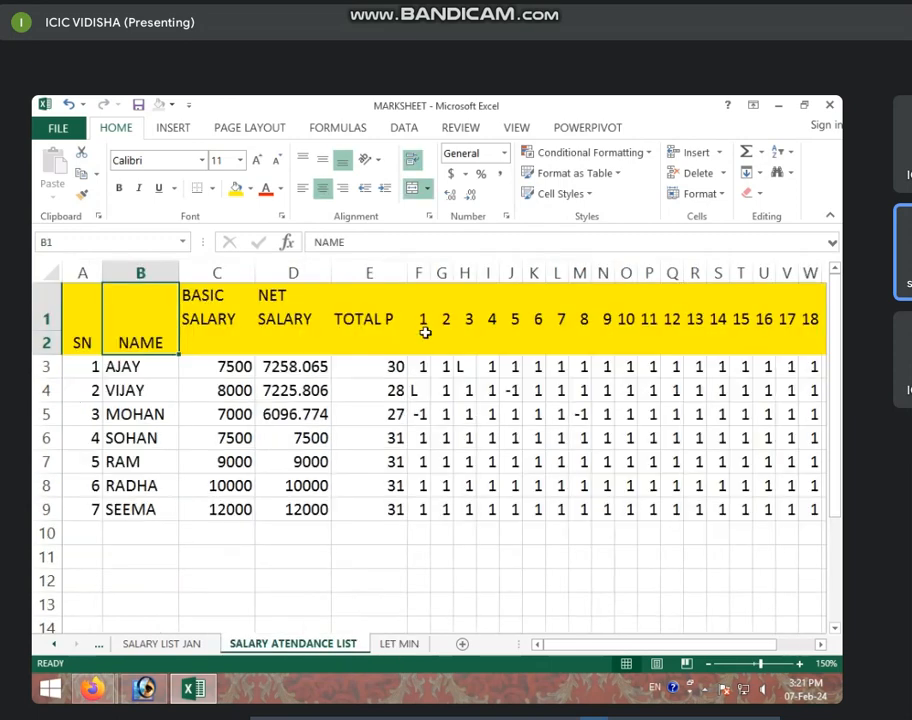
{"action": "left_click", "coordinate": [405, 644]}
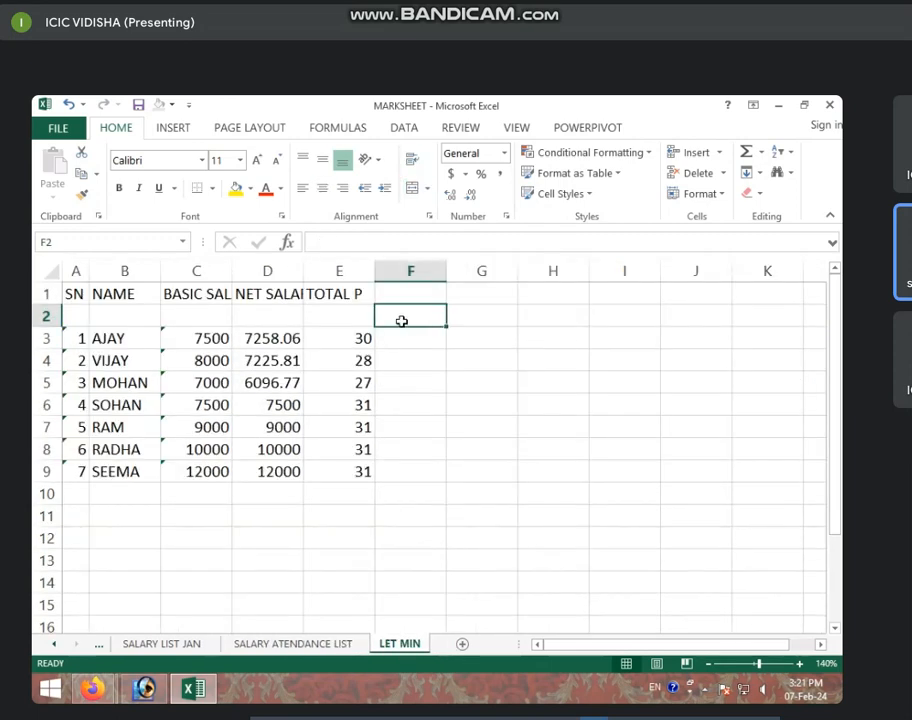
- Clear the NET SALARY and TOTAL P data from columns D and E of LET MIN
{"action": "left_click_drag", "start_coordinate": [339, 294], "coordinate": [330, 450]}
{"action": "left_click_drag", "start_coordinate": [268, 294], "coordinate": [350, 506]}
{"action": "key", "text": "Delete"}
{"action": "left_click", "coordinate": [321, 486]}
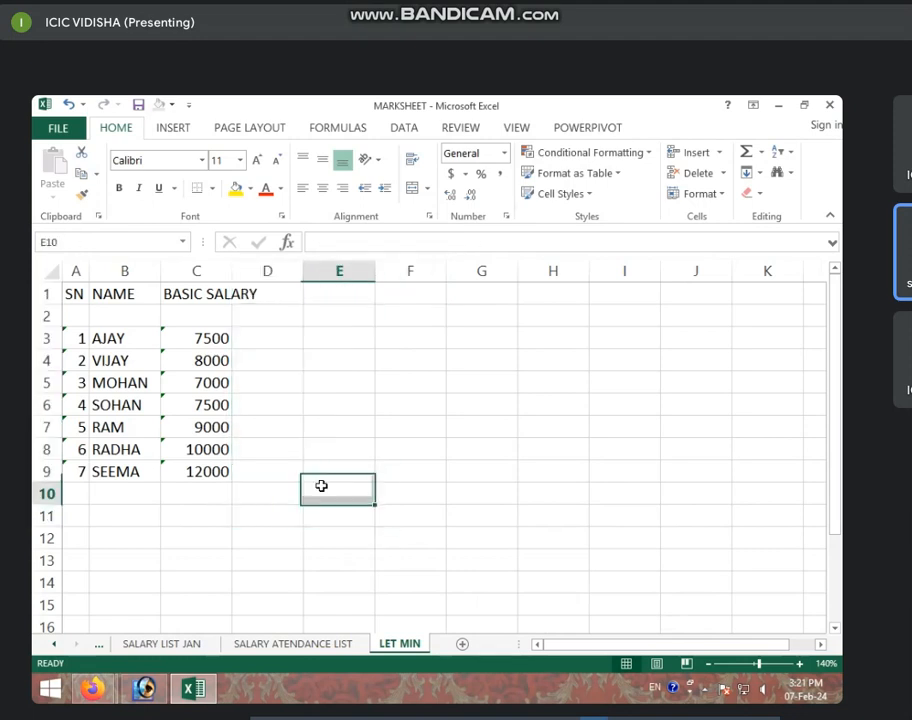
- Autofit column C to the BASIC SALARY heading
{"action": "left_click", "coordinate": [237, 271]}
{"action": "double_click", "coordinate": [232, 271]}
{"action": "left_click", "coordinate": [305, 313]}
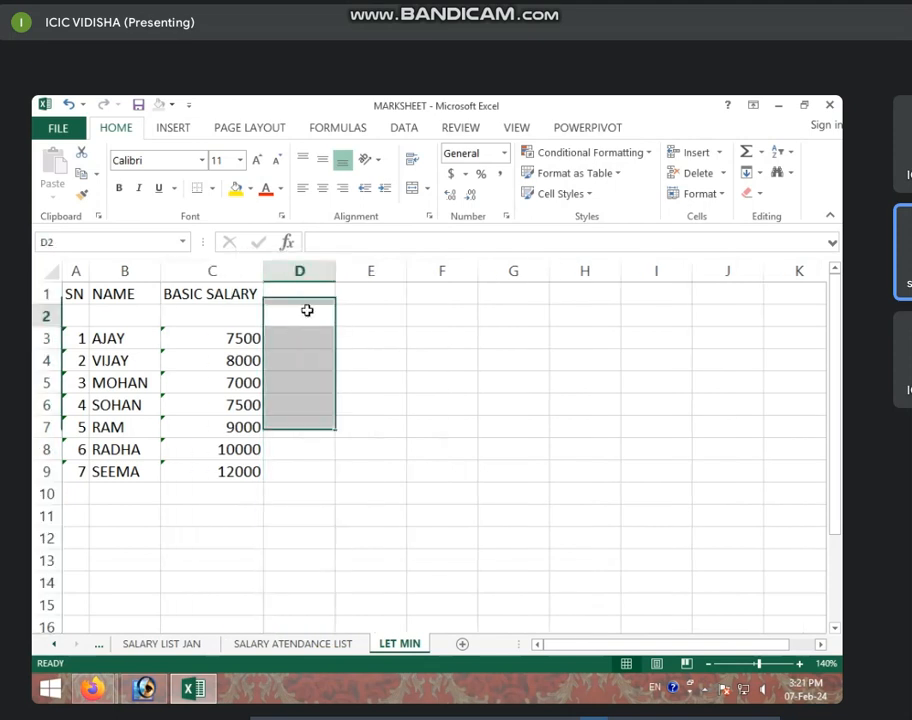
{"action": "left_click", "coordinate": [375, 299]}
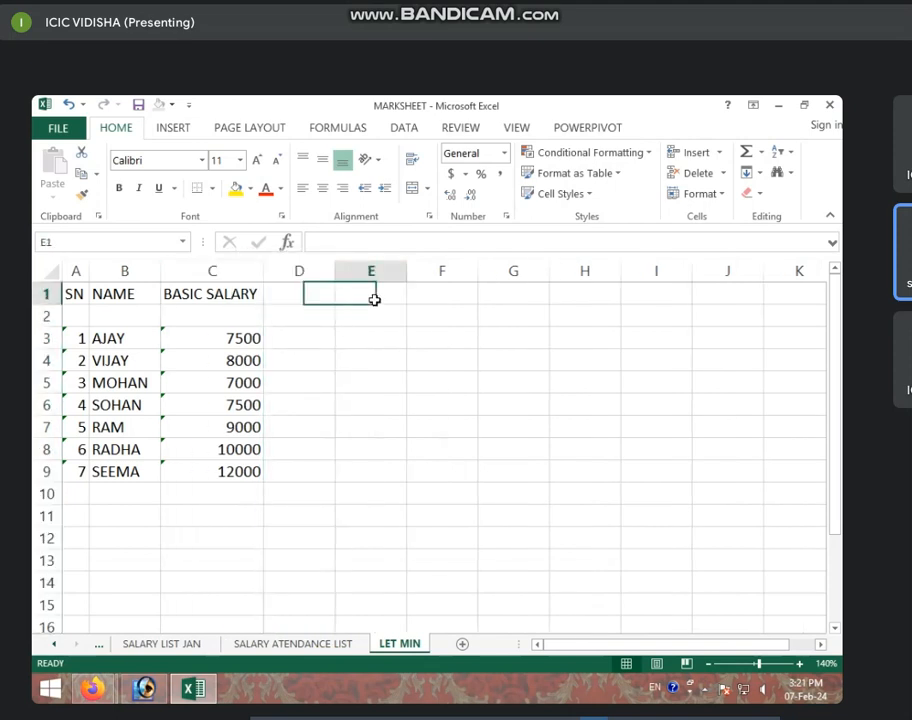
- Enter 1 in D1 and 2 in E1, and extend the series across row 1 to 31 in AH1
{"action": "left_click", "coordinate": [311, 296]}
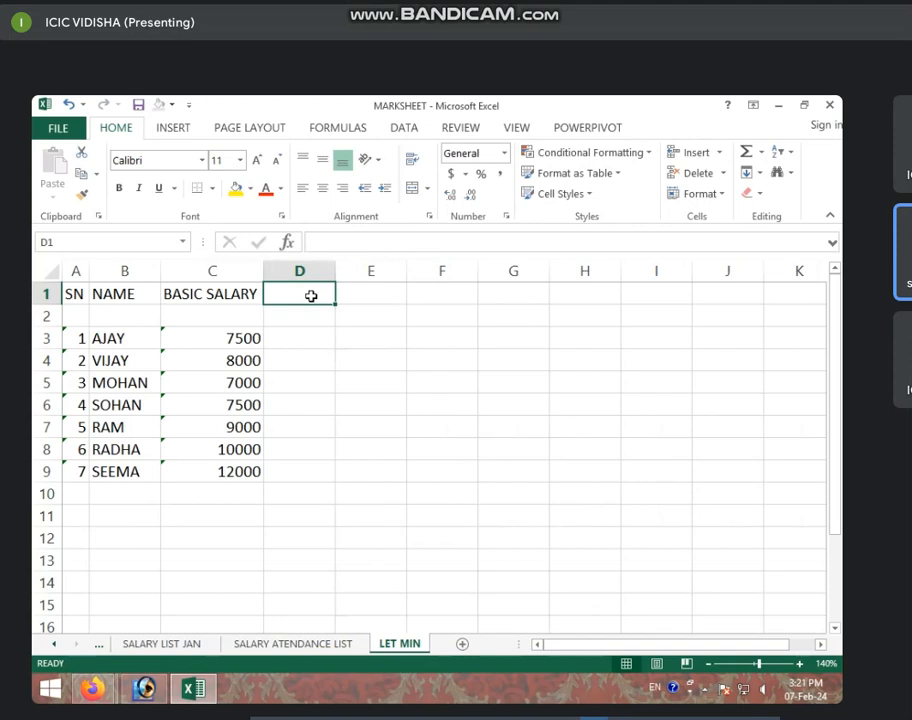
{"action": "type", "text": "1"}
{"action": "key", "text": "Tab"}
{"action": "type", "text": "2"}
{"action": "key", "text": "Tab"}
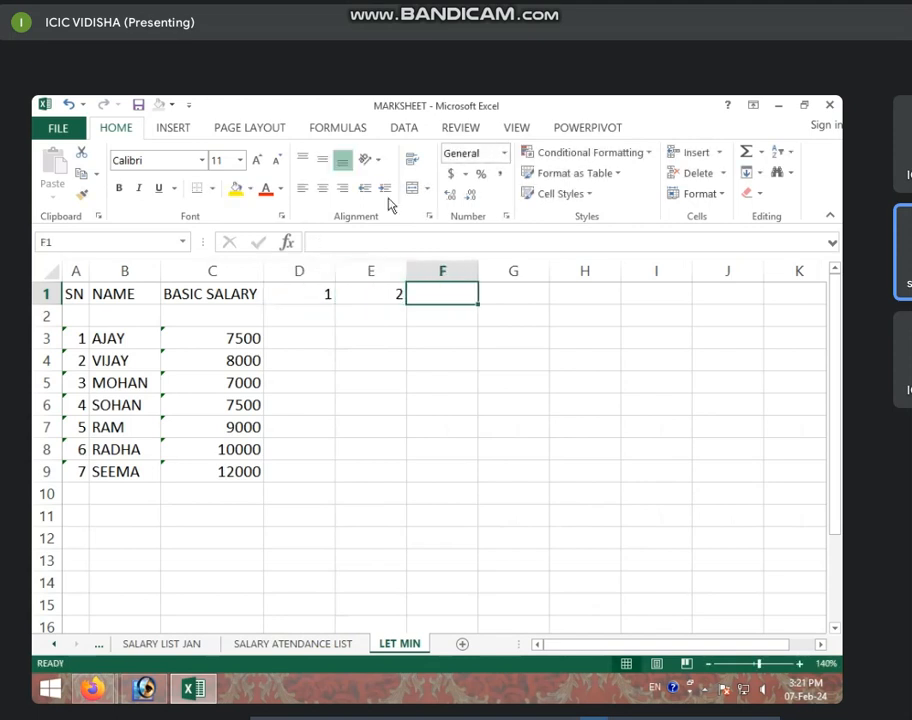
{"action": "left_click_drag", "start_coordinate": [324, 295], "coordinate": [390, 295]}
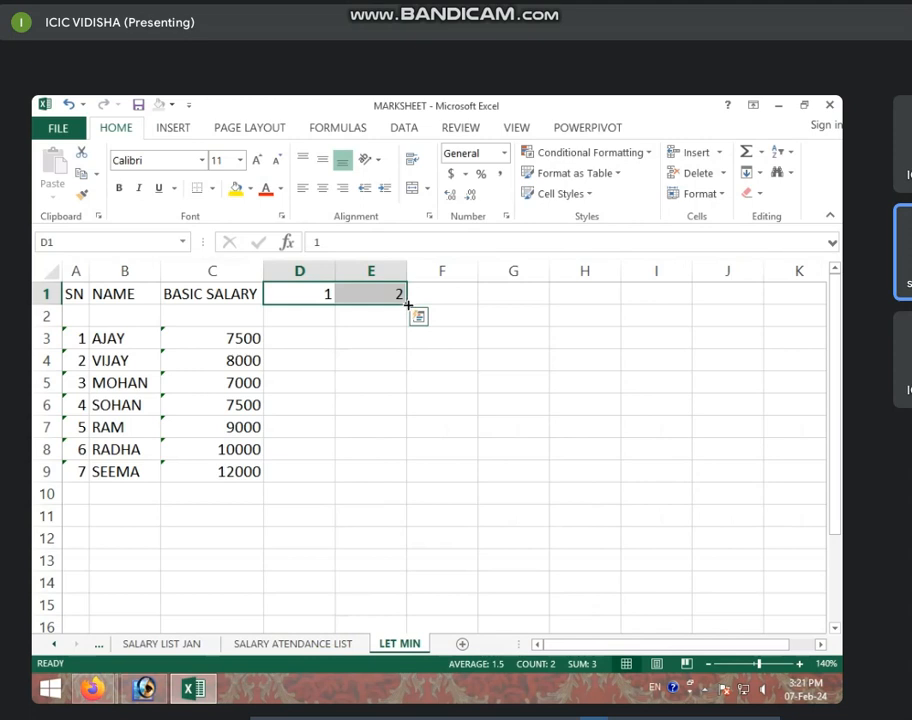
{"action": "left_click_drag", "start_coordinate": [408, 305], "coordinate": [466, 314]}
{"action": "left_click", "coordinate": [526, 404]}
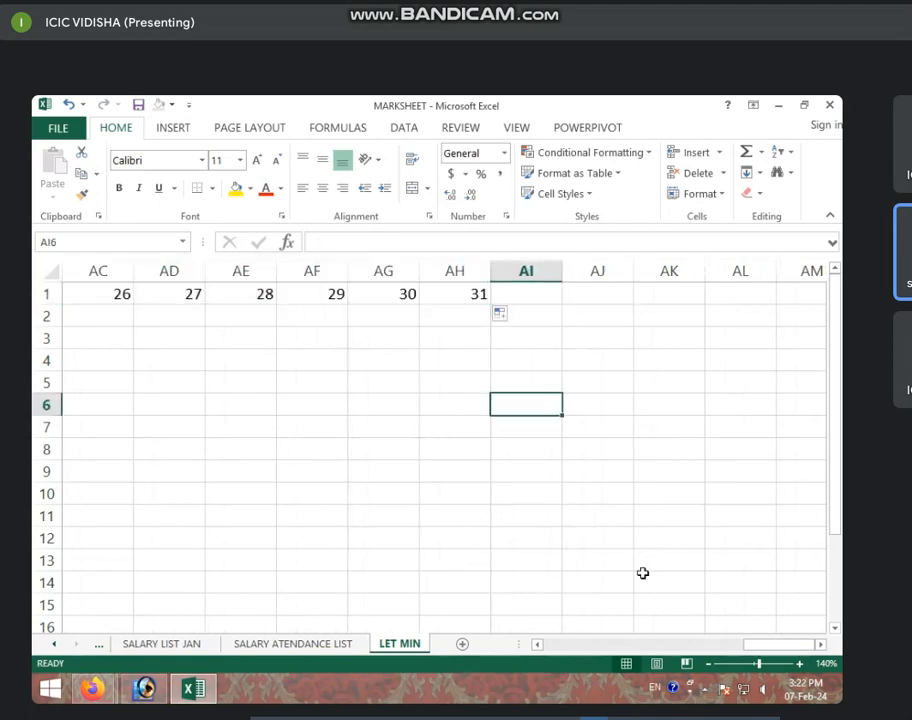
- Apply all borders to the range A1:AH11 on LET MIN
{"action": "left_click_drag", "start_coordinate": [758, 648], "coordinate": [560, 648]}
{"action": "left_click", "coordinate": [371, 471]}
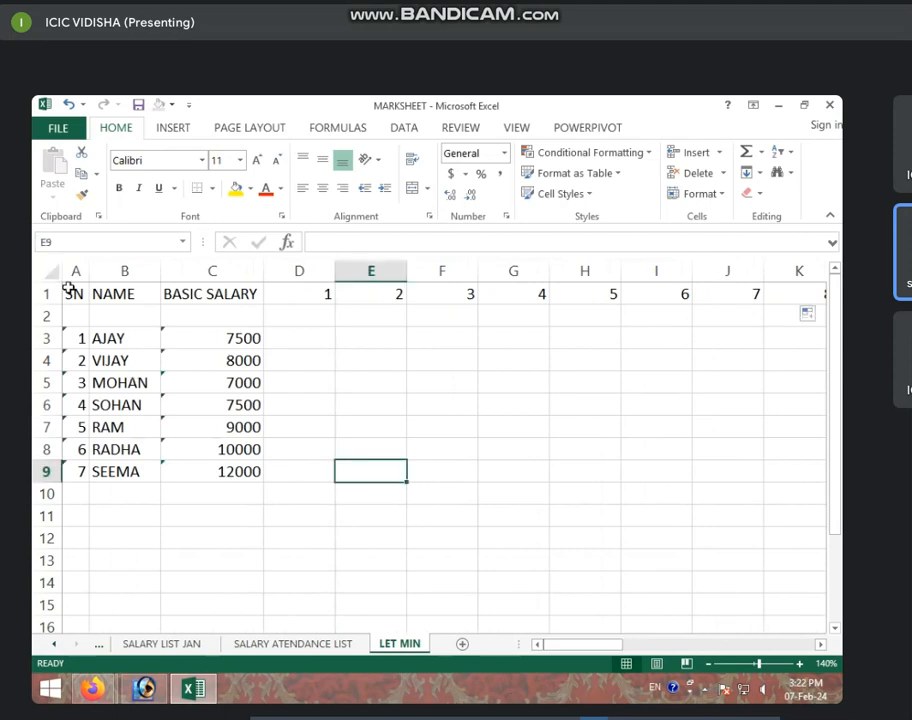
{"action": "left_click_drag", "start_coordinate": [67, 287], "coordinate": [765, 511]}
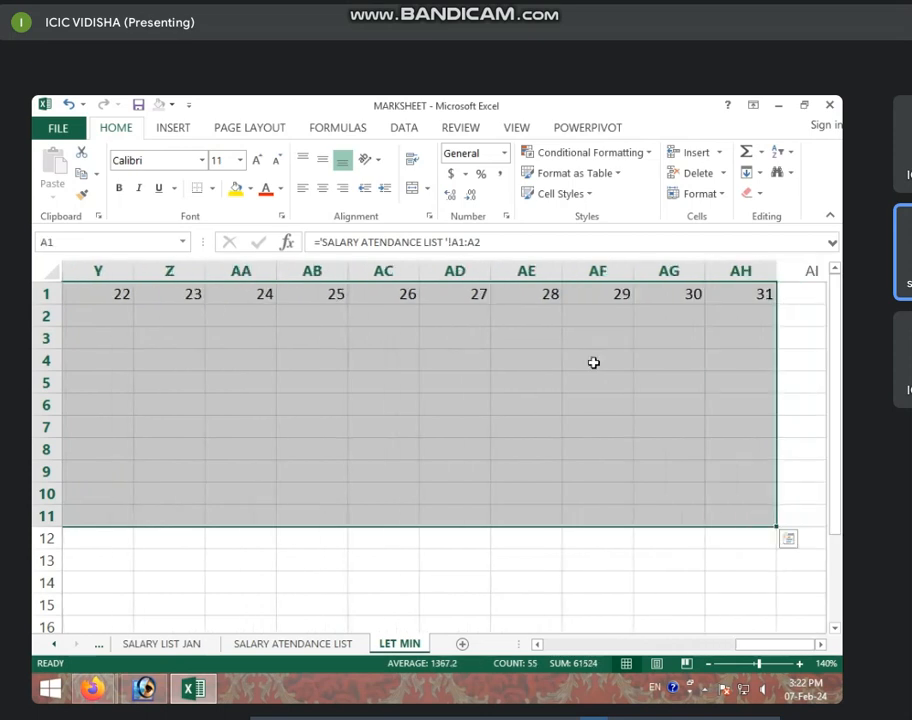
{"action": "left_click", "coordinate": [212, 188]}
{"action": "left_click", "coordinate": [237, 328]}
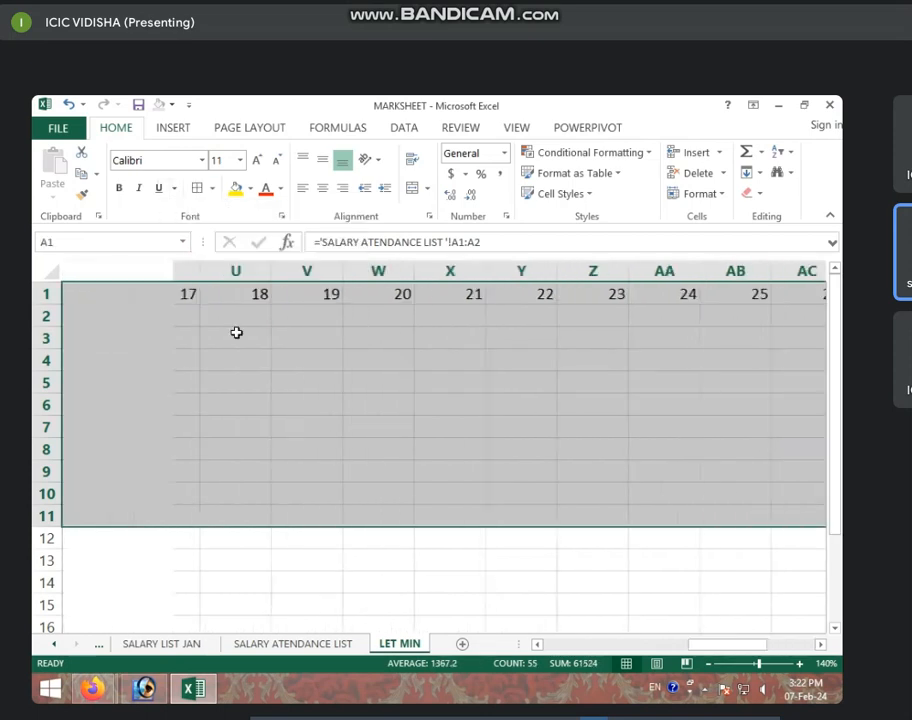
{"action": "left_click", "coordinate": [311, 404]}
- Enter SUN in D2 as the weekday beneath day 1
{"action": "left_click", "coordinate": [300, 316]}
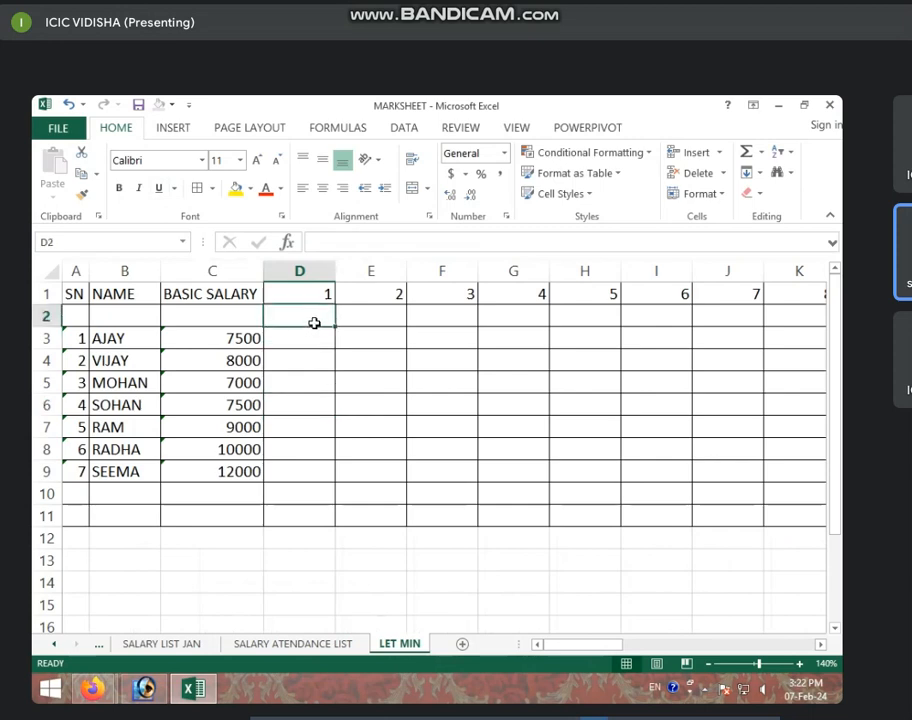
{"action": "type", "text": "SUN"}
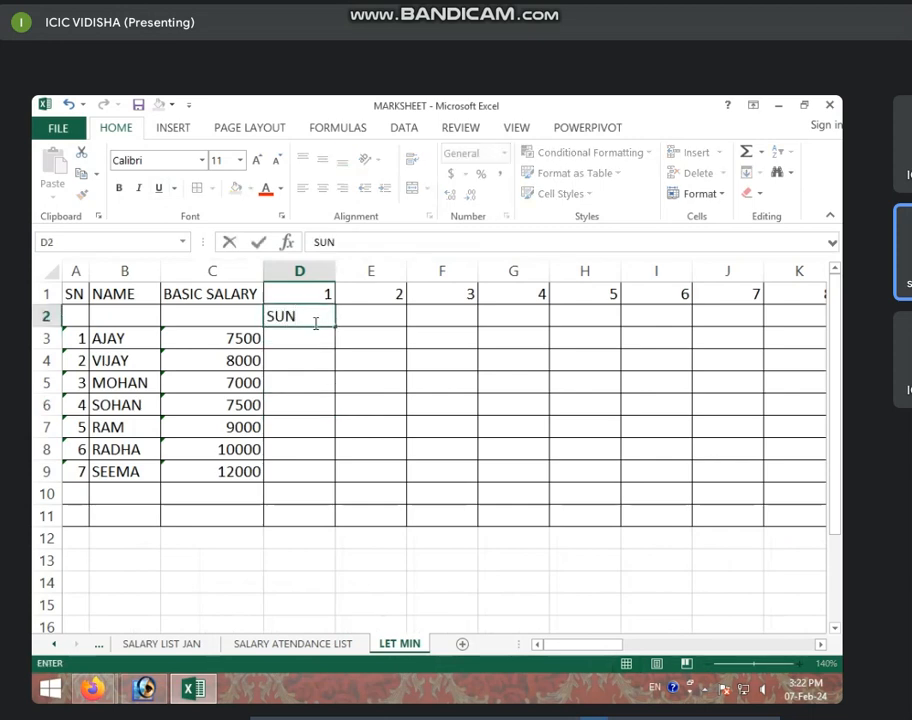
{"action": "left_click", "coordinate": [354, 326]}
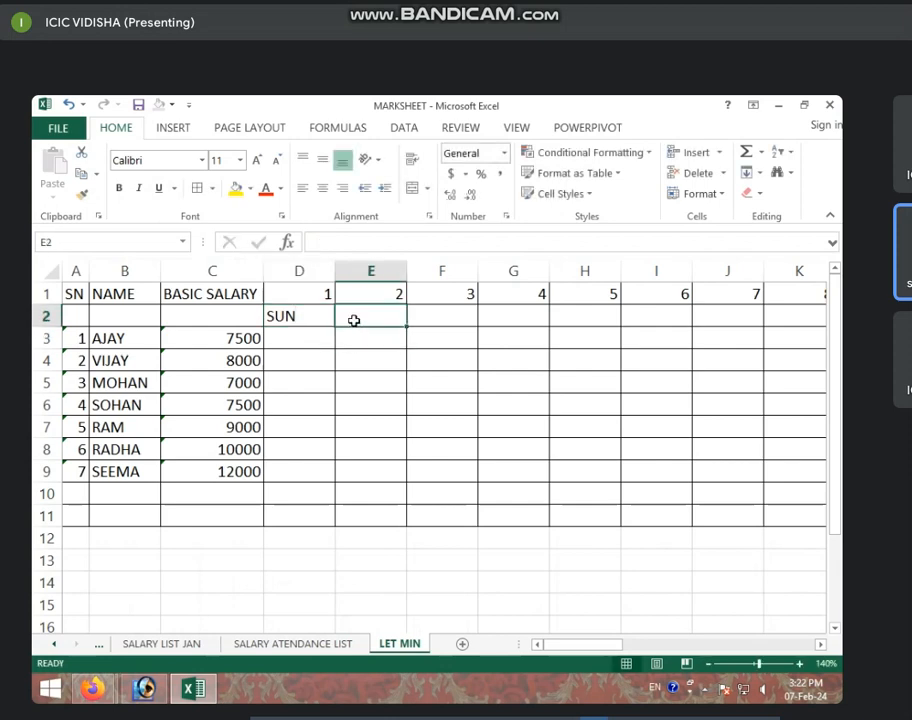
- Replace the weekday in D2 with MON
{"action": "left_click", "coordinate": [305, 319]}
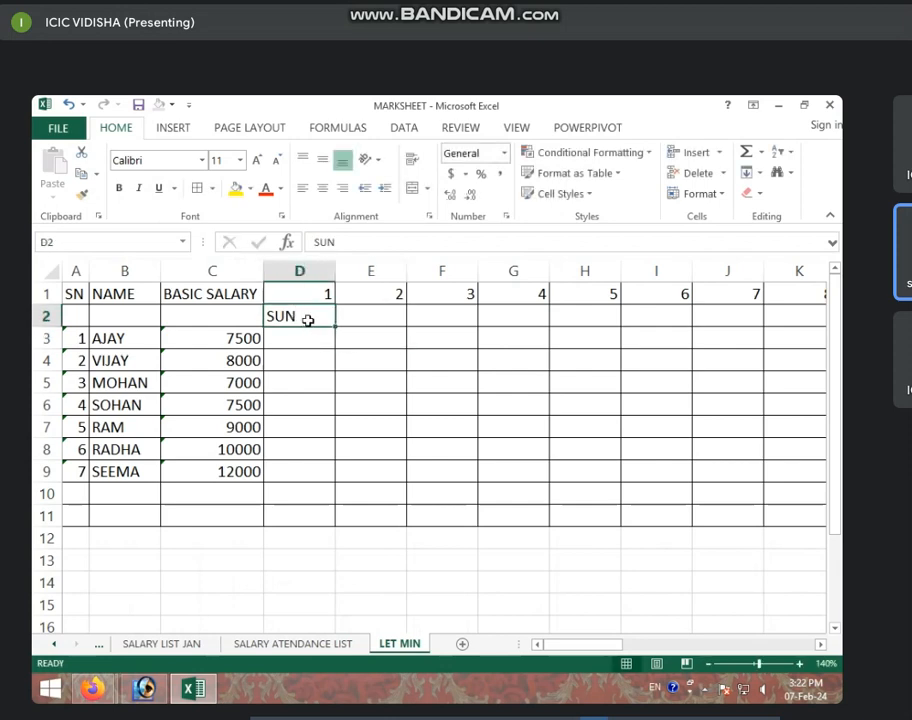
{"action": "type", "text": "MON"}
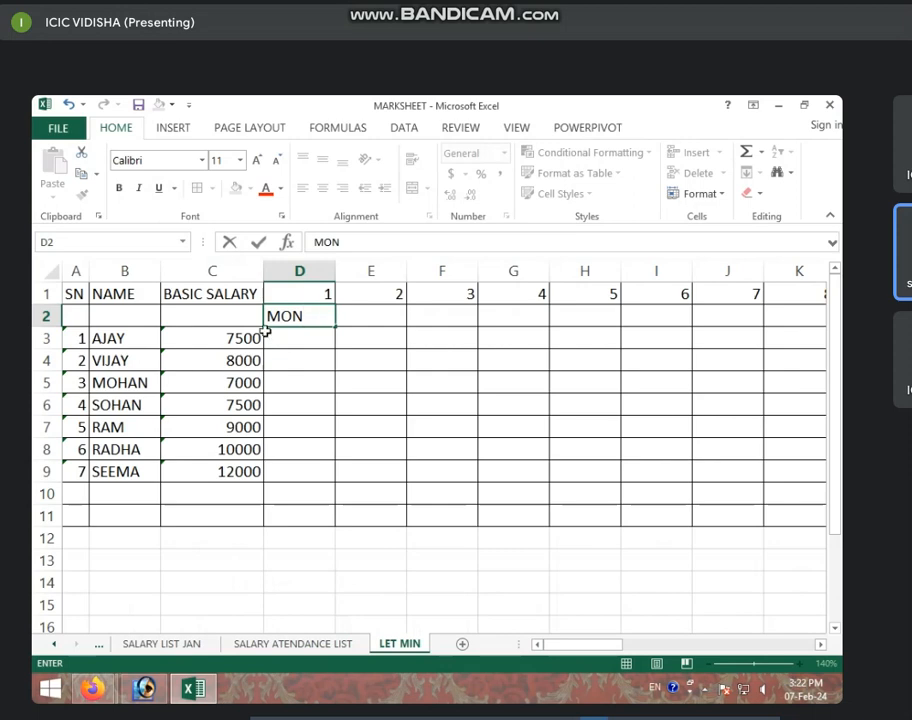
{"action": "left_click", "coordinate": [289, 340]}
{"action": "left_click", "coordinate": [300, 316]}
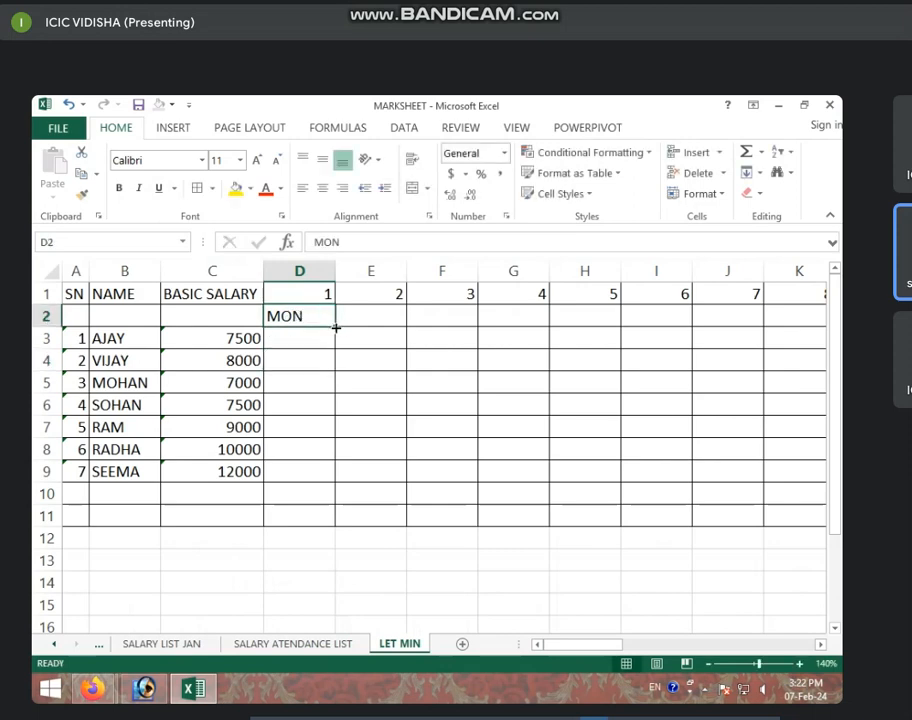
- Extend the weekday series from D2 across row 2 to AH2, beneath day 31
{"action": "left_click_drag", "start_coordinate": [336, 328], "coordinate": [677, 366]}
{"action": "left_click", "coordinate": [677, 366]}
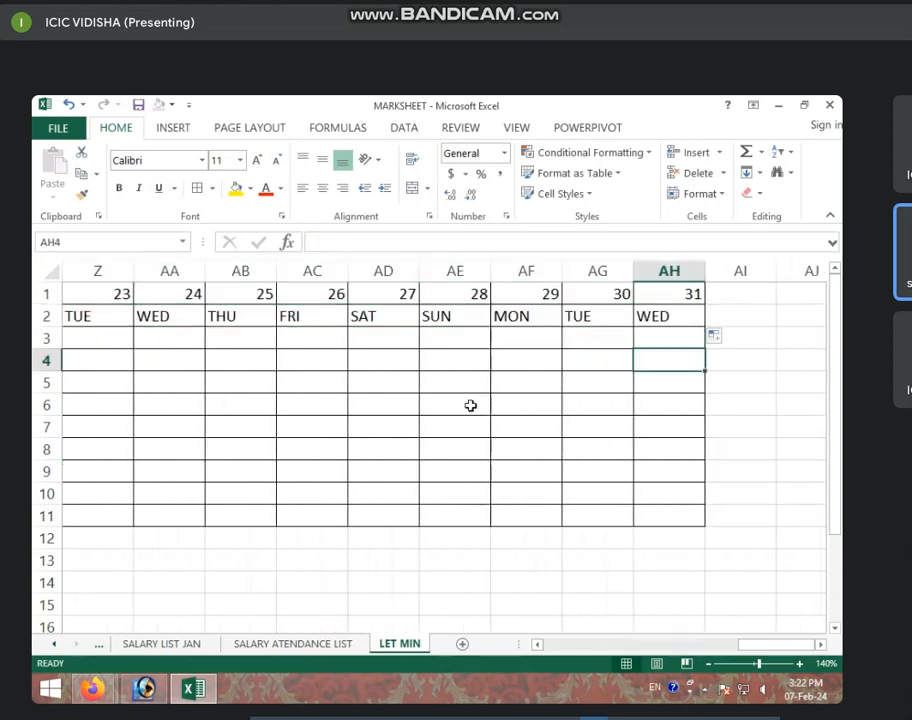
- Fill the entire header rows 1 and 2 on LET MIN with yellow
{"action": "key", "text": "Left"}
{"action": "key", "text": "Left"}
{"action": "key", "text": "Left"}
{"action": "key", "text": "Left"}
{"action": "key", "text": "Left"}
{"action": "key", "text": "Left"}
{"action": "key", "text": "Left"}
{"action": "key", "text": "Left"}
{"action": "key", "text": "Left"}
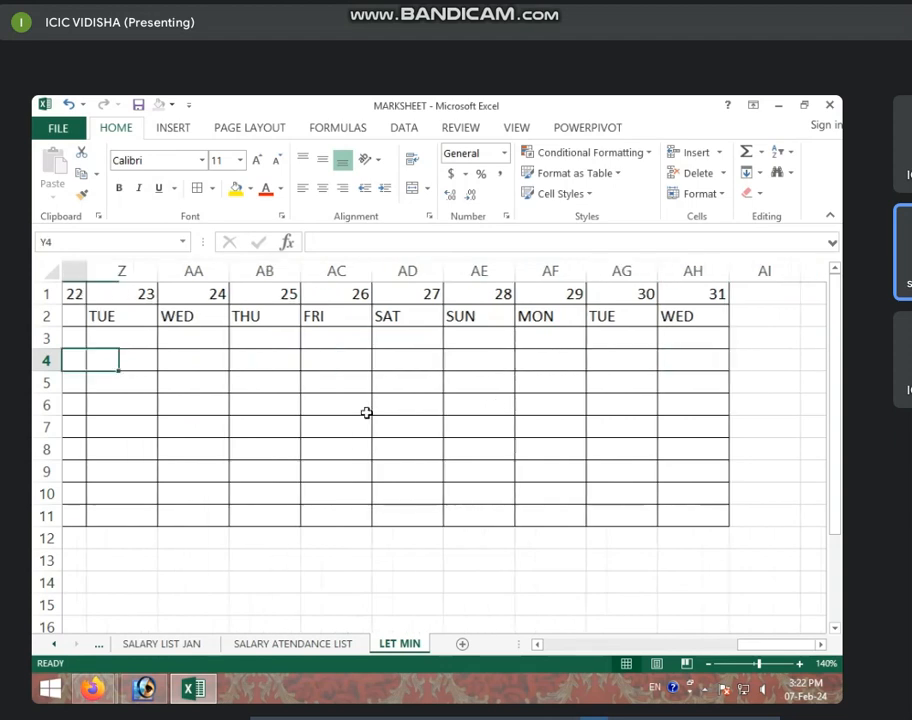
{"action": "key", "text": "Left"}
{"action": "key", "text": "Left"}
{"action": "key", "text": "Left"}
{"action": "key", "text": "Left"}
{"action": "key", "text": "Left"}
{"action": "key", "text": "Left"}
{"action": "key", "text": "Left"}
{"action": "key", "text": "Left"}
{"action": "key", "text": "Left"}
{"action": "key", "text": "Left"}
{"action": "key", "text": "Left"}
{"action": "key", "text": "Left"}
{"action": "key", "text": "Left"}
{"action": "key", "text": "Left"}
{"action": "key", "text": "Left"}
{"action": "key", "text": "Left"}
{"action": "key", "text": "Left"}
{"action": "key", "text": "Left"}
{"action": "key", "text": "Left"}
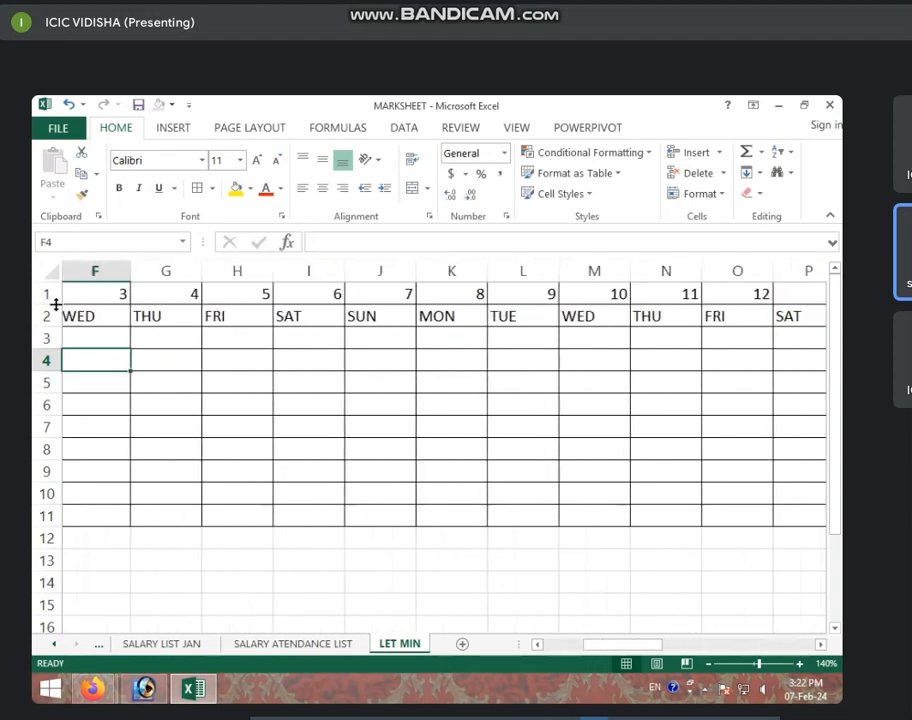
{"action": "key", "text": "Left"}
{"action": "key", "text": "Left"}
{"action": "key", "text": "Left"}
{"action": "key", "text": "Left"}
{"action": "key", "text": "Left"}
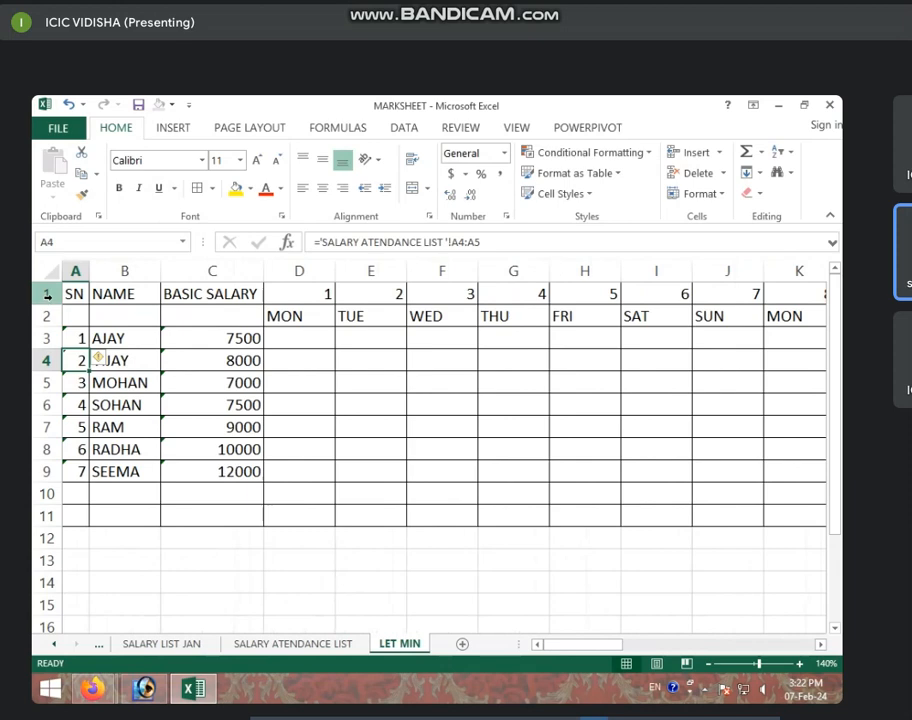
{"action": "left_click_drag", "start_coordinate": [47, 293], "coordinate": [47, 316]}
{"action": "left_click", "coordinate": [235, 188]}
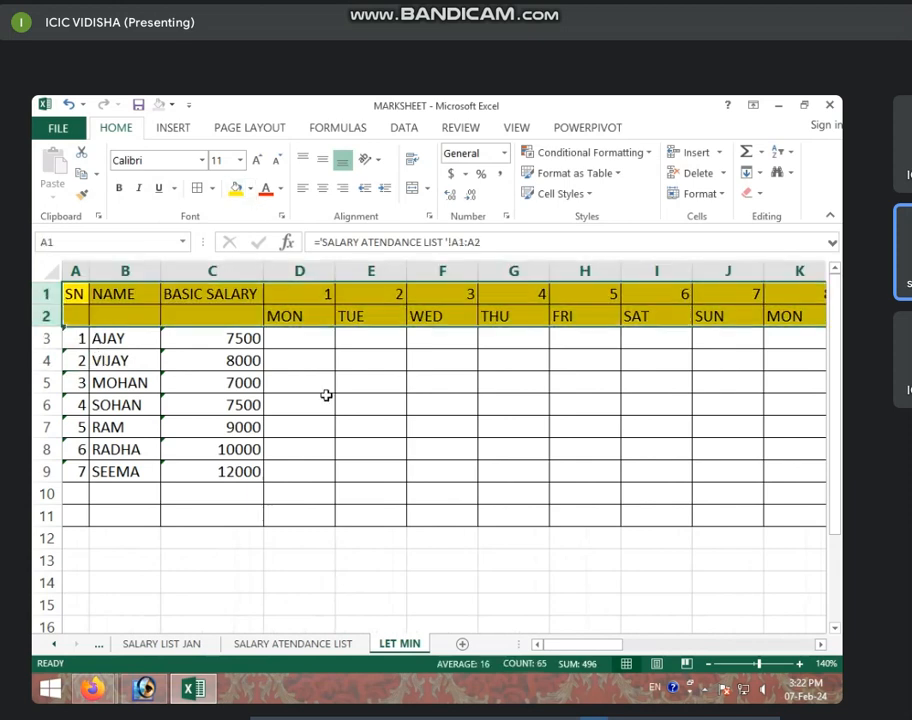
- Review the layout of the SALARY ATENDANCE LIST sheet and return to LET MIN
{"action": "left_click", "coordinate": [300, 643]}
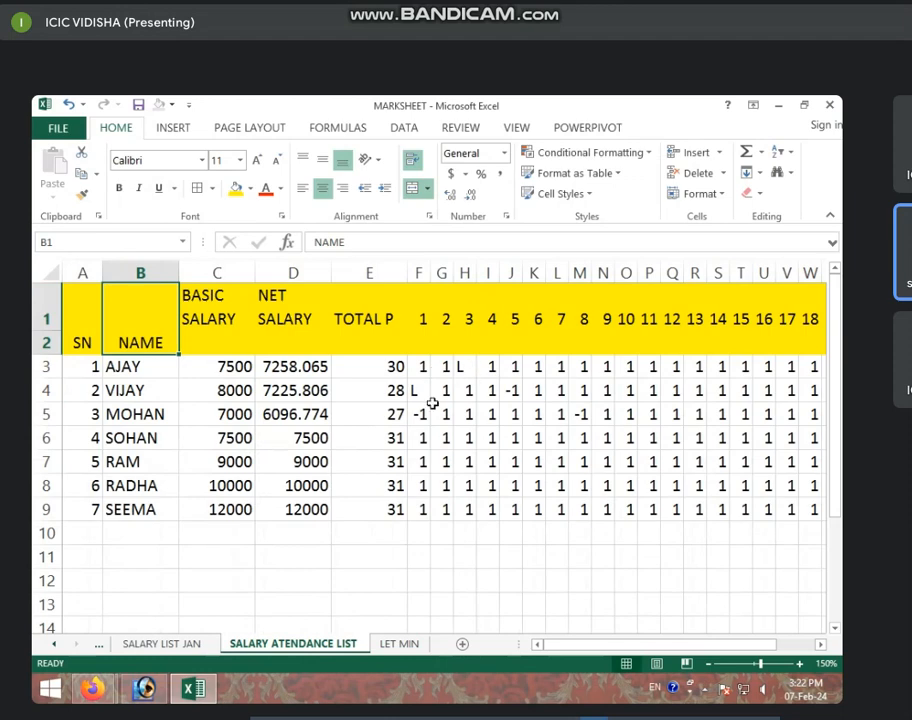
{"action": "left_click", "coordinate": [400, 643]}
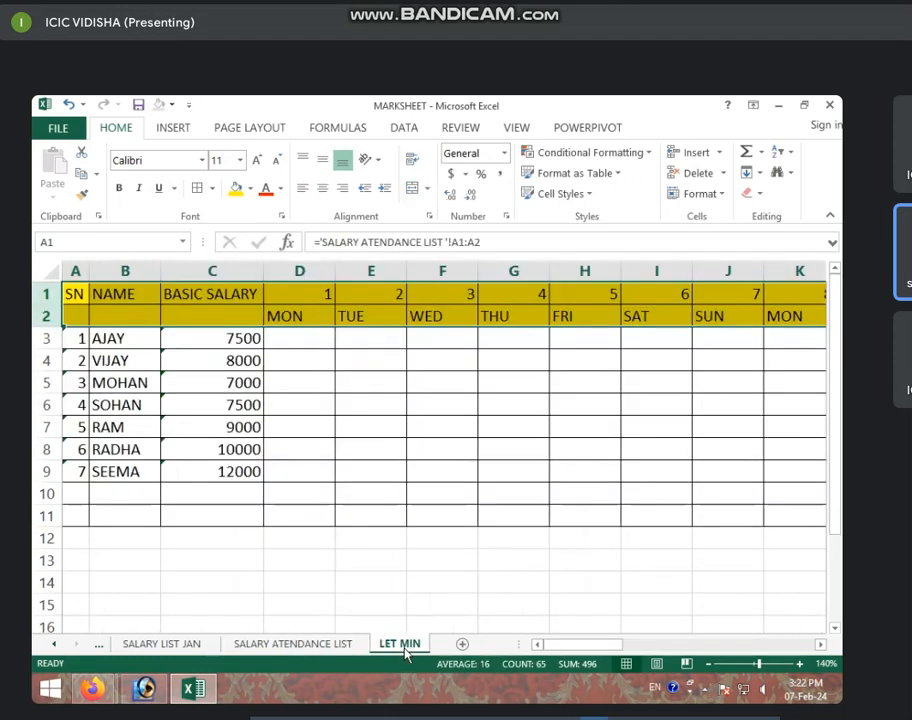
{"action": "left_click", "coordinate": [352, 338]}
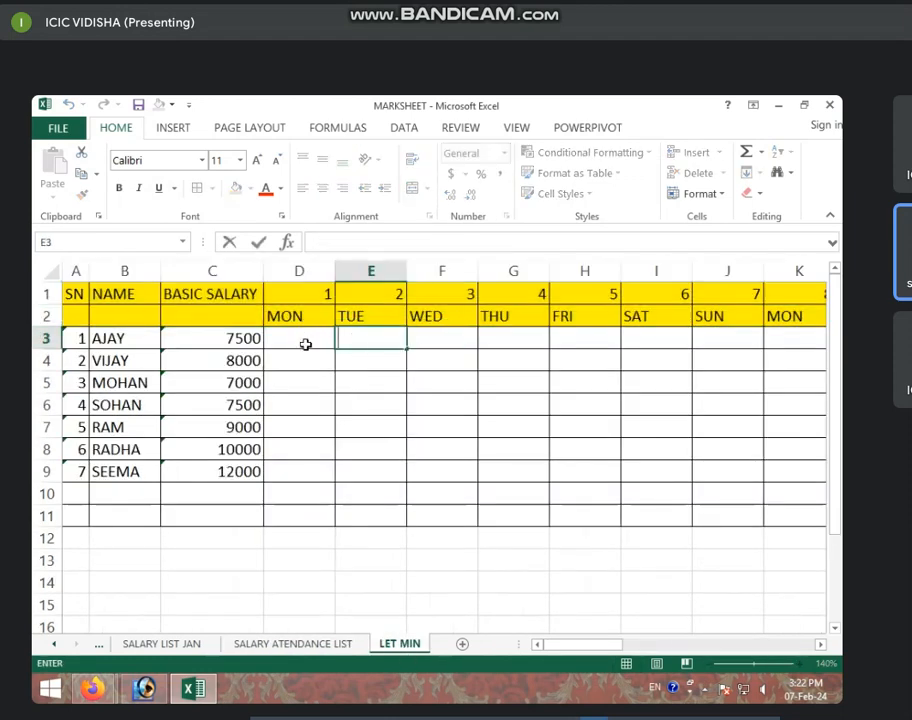
{"action": "left_click", "coordinate": [306, 344]}
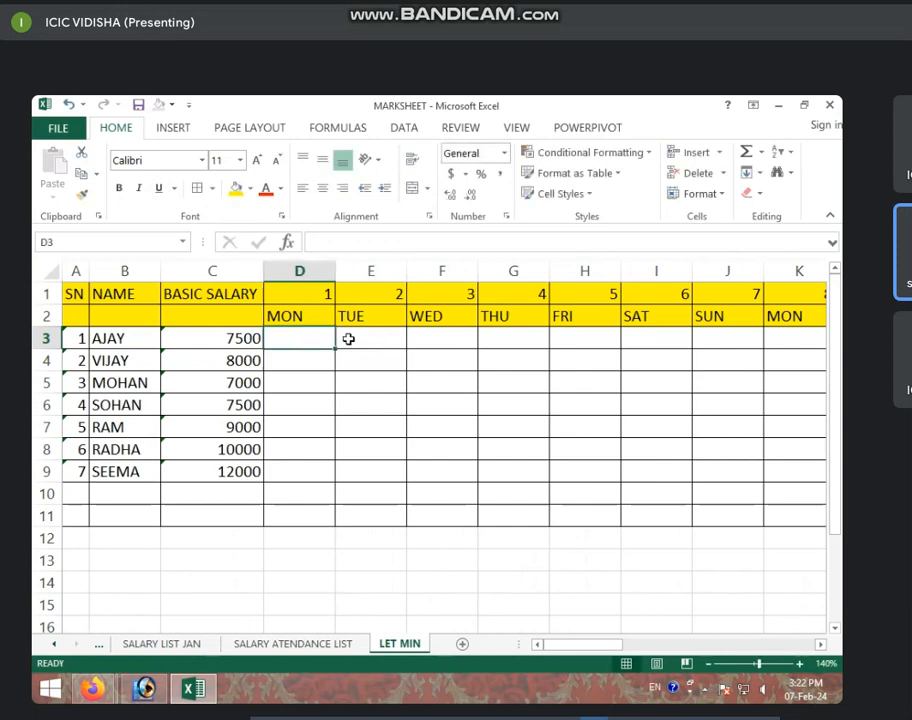
{"action": "left_click", "coordinate": [320, 295]}
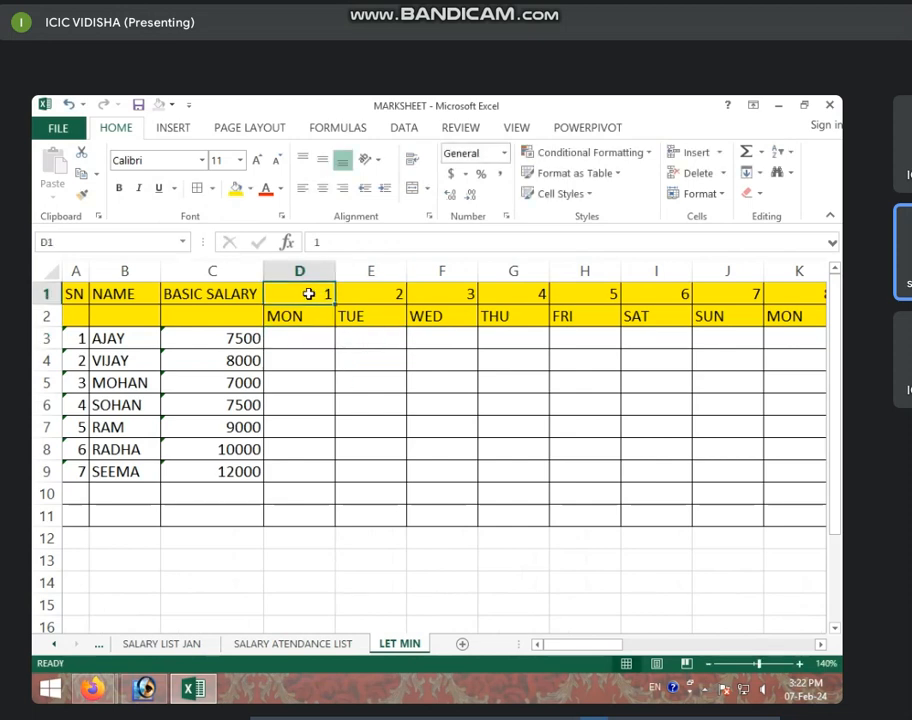
- Enter 30 in D3 and 15 in D4 for the first two employees on day 1
{"action": "left_click", "coordinate": [307, 342]}
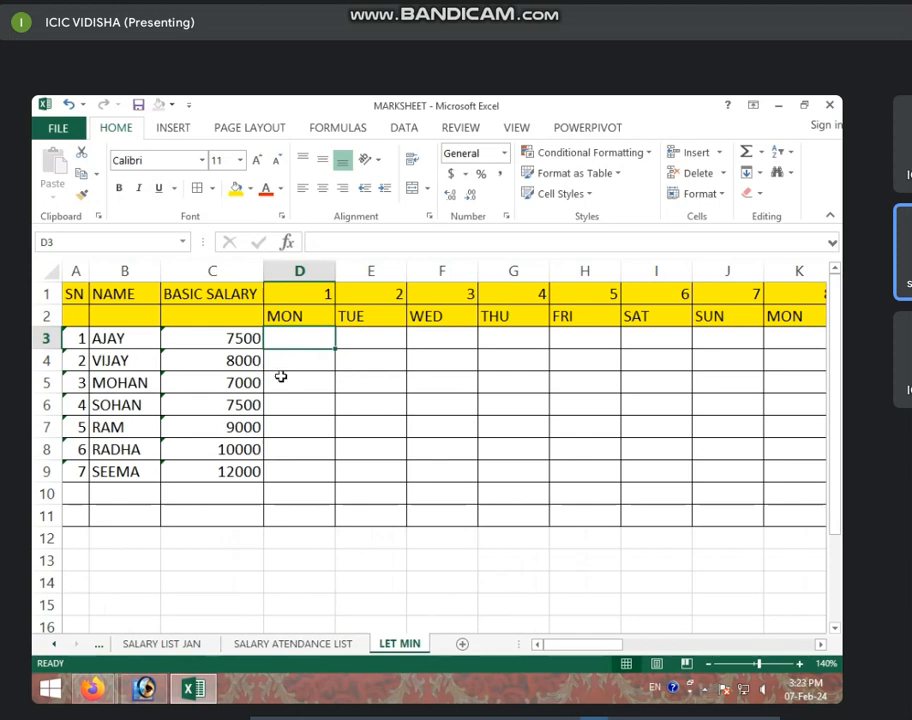
{"action": "type", "text": "30"}
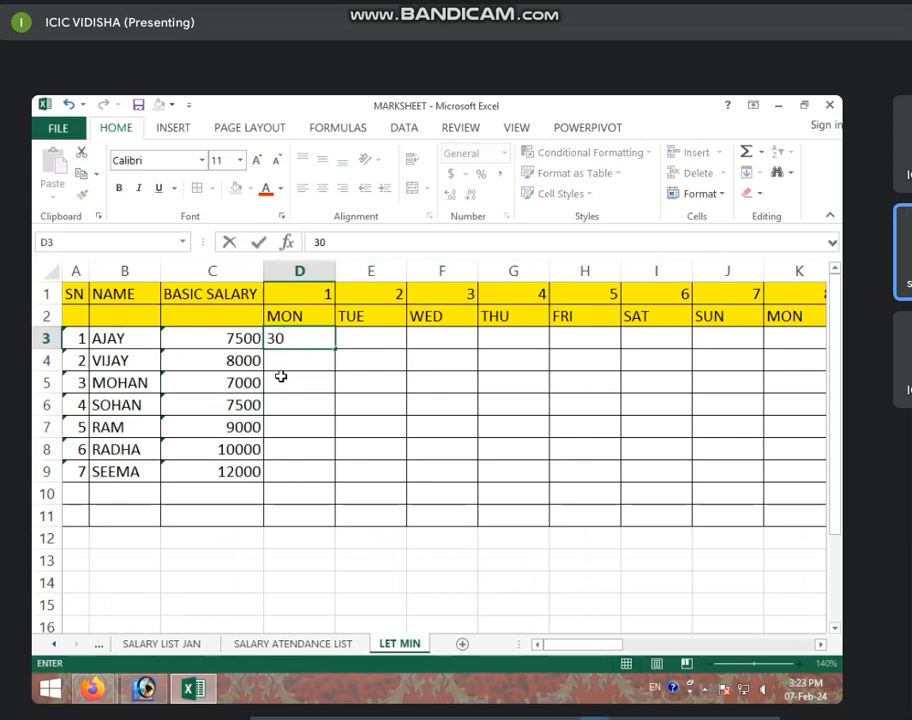
{"action": "key", "text": "Right"}
{"action": "key", "text": "Down"}
{"action": "key", "text": "Left"}
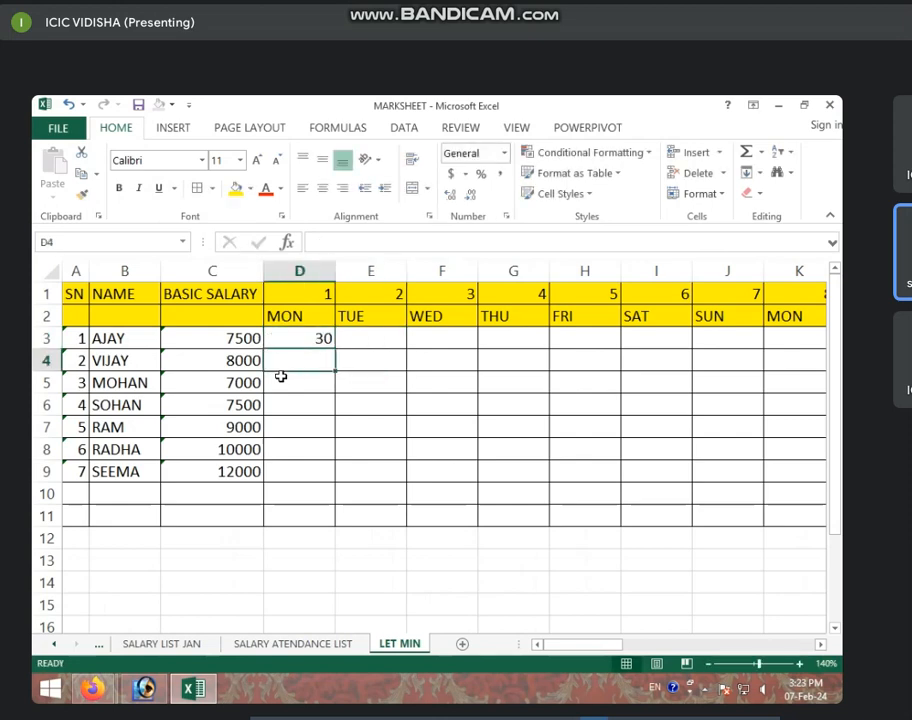
{"action": "type", "text": "15"}
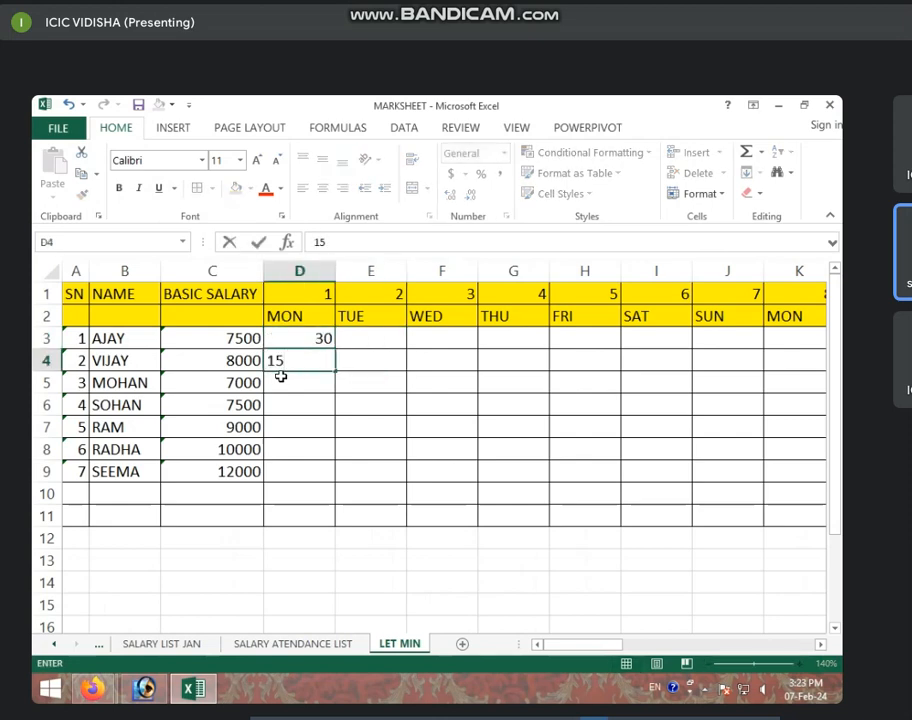
{"action": "key", "text": "Return"}
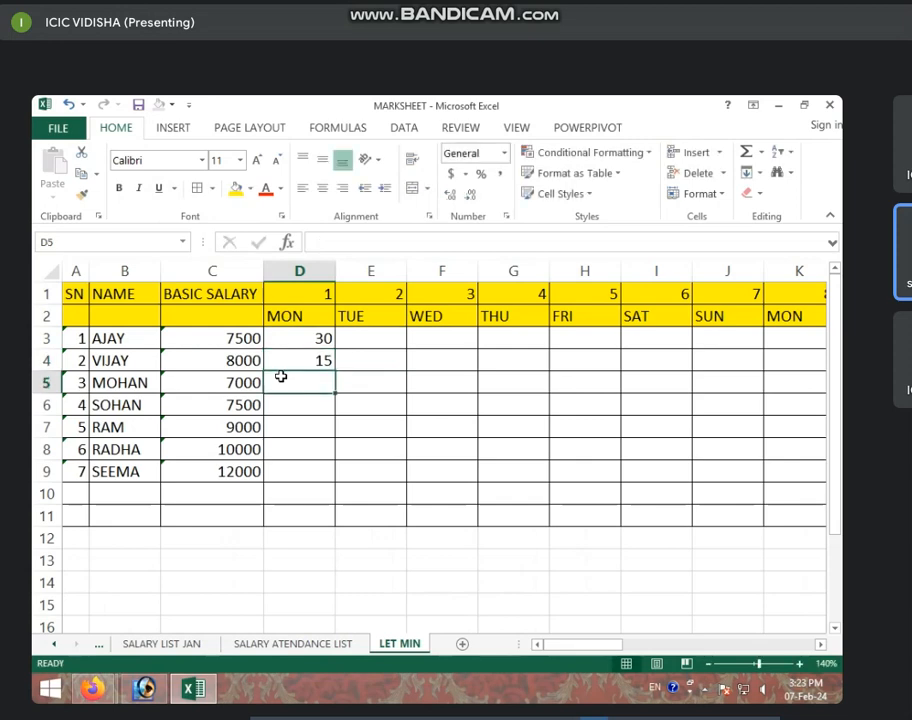
- Enter 0 in D5, L in D6 and A in D7 under day 1
{"action": "type", "text": "0"}
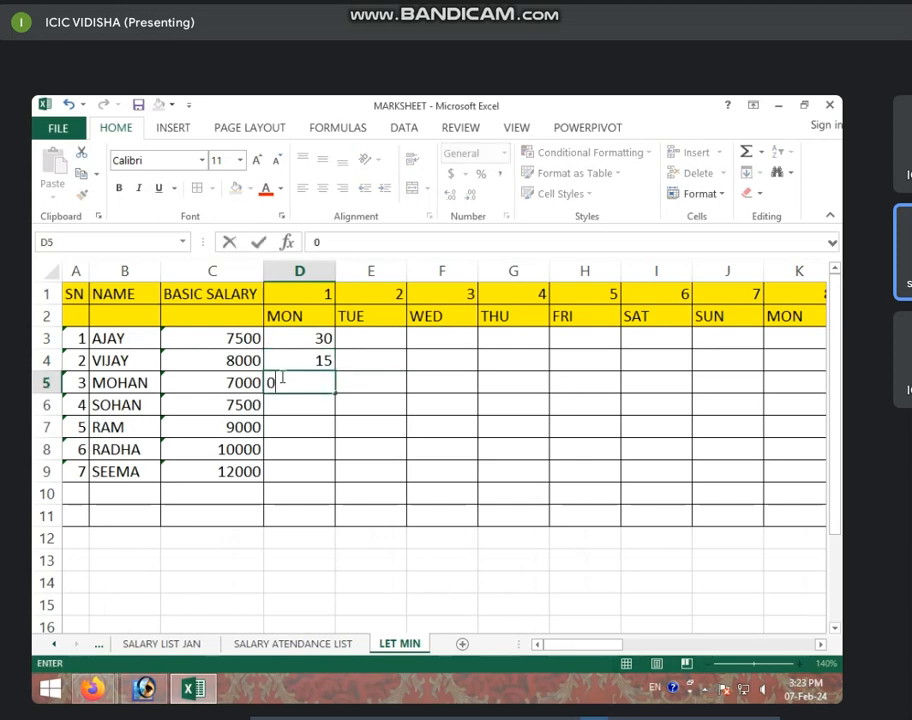
{"action": "key", "text": "Return"}
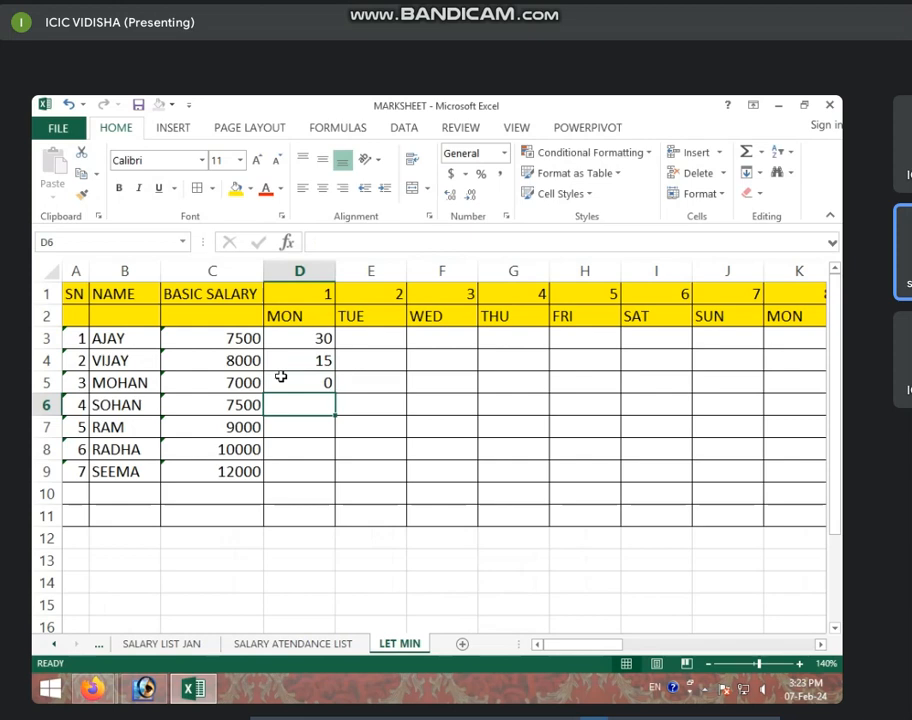
{"action": "type", "text": "L"}
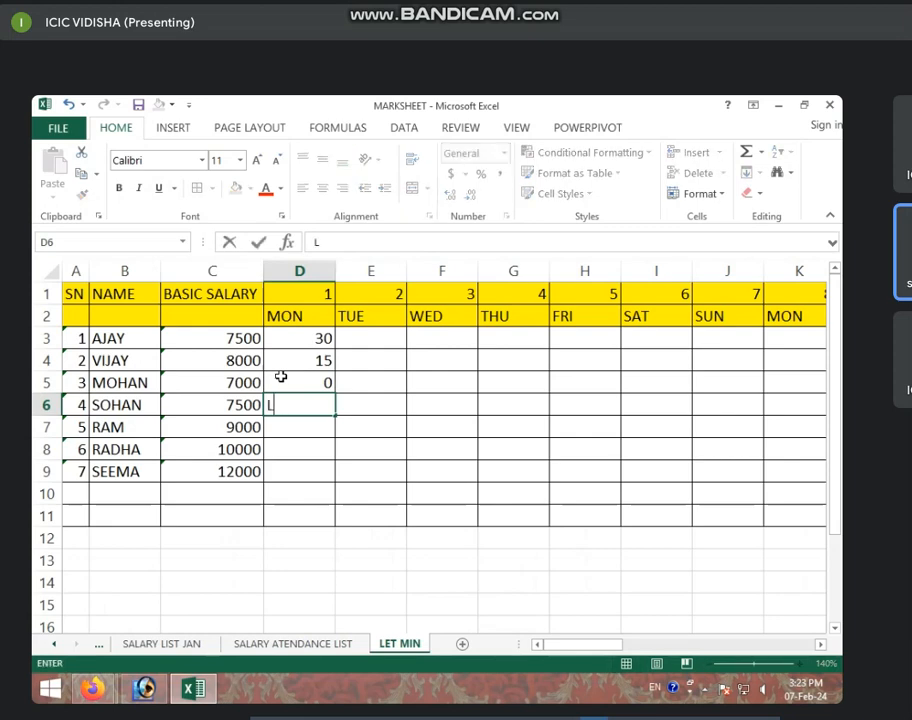
{"action": "key", "text": "Return"}
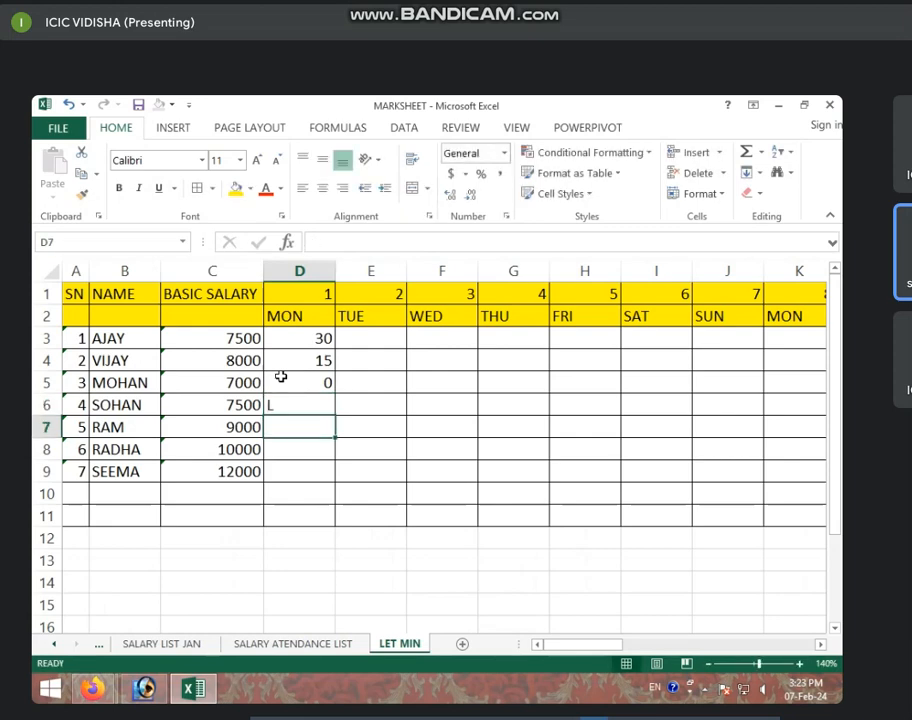
{"action": "type", "text": "A"}
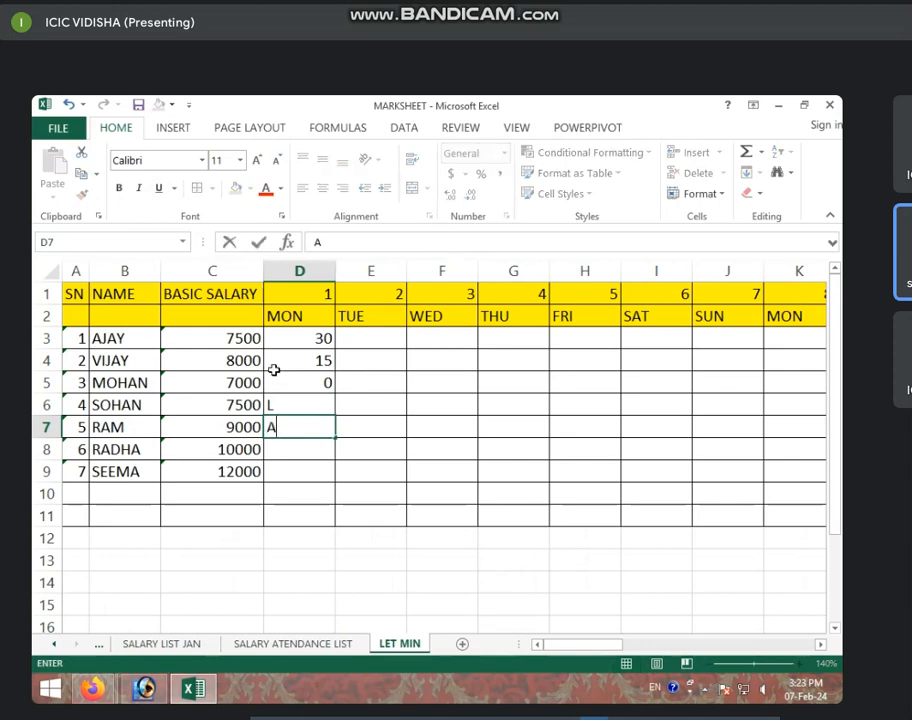
{"action": "left_click", "coordinate": [393, 413]}
- Autofit the widths of day columns D through AH to their contents
{"action": "left_click_drag", "start_coordinate": [326, 342], "coordinate": [662, 468]}
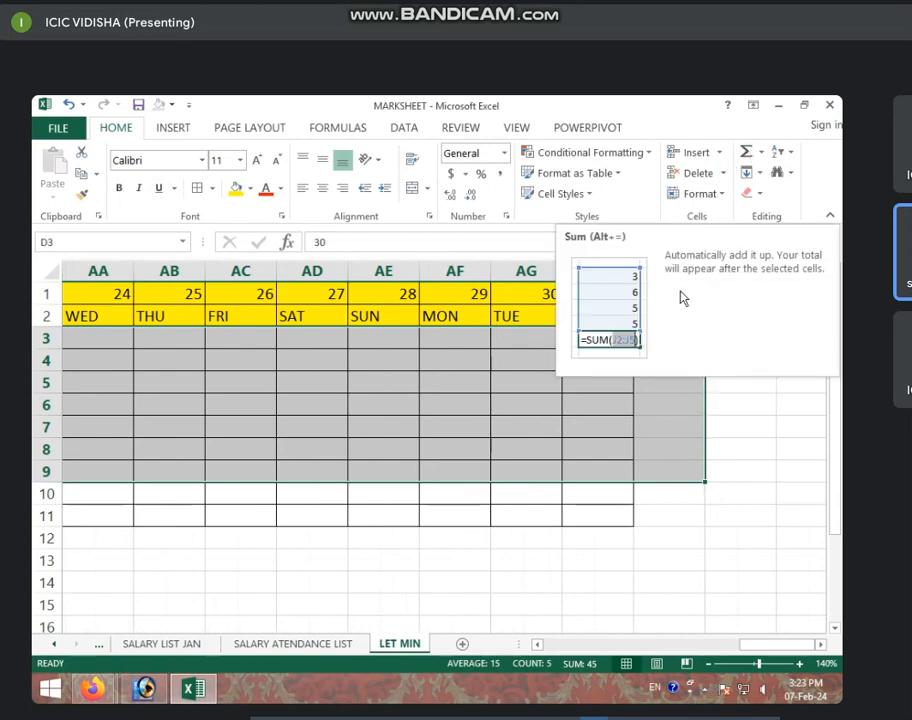
{"action": "left_click", "coordinate": [579, 426]}
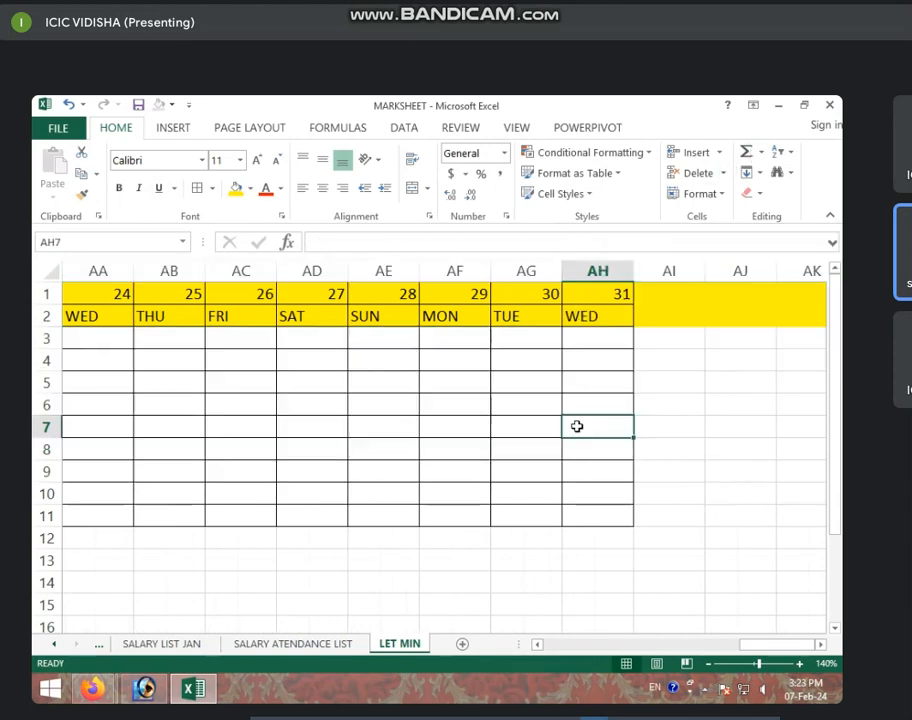
{"action": "left_click", "coordinate": [594, 268]}
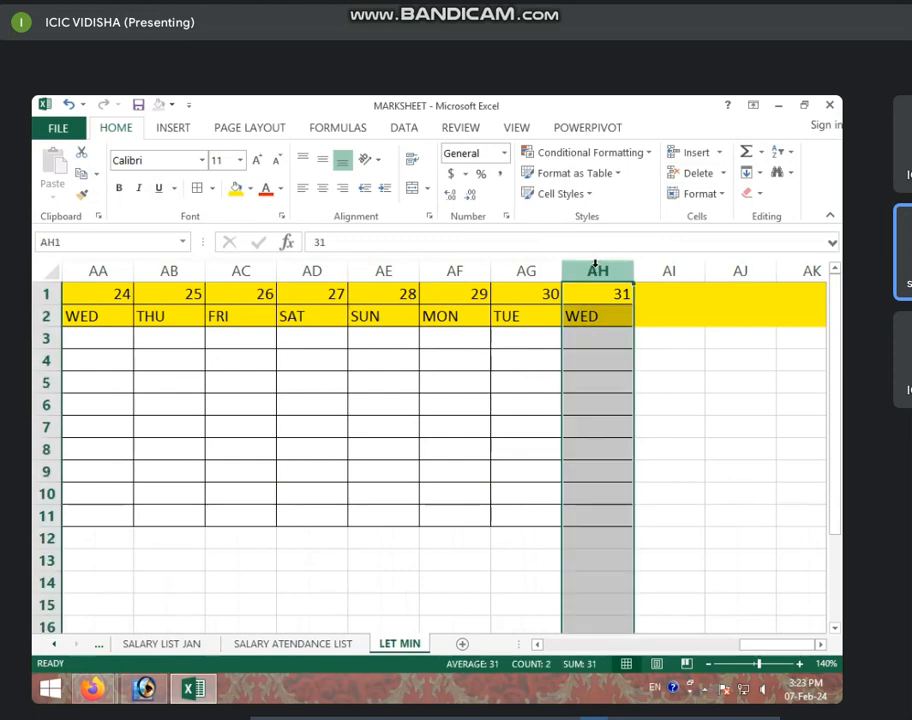
{"action": "left_click_drag", "start_coordinate": [595, 268], "coordinate": [532, 269]}
{"action": "mouse_move", "coordinate": [595, 268]}
{"action": "left_mouse_down"}
{"action": "mouse_move", "coordinate": [48, 270]}
{"action": "mouse_move", "coordinate": [594, 264]}
{"action": "left_mouse_up"}
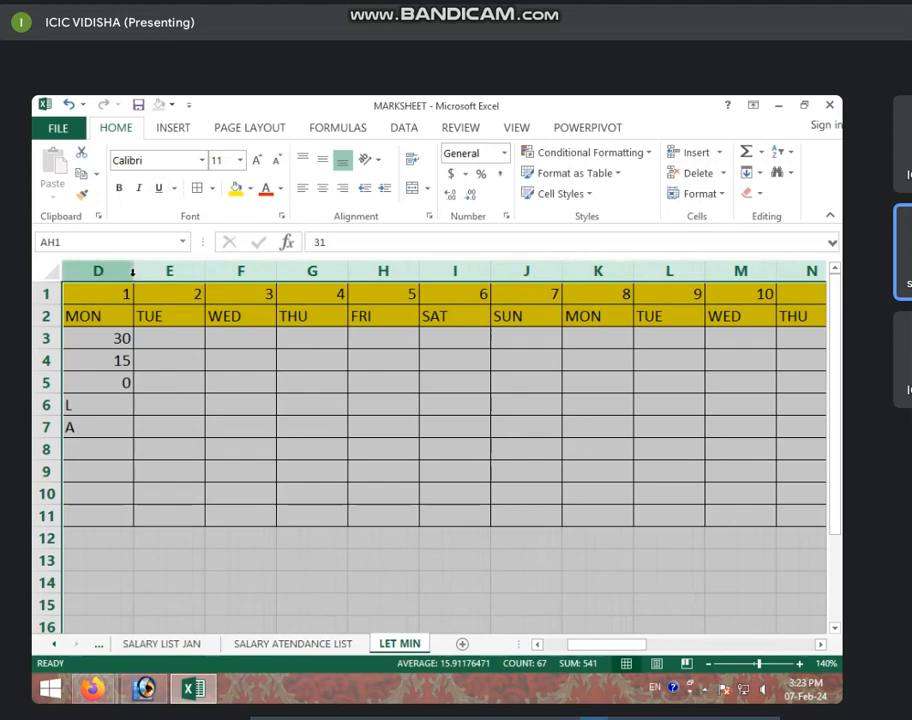
{"action": "left_click_drag", "start_coordinate": [133, 275], "coordinate": [110, 270]}
{"action": "left_click", "coordinate": [462, 385]}
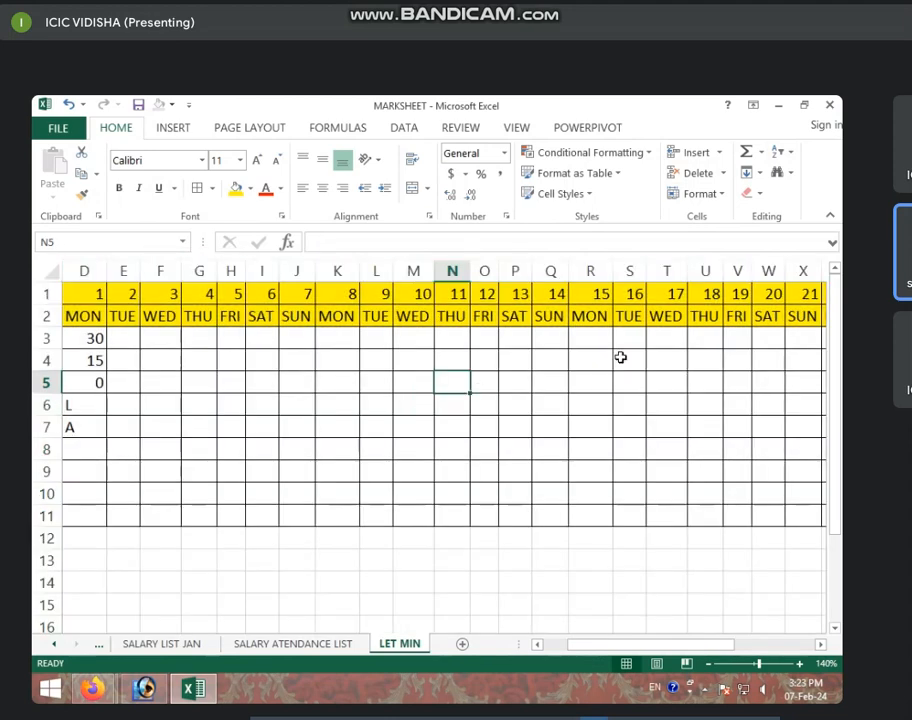
- Replace the day 1 entries with 2 in D3 and 3 in D4
{"action": "left_click", "coordinate": [332, 428]}
{"action": "key", "text": "Left"}
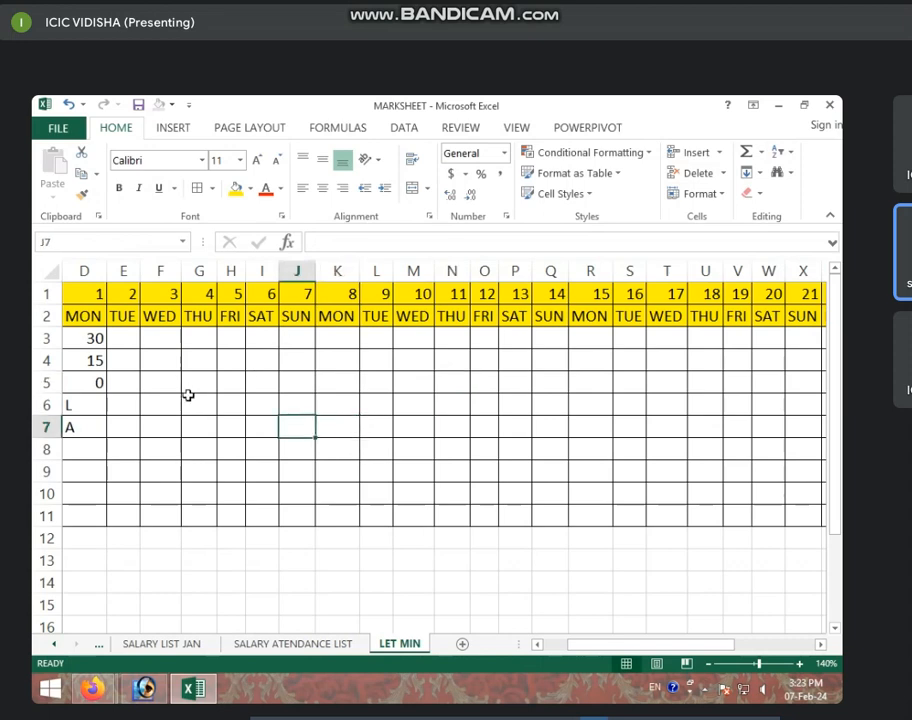
{"action": "key", "text": "Left"}
{"action": "key", "text": "Left"}
{"action": "key", "text": "Left"}
{"action": "key", "text": "Left"}
{"action": "key", "text": "Left"}
{"action": "key", "text": "Left"}
{"action": "key", "text": "Left"}
{"action": "key", "text": "Left"}
{"action": "key", "text": "Left"}
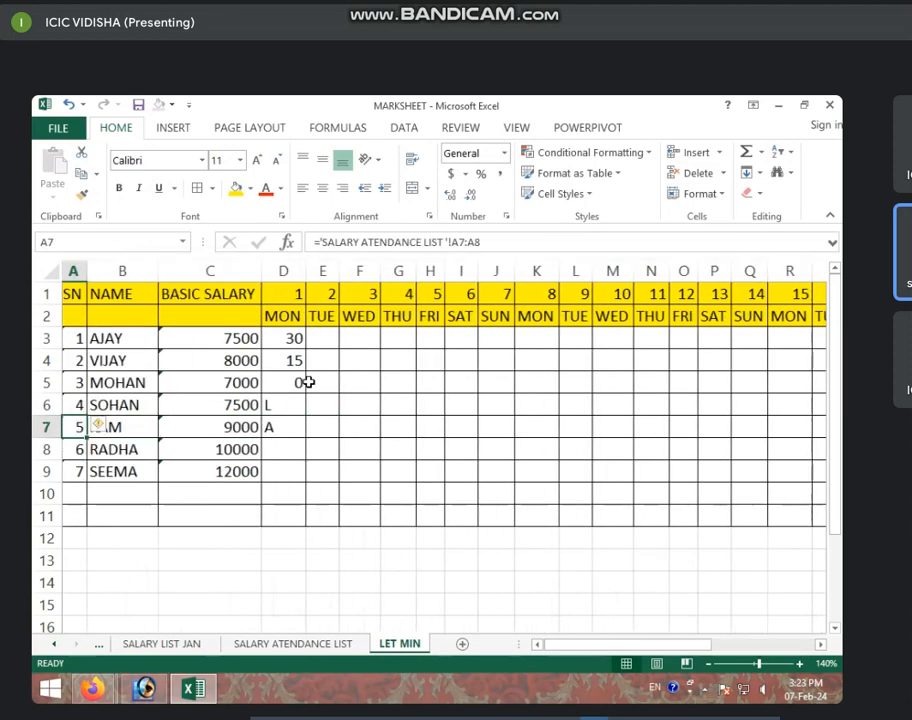
{"action": "left_click", "coordinate": [298, 336]}
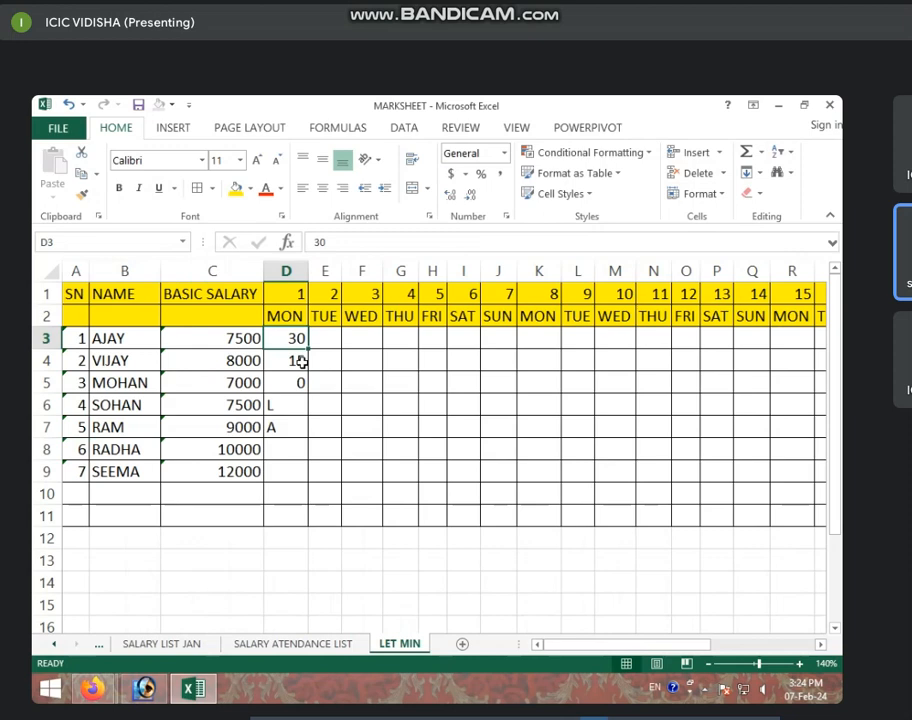
{"action": "key", "text": "Down"}
{"action": "key", "text": "Down"}
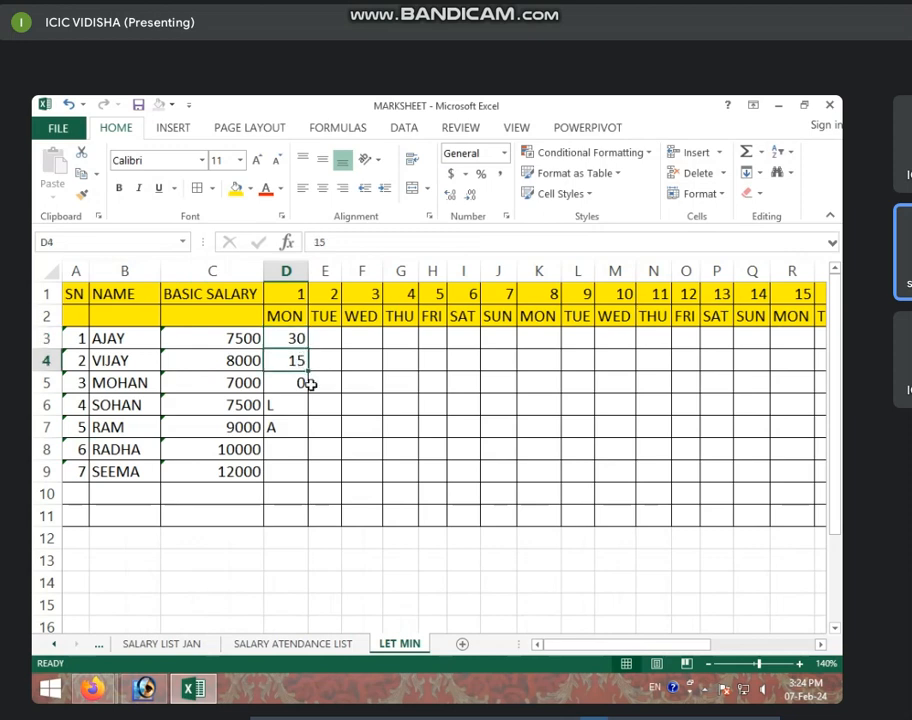
{"action": "left_click", "coordinate": [332, 342]}
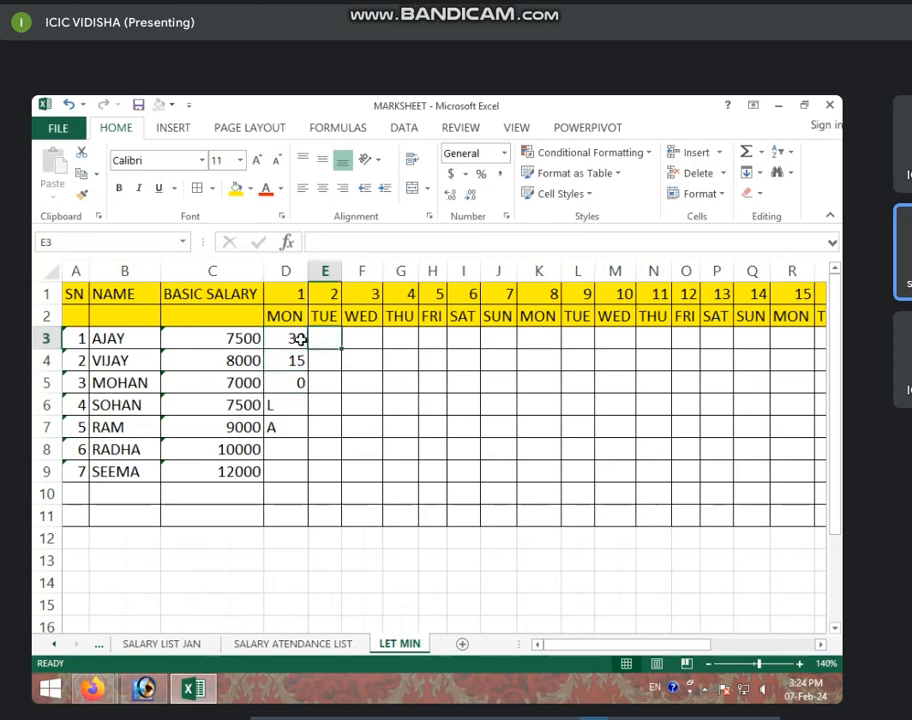
{"action": "left_click", "coordinate": [300, 339]}
{"action": "type", "text": "23"}
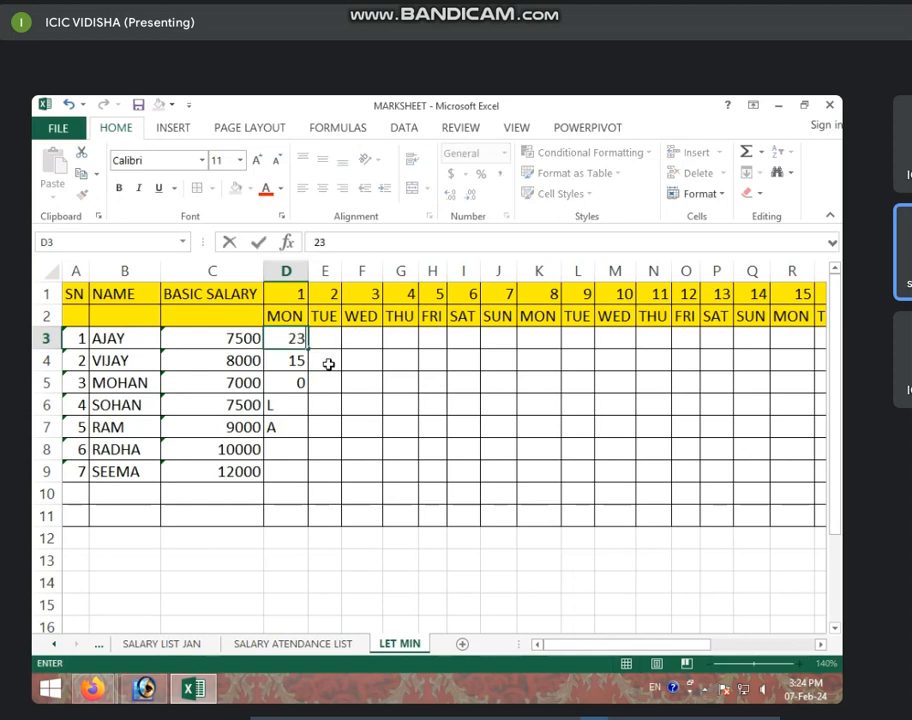
{"action": "key", "text": "Return"}
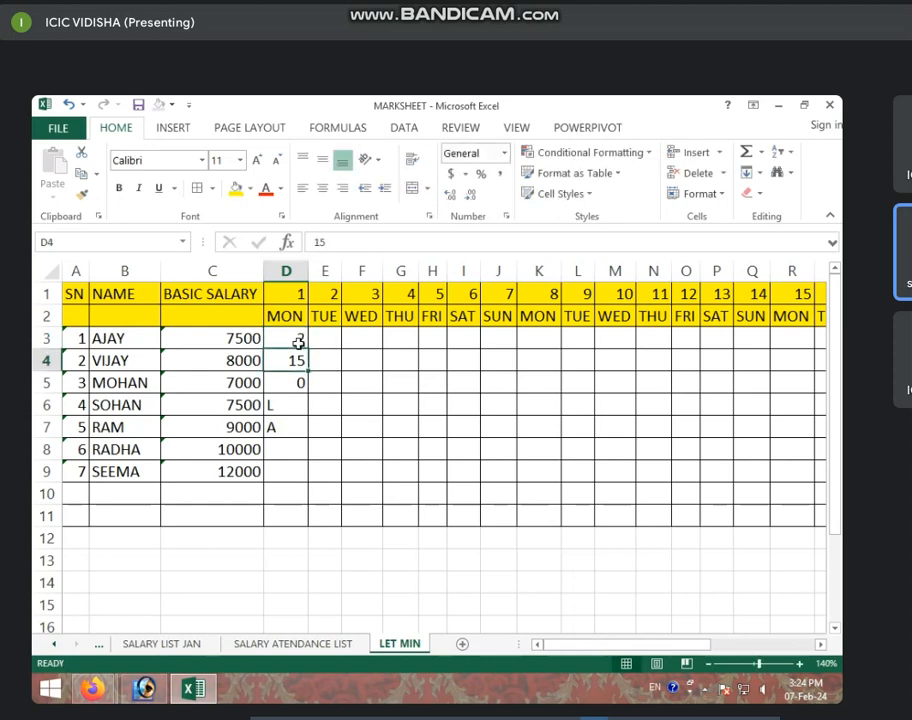
{"action": "type", "text": "3"}
{"action": "left_click", "coordinate": [324, 387]}
{"action": "left_click", "coordinate": [294, 345]}
{"action": "left_click_drag", "start_coordinate": [290, 352], "coordinate": [303, 358]}
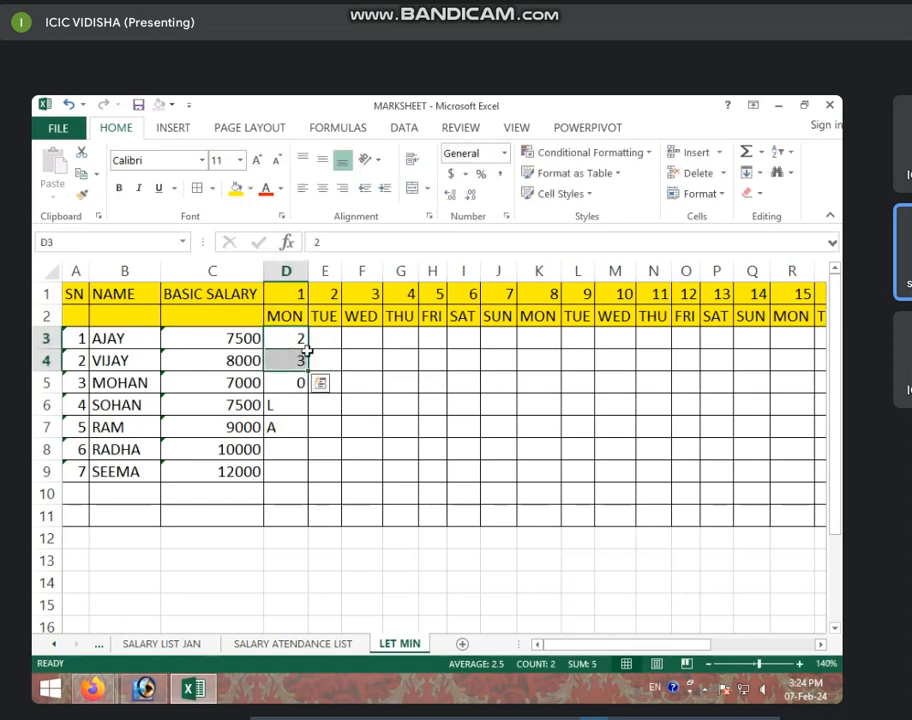
- Enter 2 in E3 and 3 in E4 under day 2
{"action": "left_click", "coordinate": [323, 335]}
{"action": "type", "text": "2"}
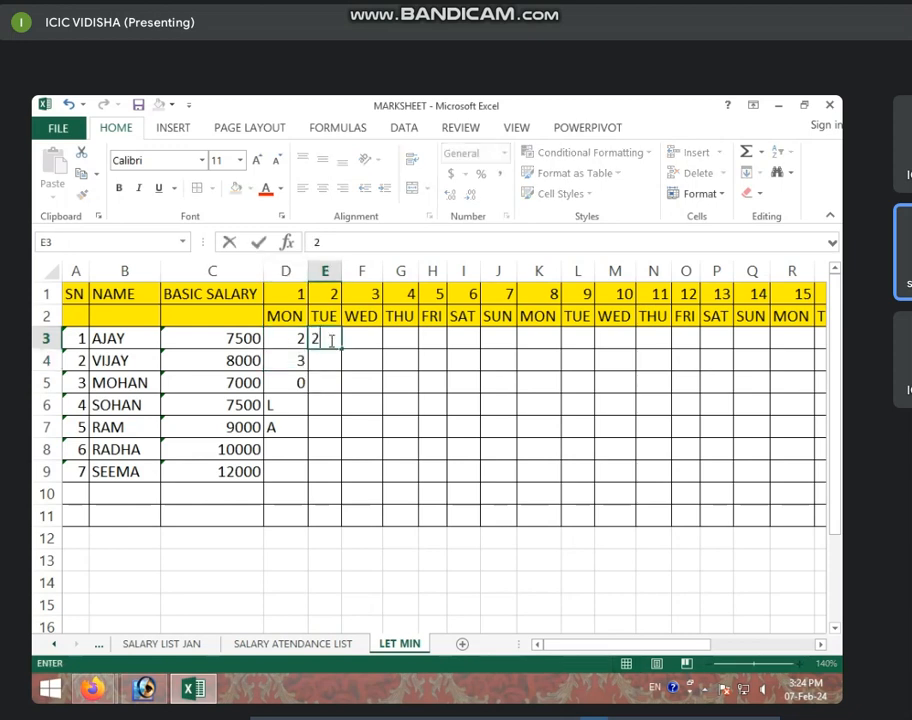
{"action": "key", "text": "Return"}
{"action": "type", "text": "3"}
{"action": "key", "text": "Return"}
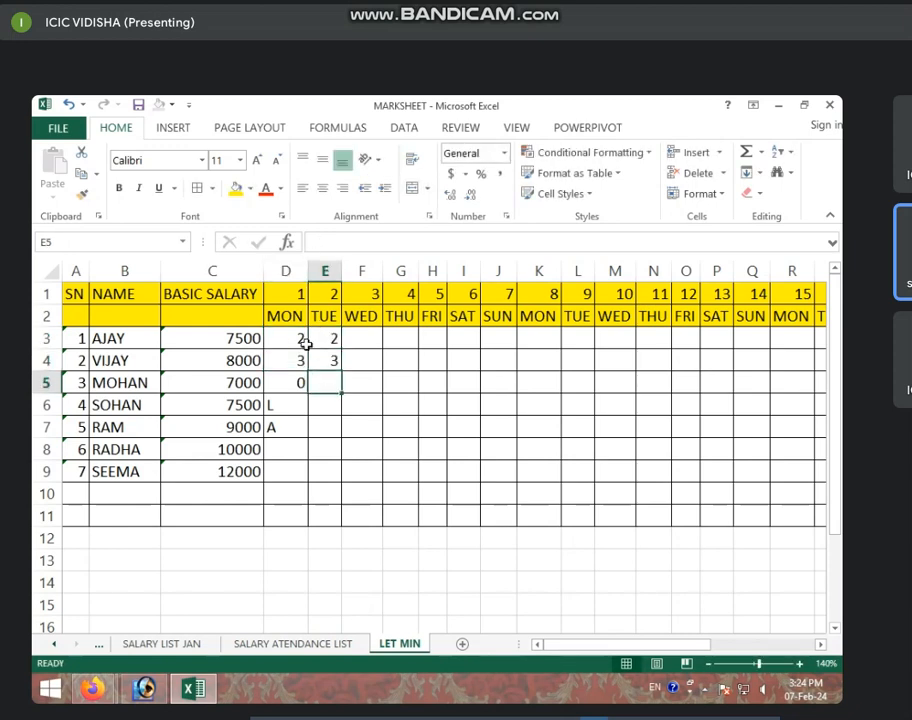
- Fill the day 1 and day 2 number series from D3:E4 down the table, and clear the surplus entries in D10:E11
{"action": "left_click_drag", "start_coordinate": [296, 341], "coordinate": [330, 517]}
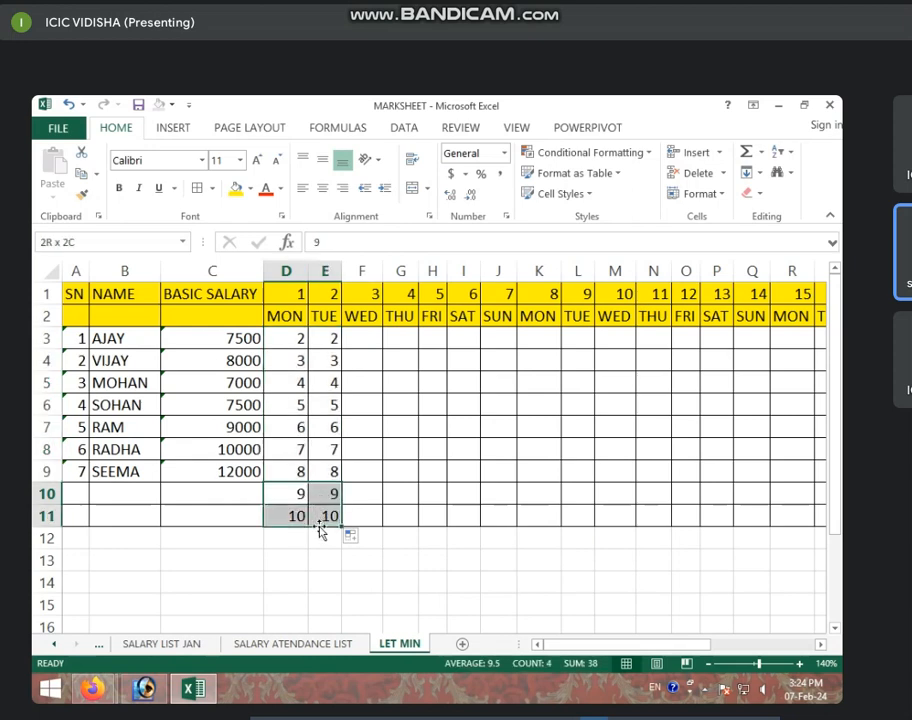
{"action": "key", "text": "Delete"}
{"action": "left_click", "coordinate": [369, 472]}
- Look across row 4 through the day columns to day 23, and return to the employee columns at A10
{"action": "left_click", "coordinate": [296, 365]}
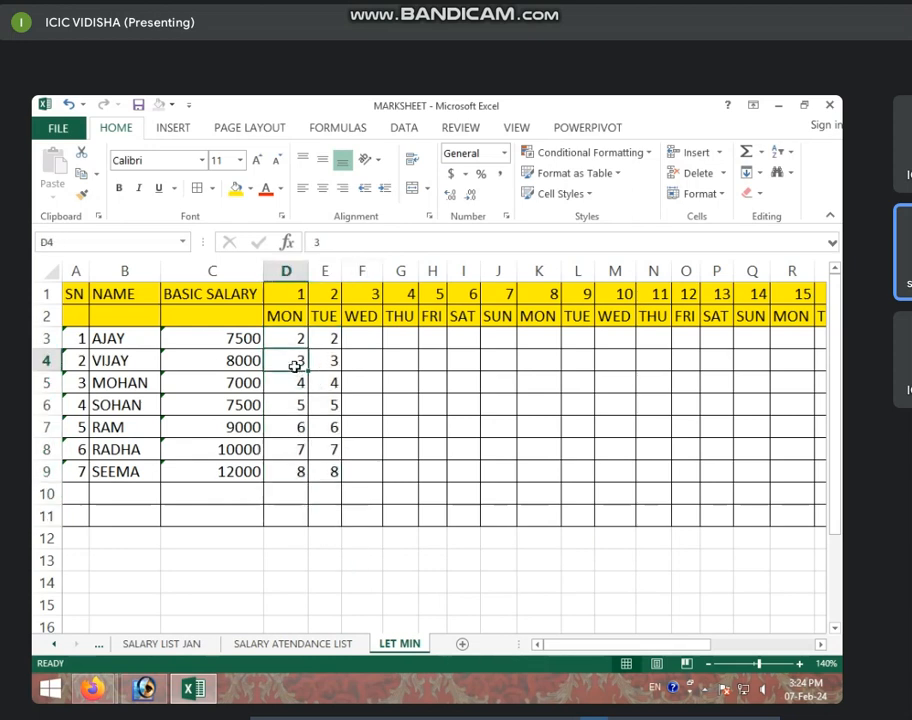
{"action": "key", "text": "Right"}
{"action": "key", "text": "Right"}
{"action": "key", "text": "Right"}
{"action": "key", "text": "Right"}
{"action": "key", "text": "Right"}
{"action": "key", "text": "Right"}
{"action": "key", "text": "Right"}
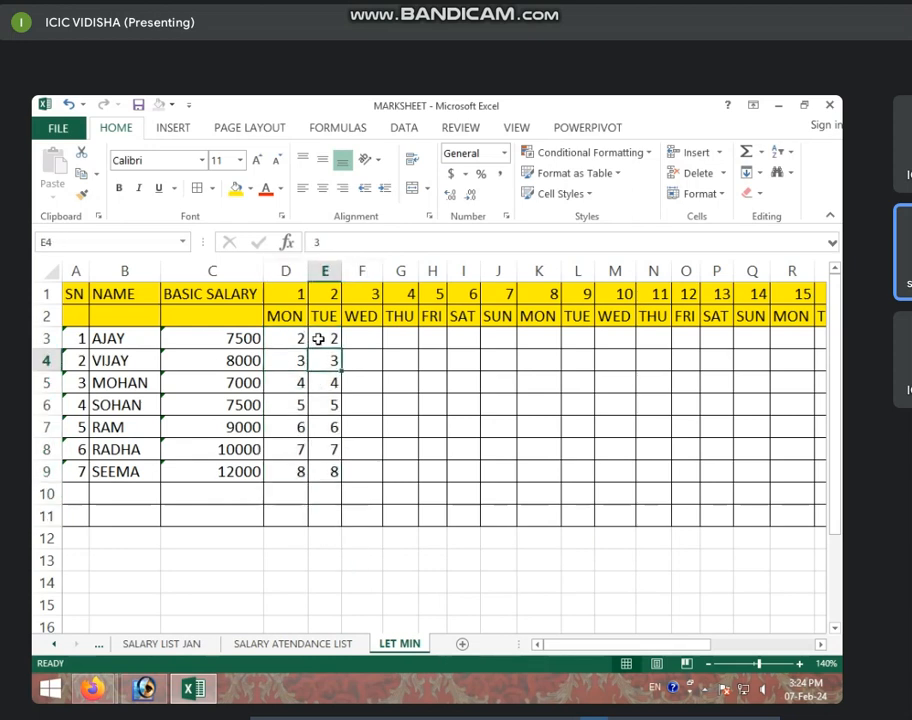
{"action": "key", "text": "Right"}
{"action": "key", "text": "Right"}
{"action": "key", "text": "Right"}
{"action": "key", "text": "Right"}
{"action": "key", "text": "Right"}
{"action": "key", "text": "Right"}
{"action": "key", "text": "Right"}
{"action": "key", "text": "Right"}
{"action": "key", "text": "Right"}
{"action": "key", "text": "Right"}
{"action": "key", "text": "Right"}
{"action": "key", "text": "Right"}
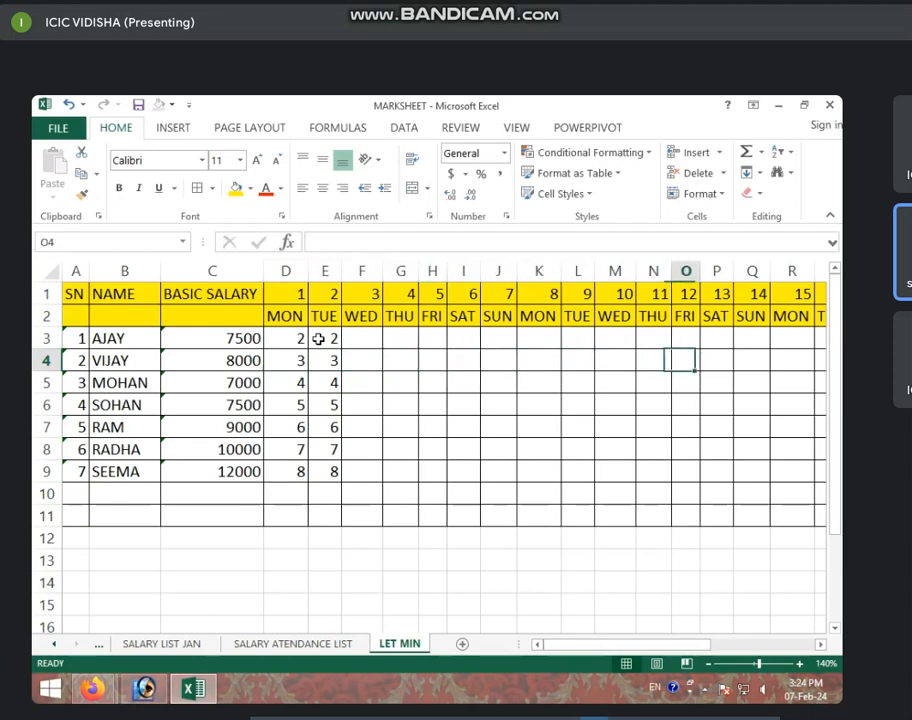
{"action": "key", "text": "Right"}
{"action": "key", "text": "Right"}
{"action": "key", "text": "Right"}
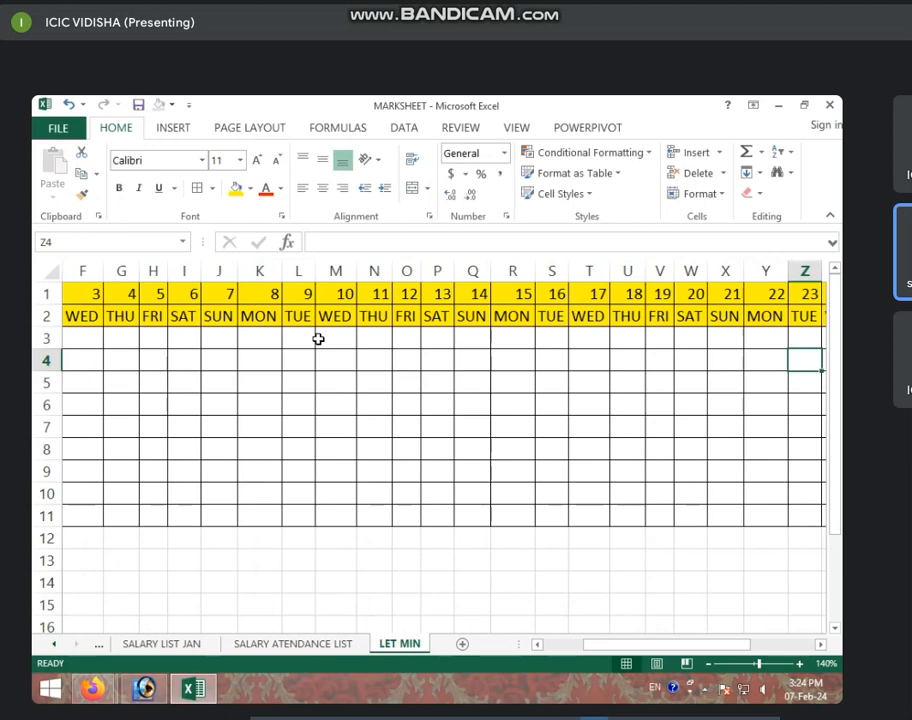
{"action": "left_click", "coordinate": [193, 490]}
{"action": "key", "text": "Left"}
{"action": "key", "text": "Left"}
{"action": "key", "text": "Left"}
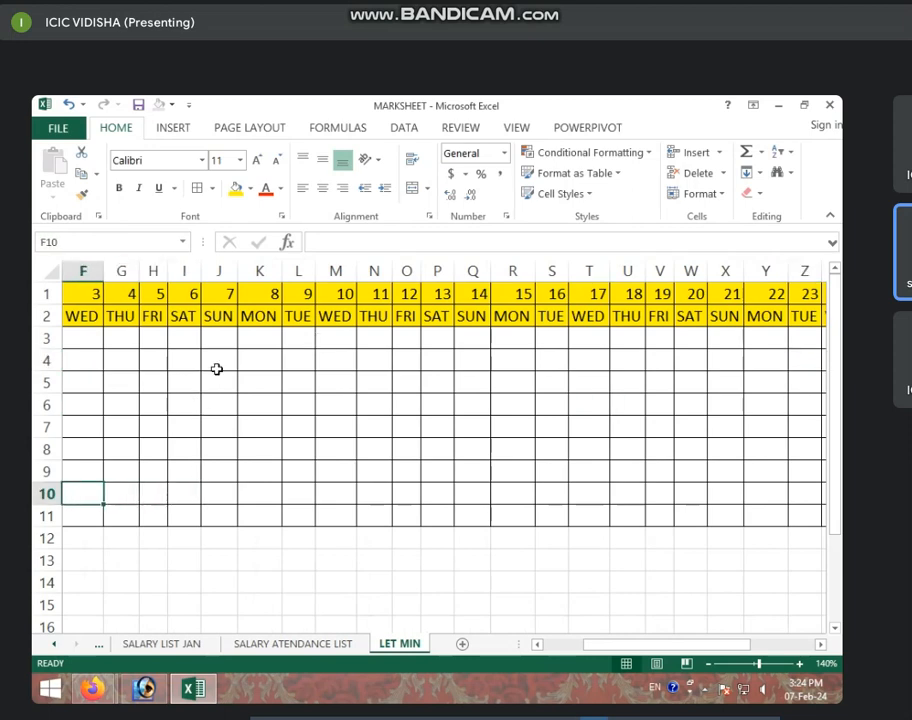
{"action": "key", "text": "Left"}
{"action": "key", "text": "Left"}
{"action": "key", "text": "Left"}
{"action": "key", "text": "Left"}
{"action": "key", "text": "Left"}
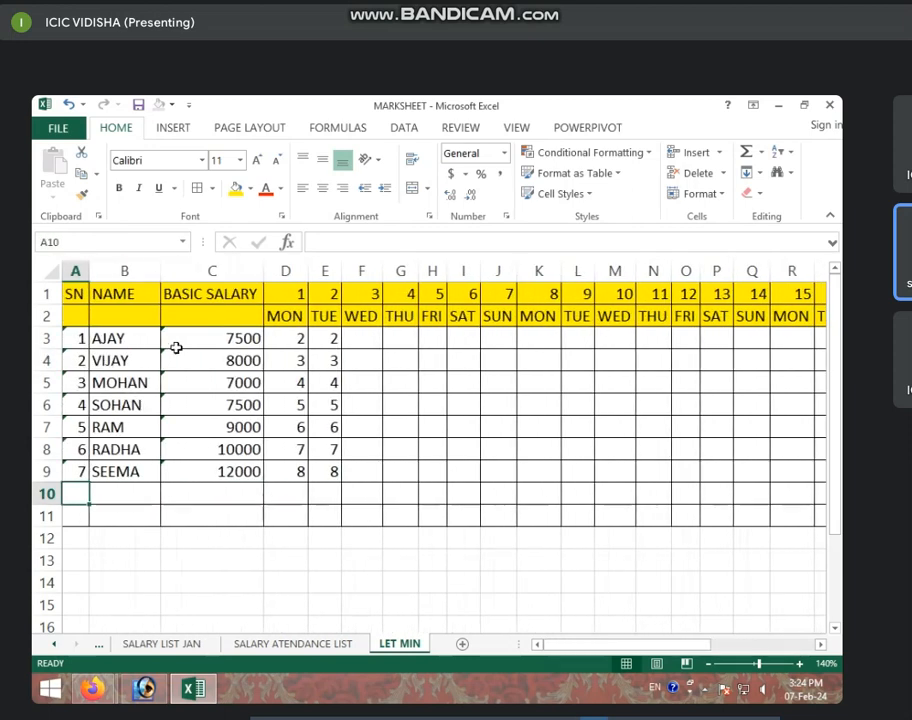
- Prepare to freeze panes on the LET MIN sheet by bringing up the window view commands
{"action": "left_click", "coordinate": [523, 131]}
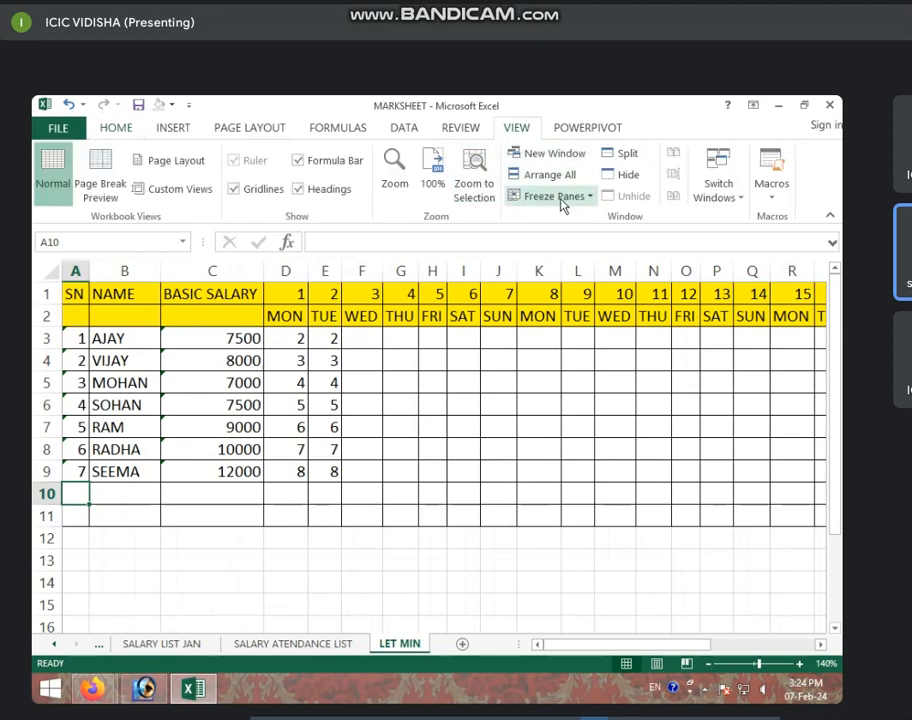
{"action": "left_click", "coordinate": [399, 360]}
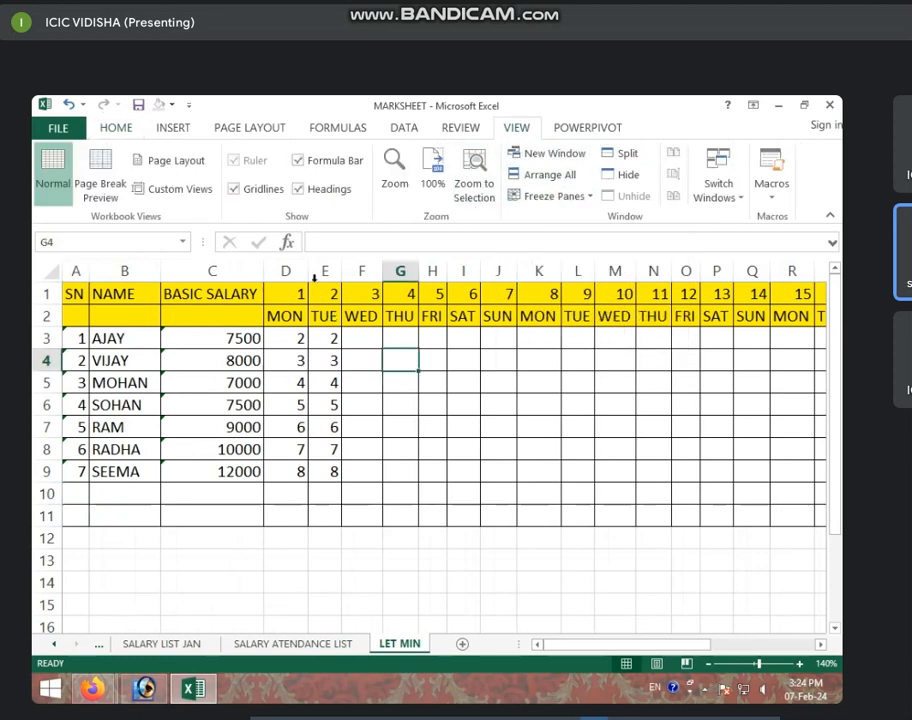